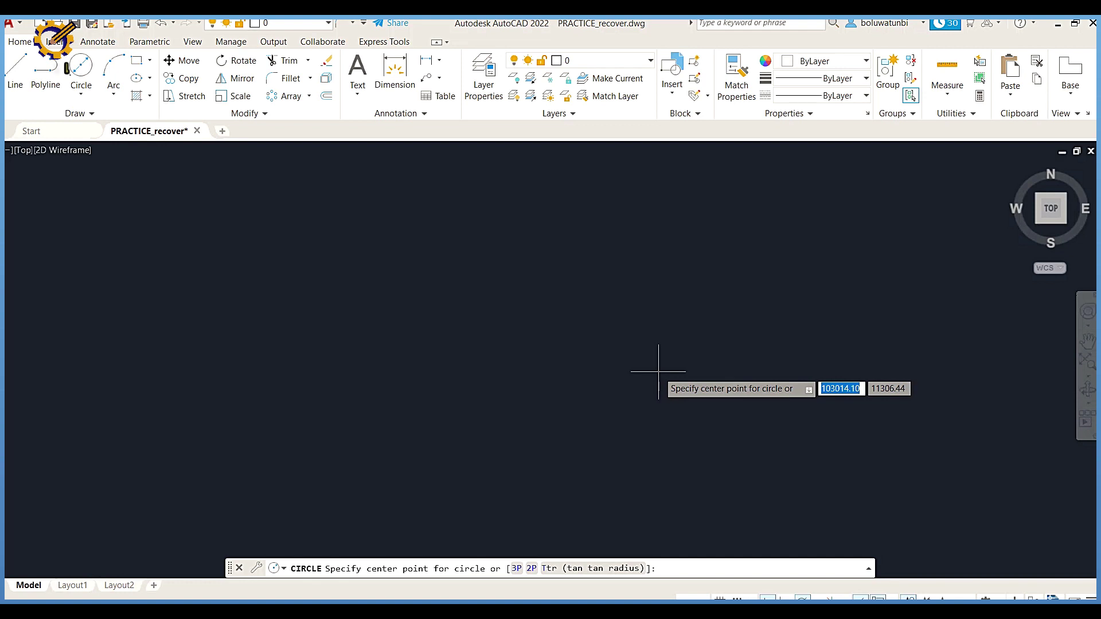
Draw concentric circles of diameter 18 and 36 at the lower-left boss position
click(80, 92)
click(109, 147)
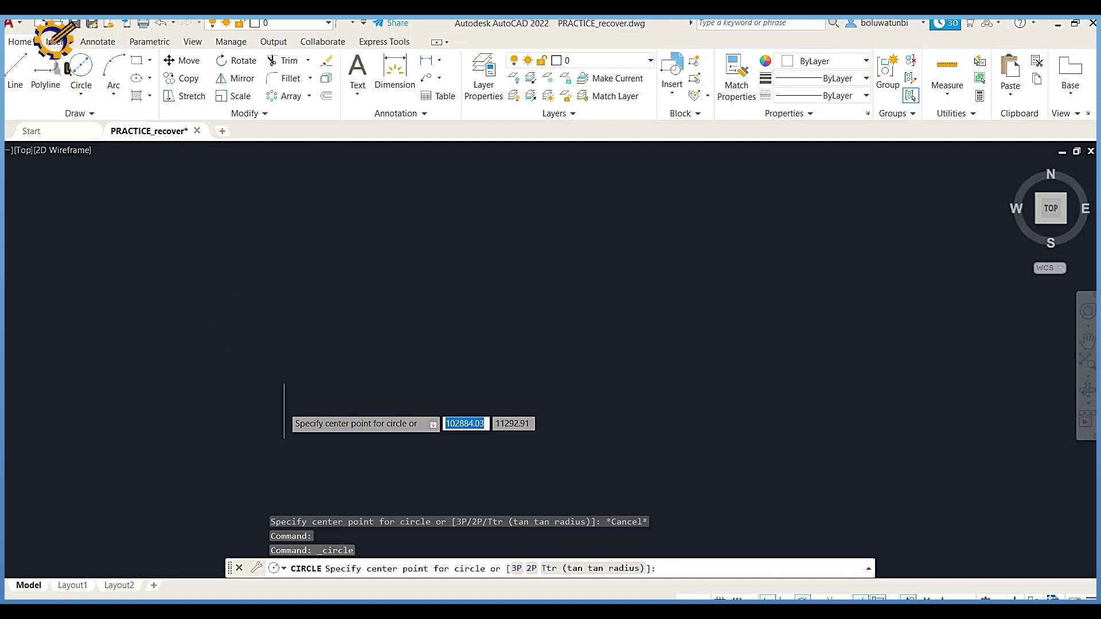
click(277, 487)
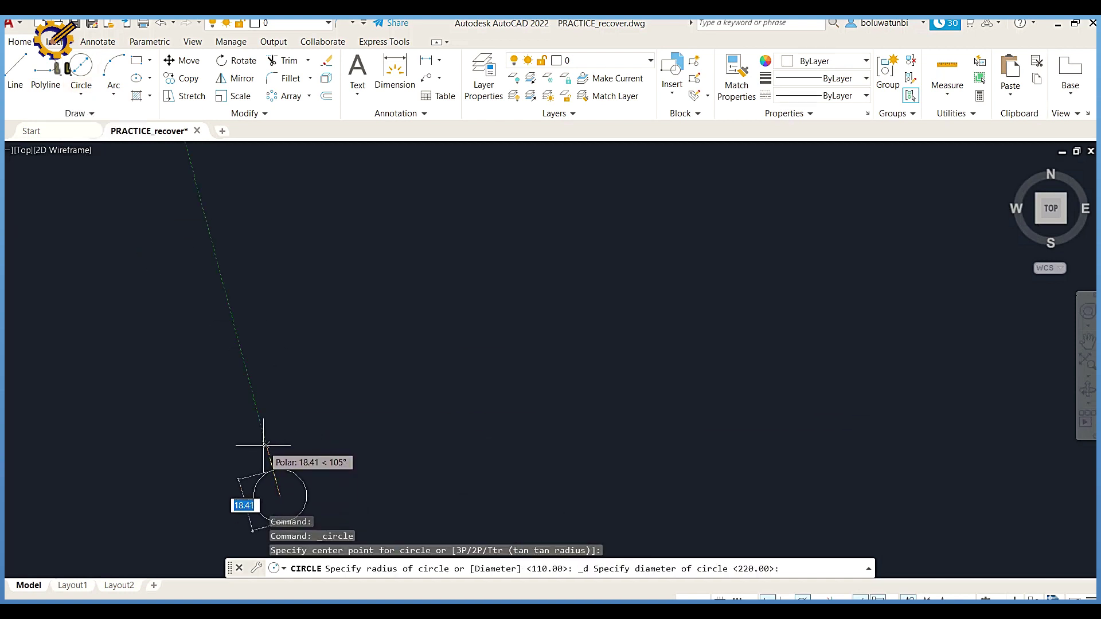
text(18)
key(Return)
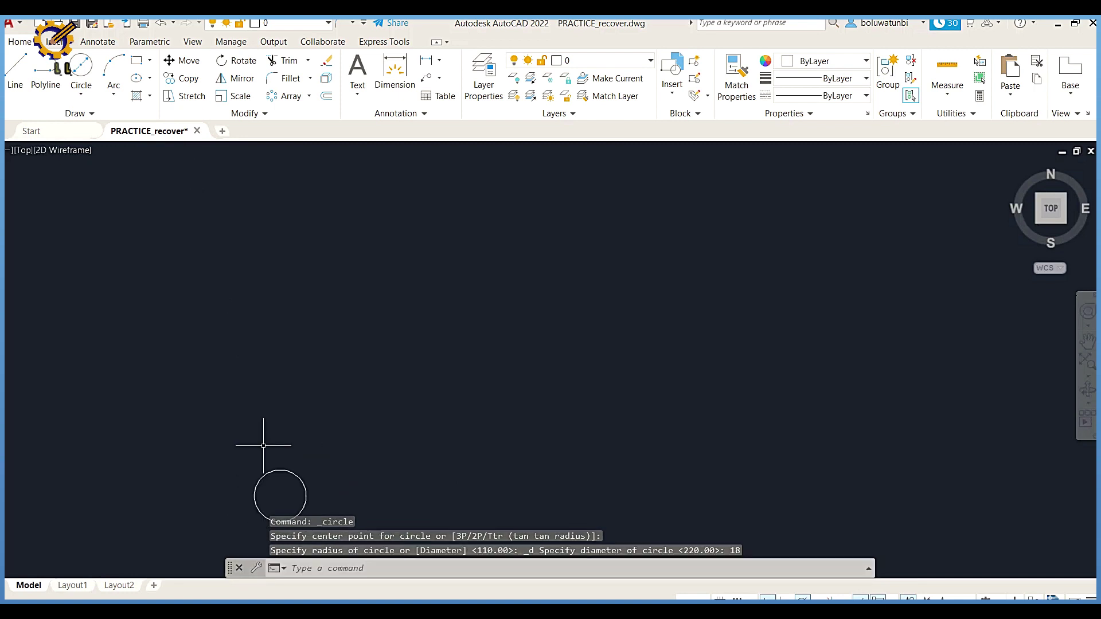
key(Return)
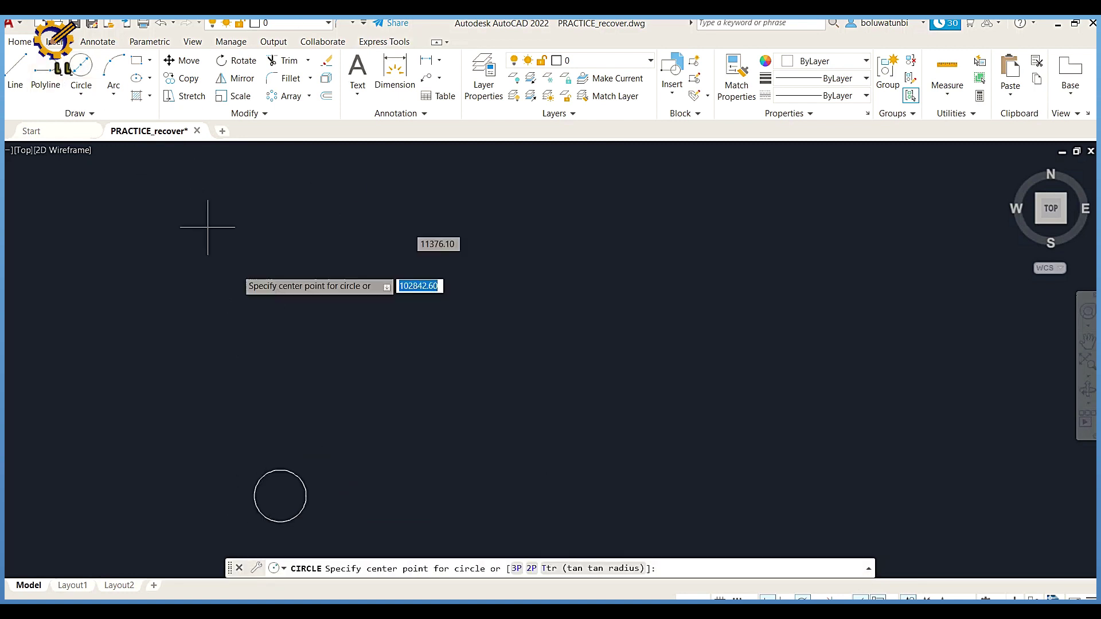
click(279, 496)
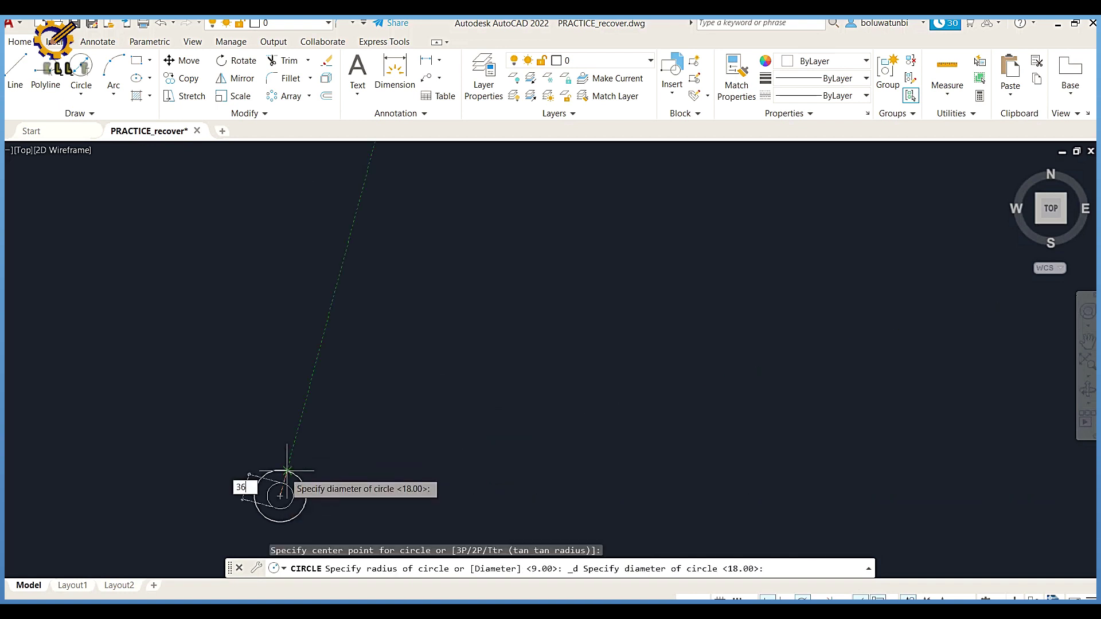
key(Return)
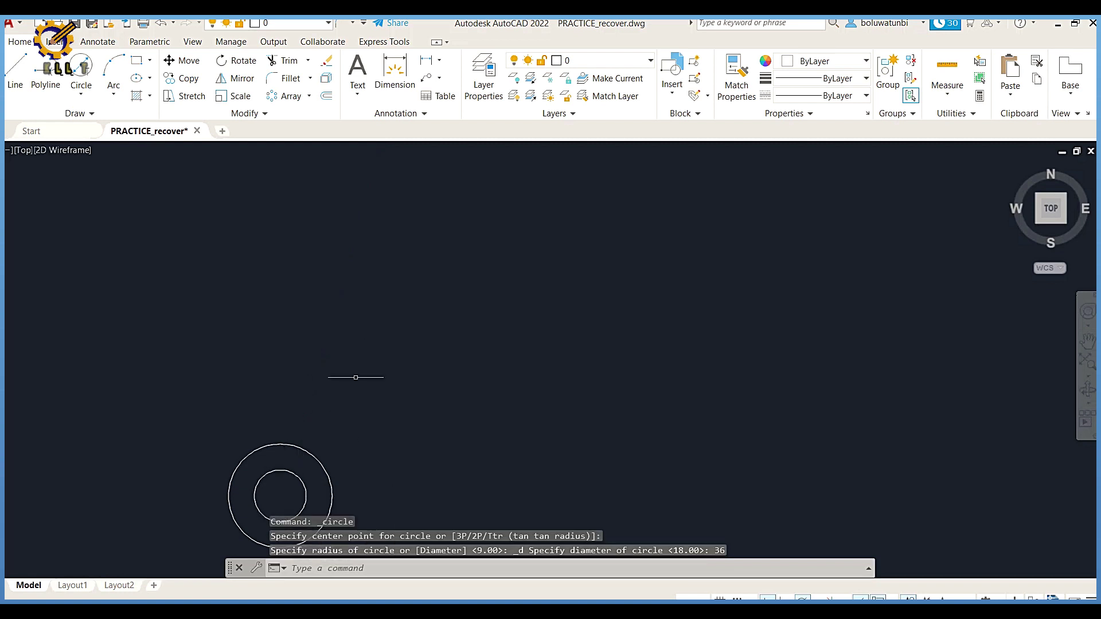
Draw a 90-long horizontal line starting from the circles' center
click(16, 70)
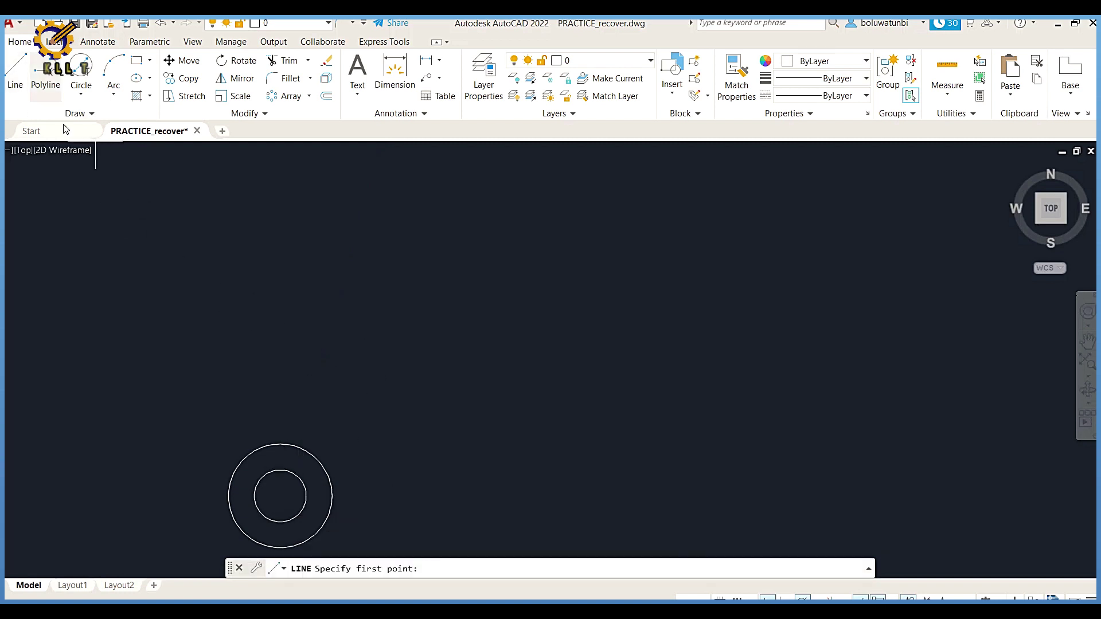
click(280, 496)
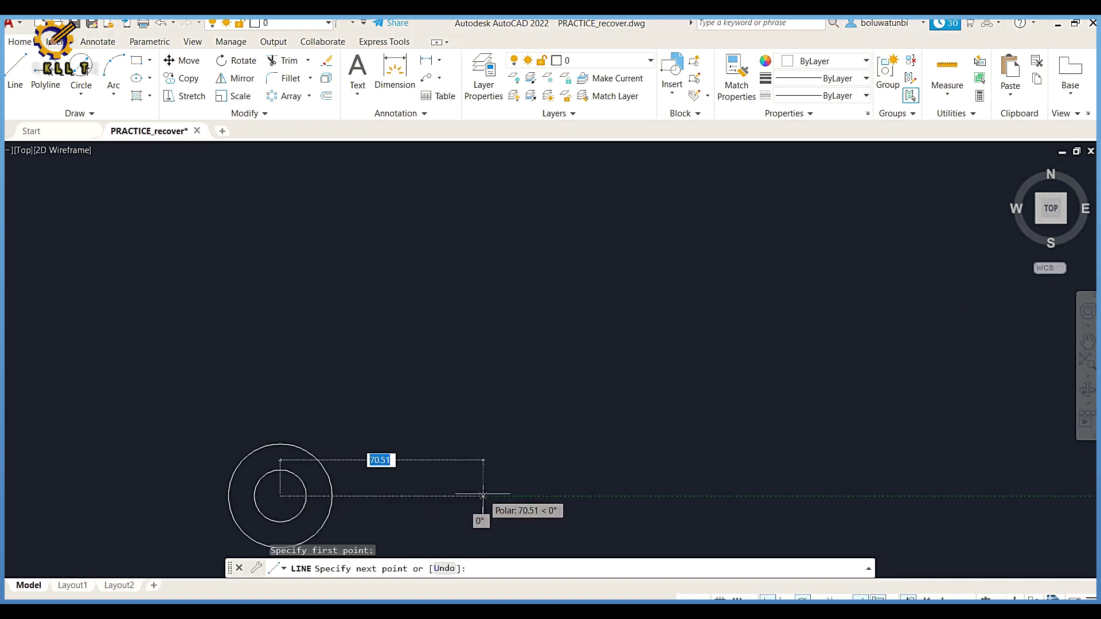
text(90)
key(Return)
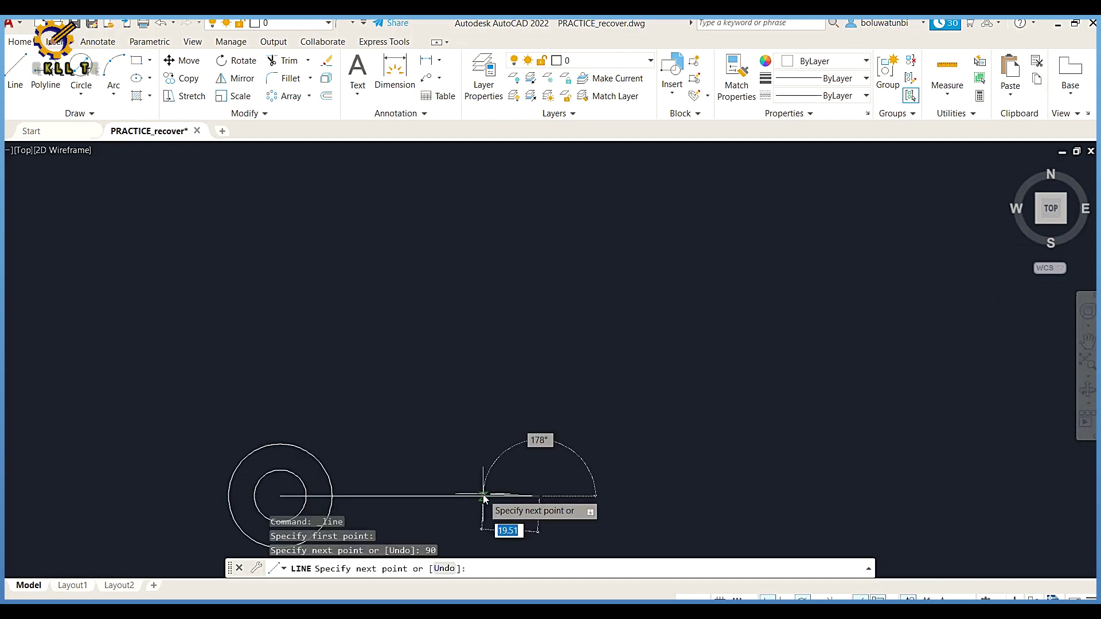
key(Escape)
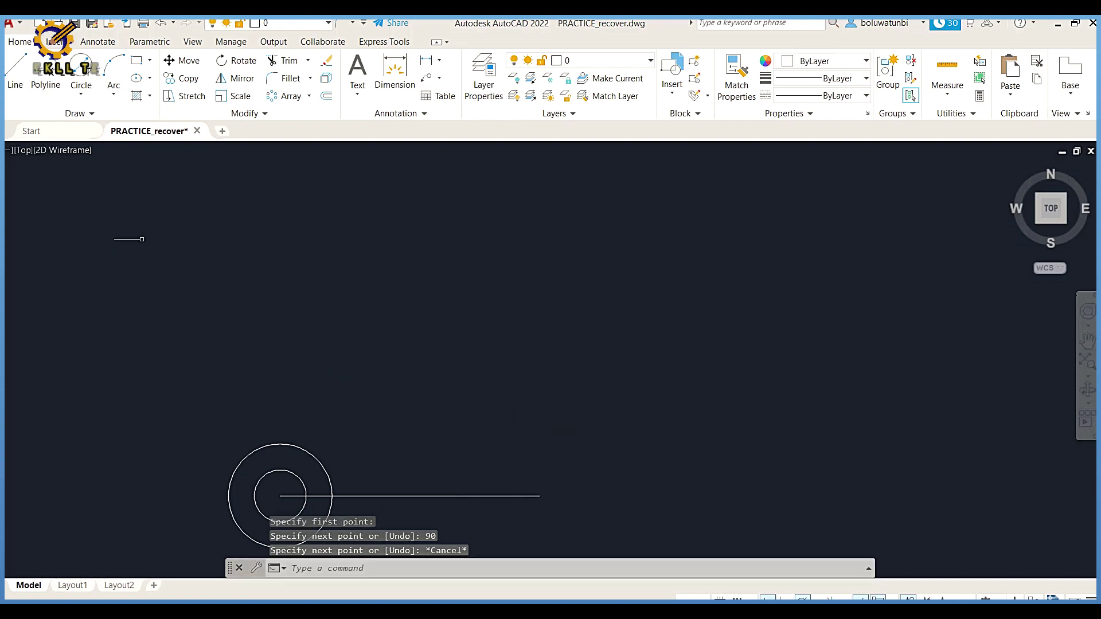
Draw a 104-long vertical line rising from that line's midpoint
click(16, 68)
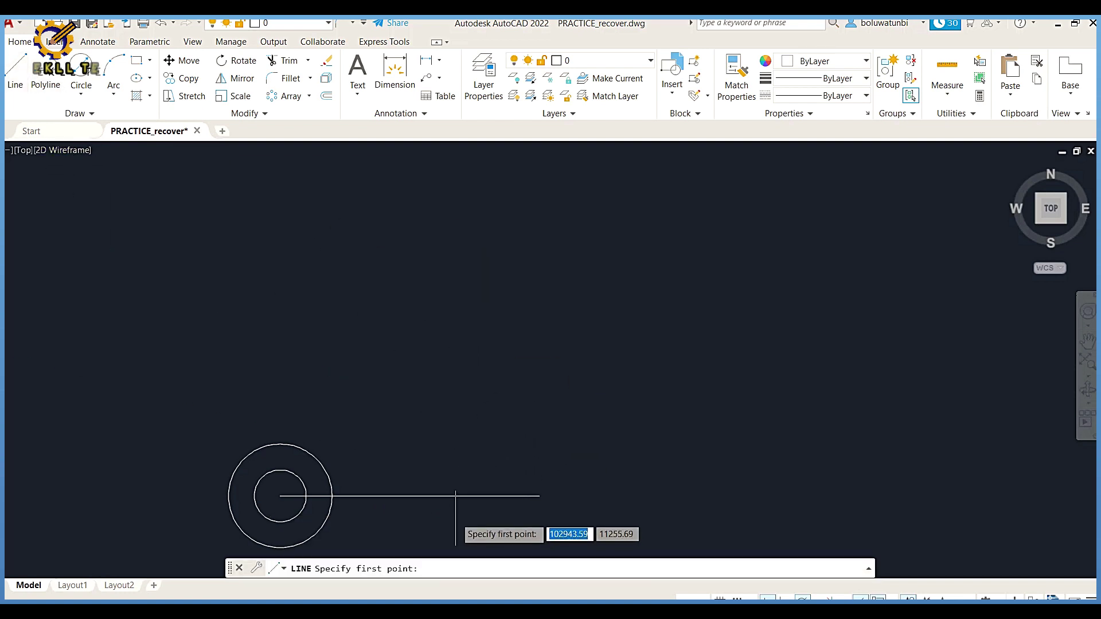
click(409, 495)
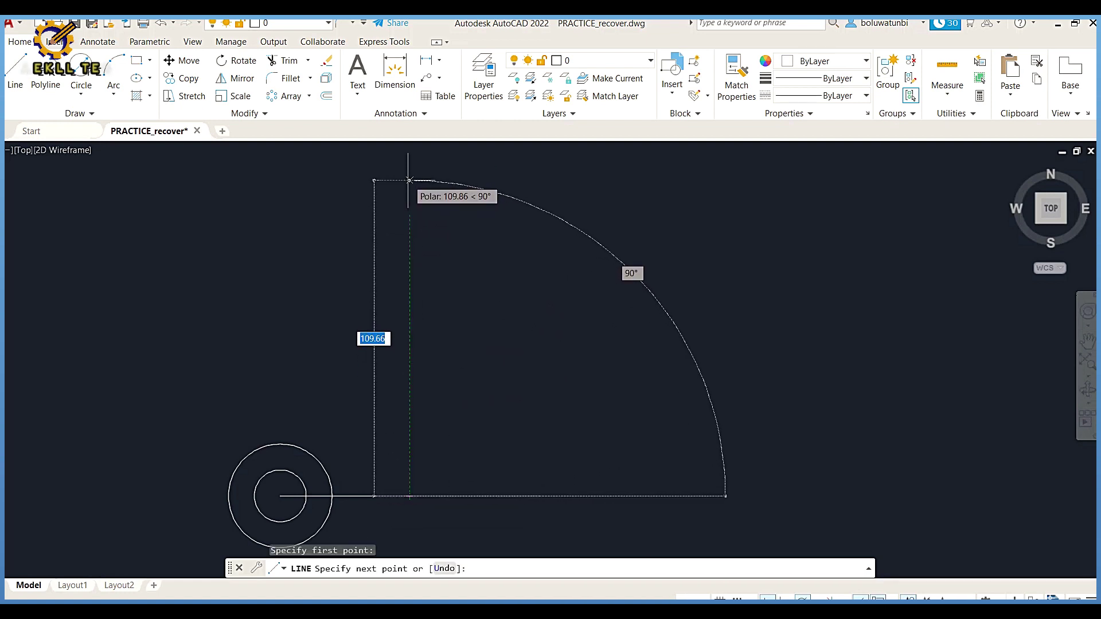
text(10)
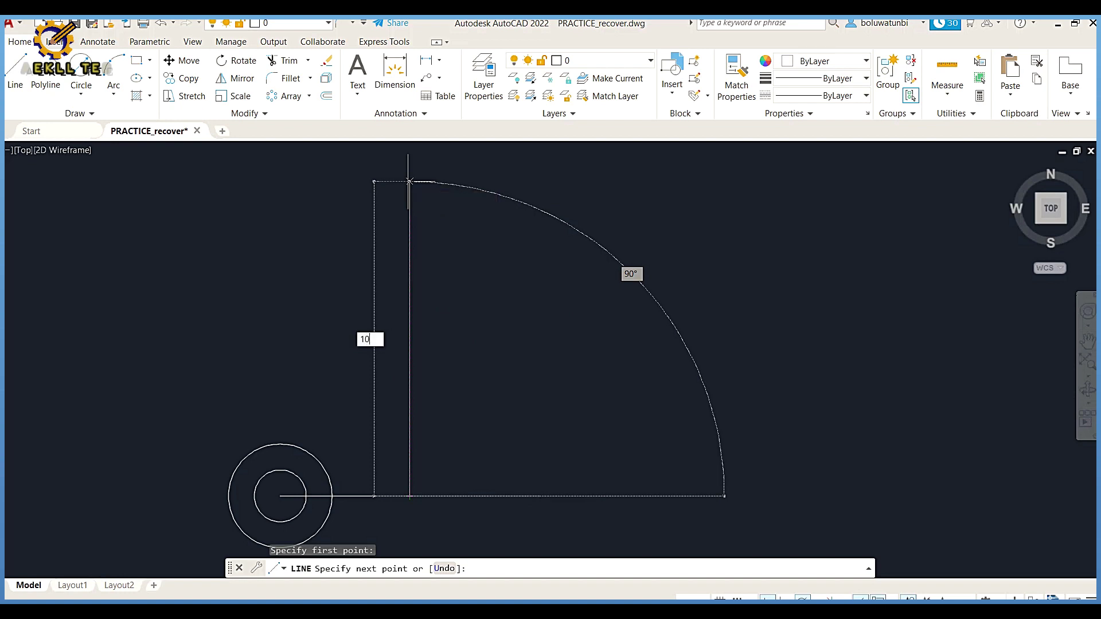
key(Return)
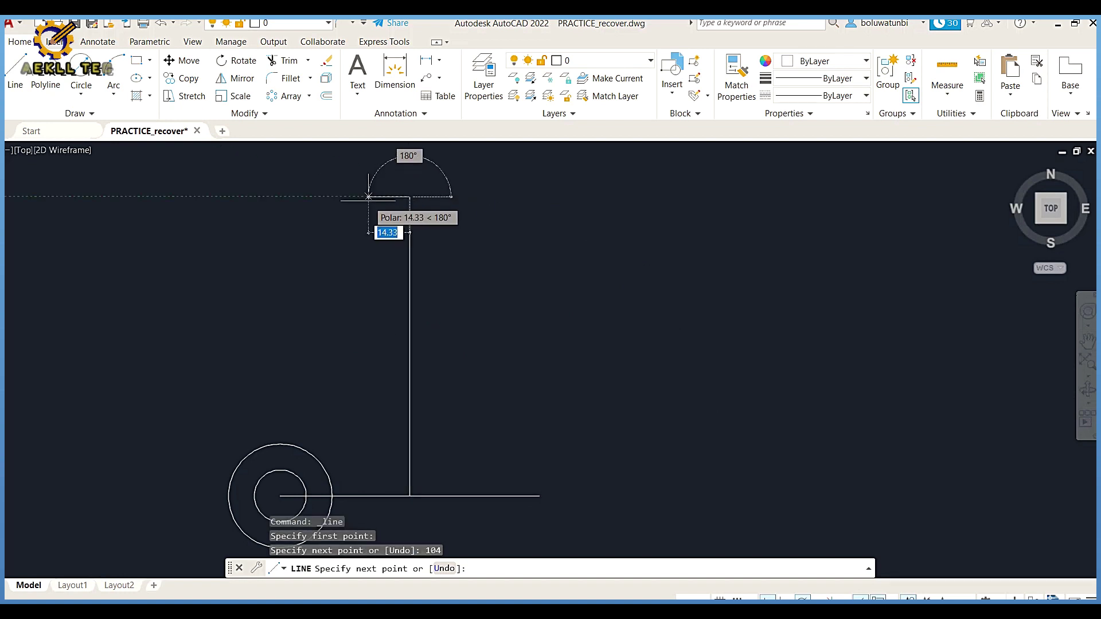
key(Escape)
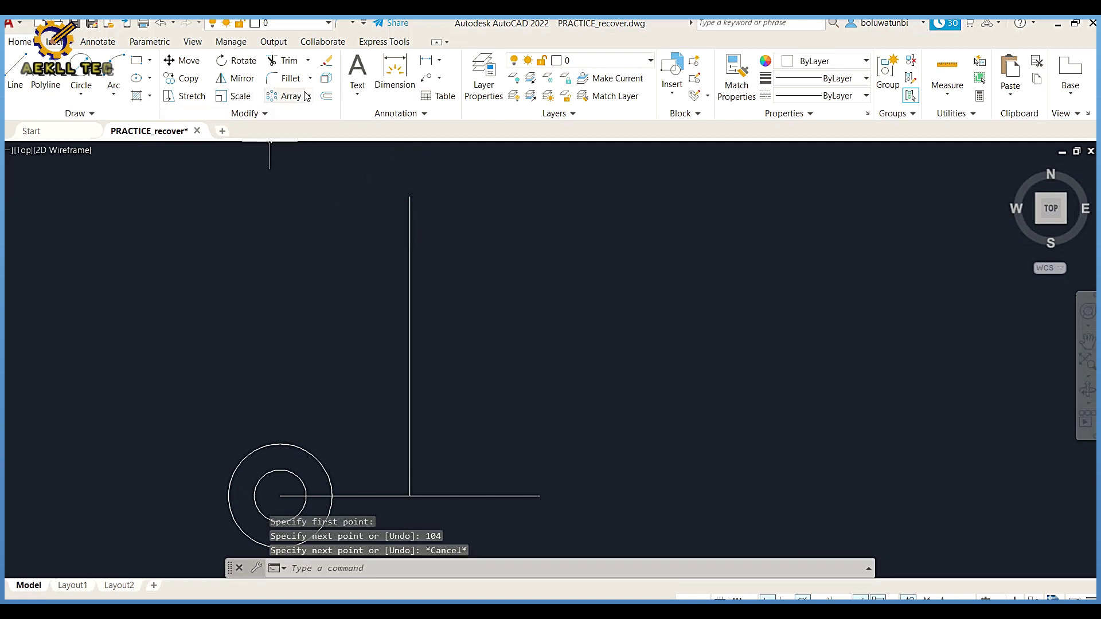
Offset the bottom horizontal line 104 upward
click(326, 97)
text(104)
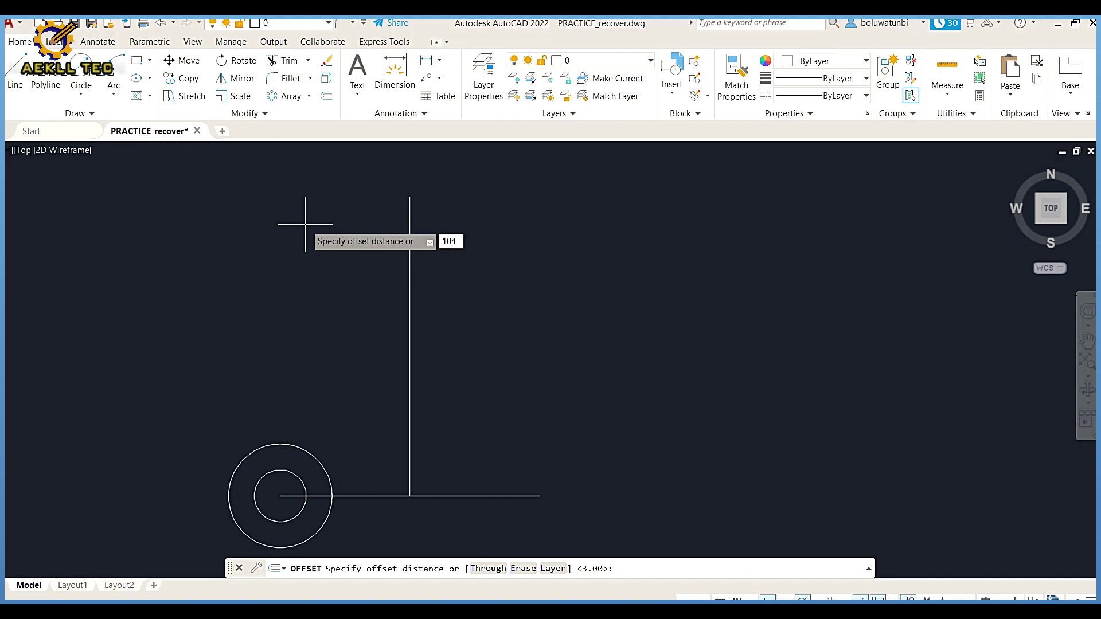
key(Return)
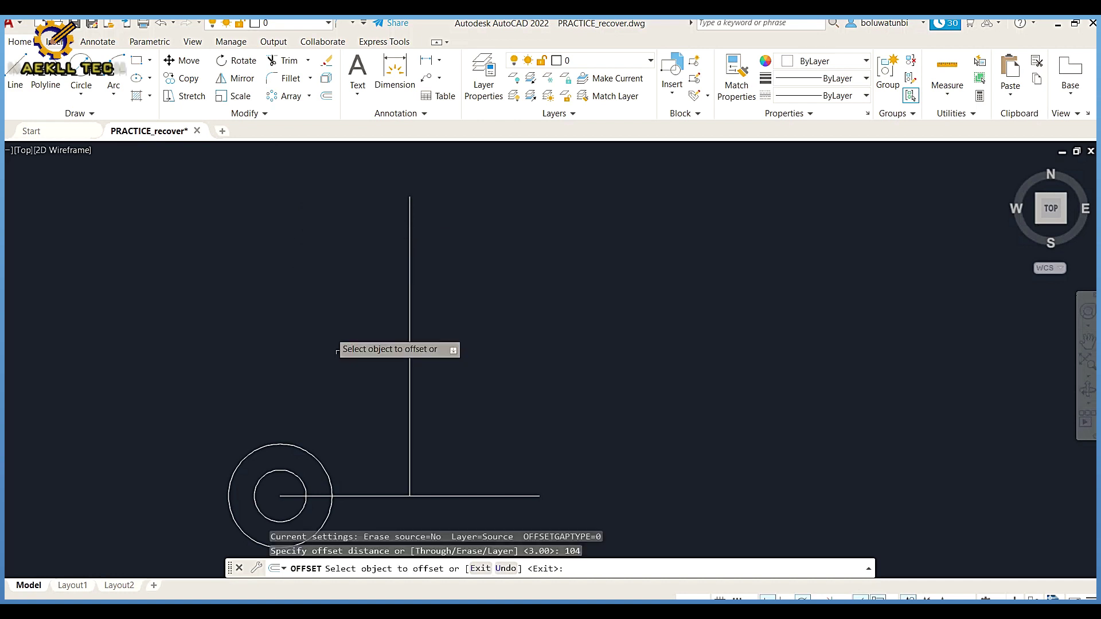
click(372, 496)
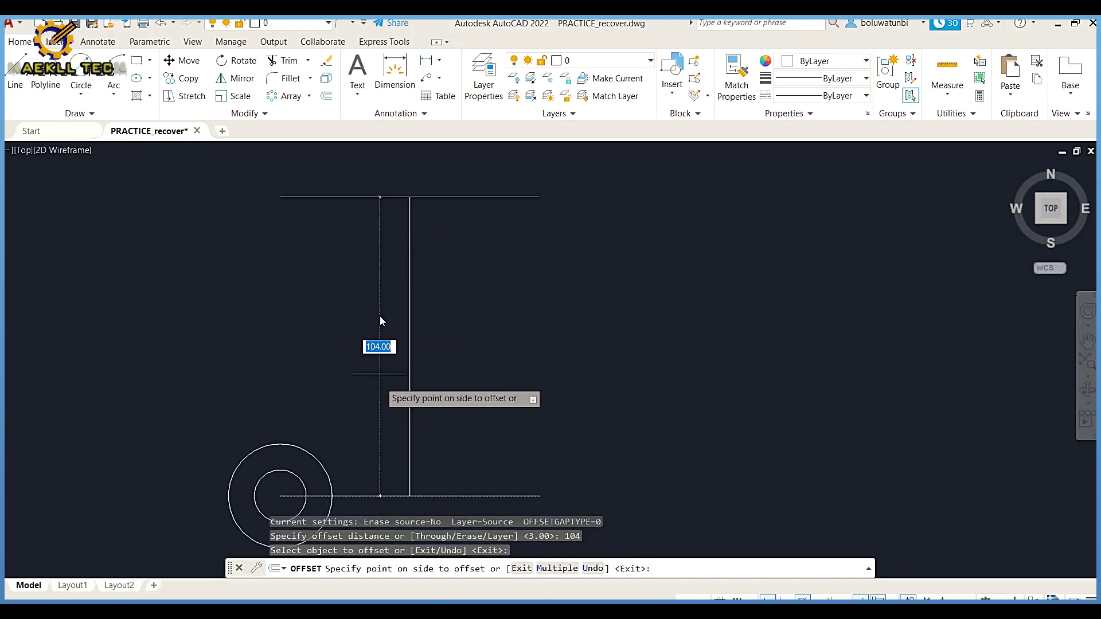
click(381, 220)
key(Escape)
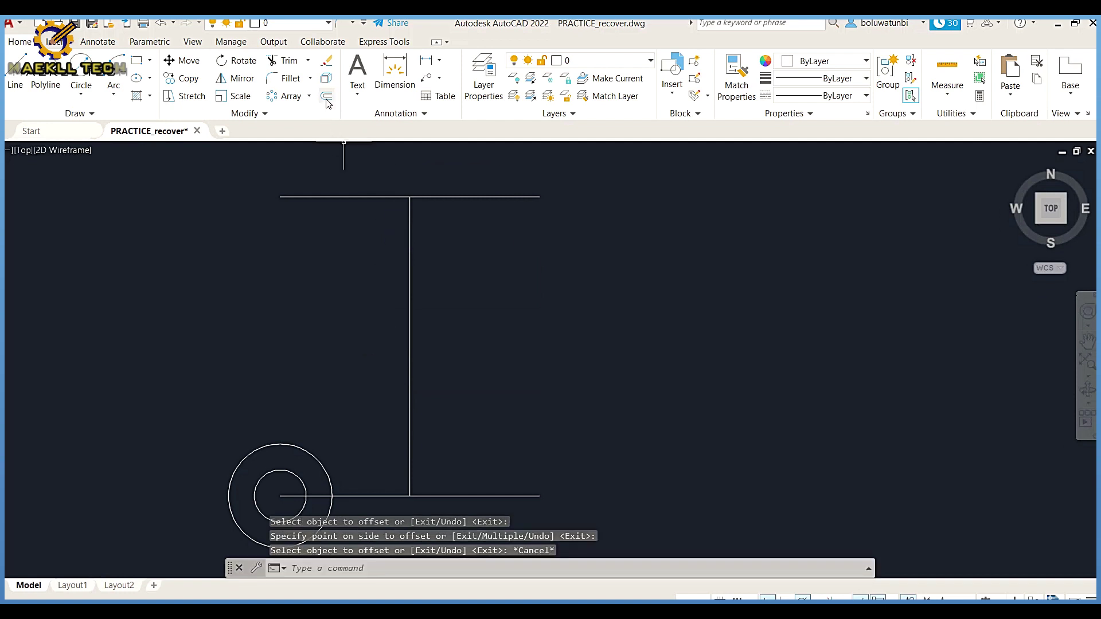
Offset the new top horizontal line 57 downward
click(327, 96)
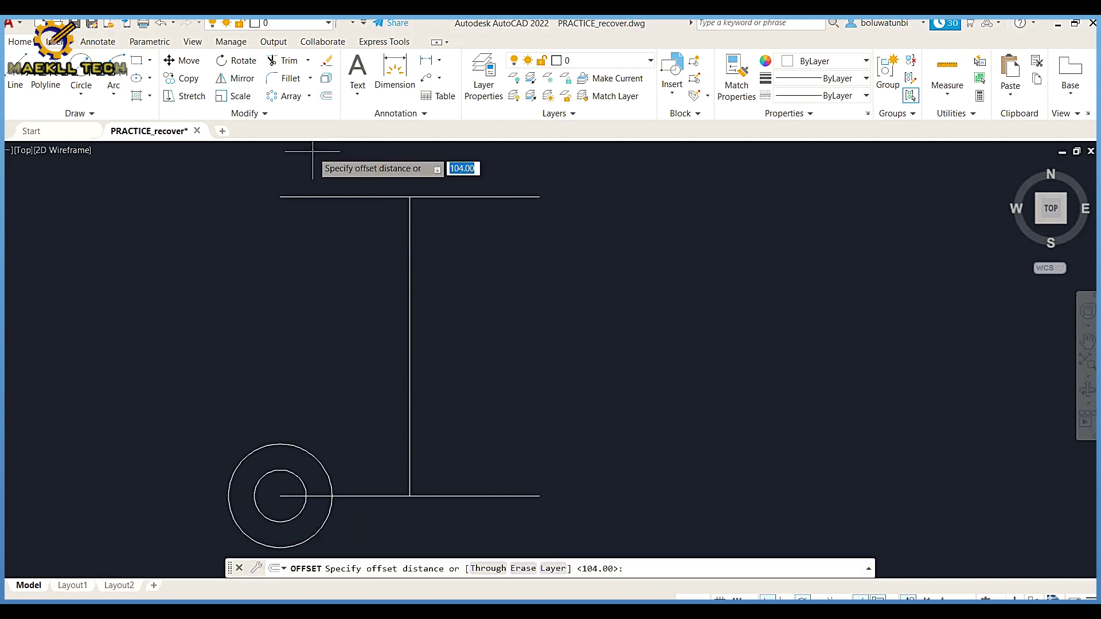
text(57)
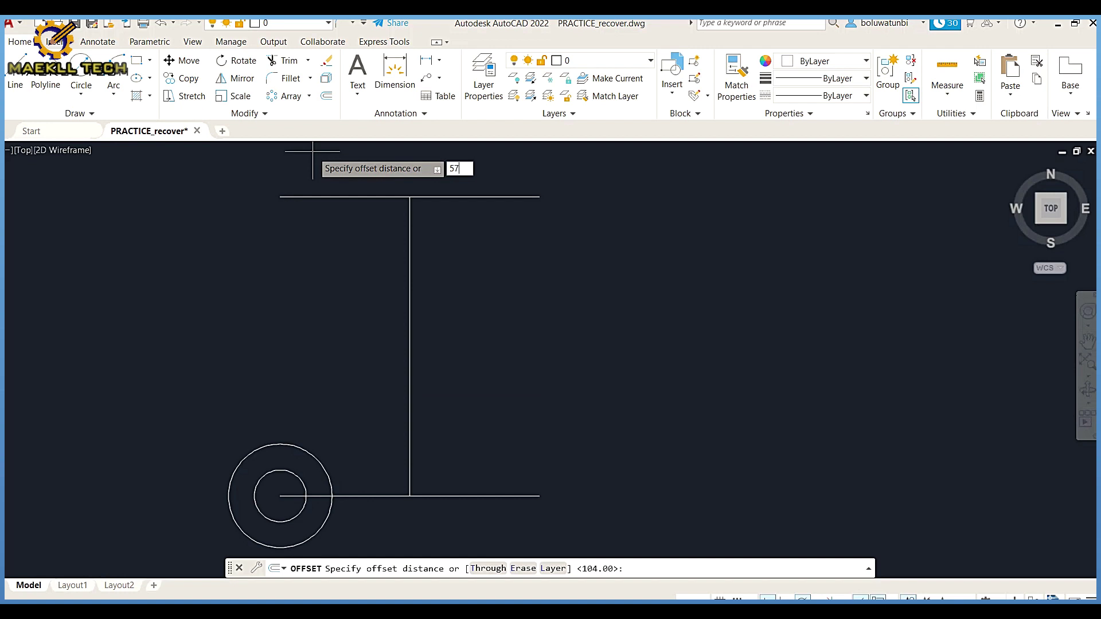
key(Return)
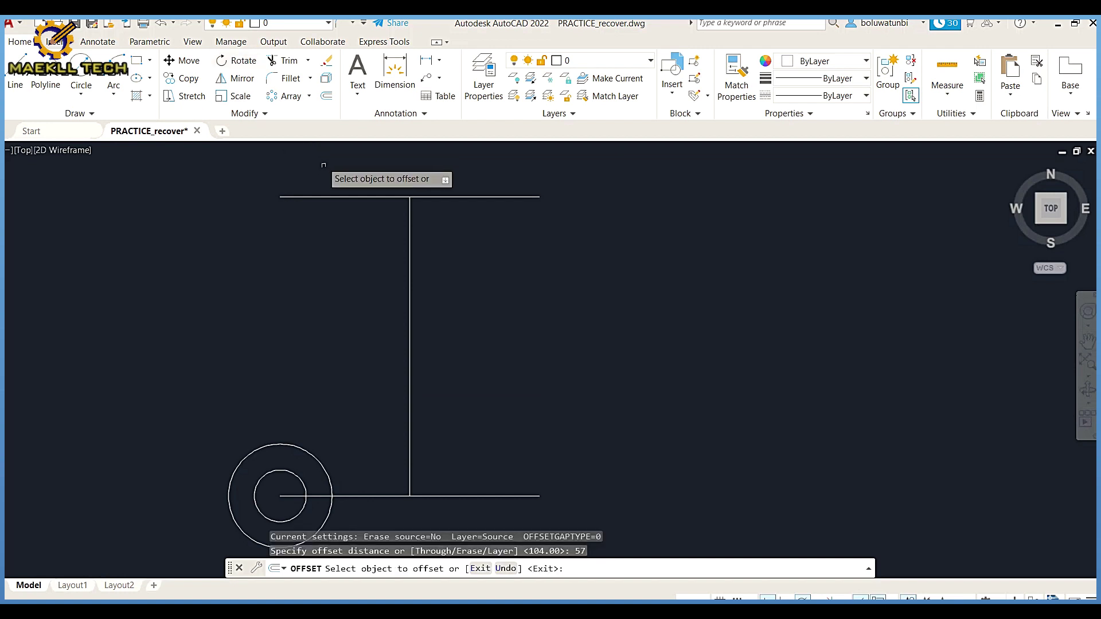
click(335, 196)
click(360, 286)
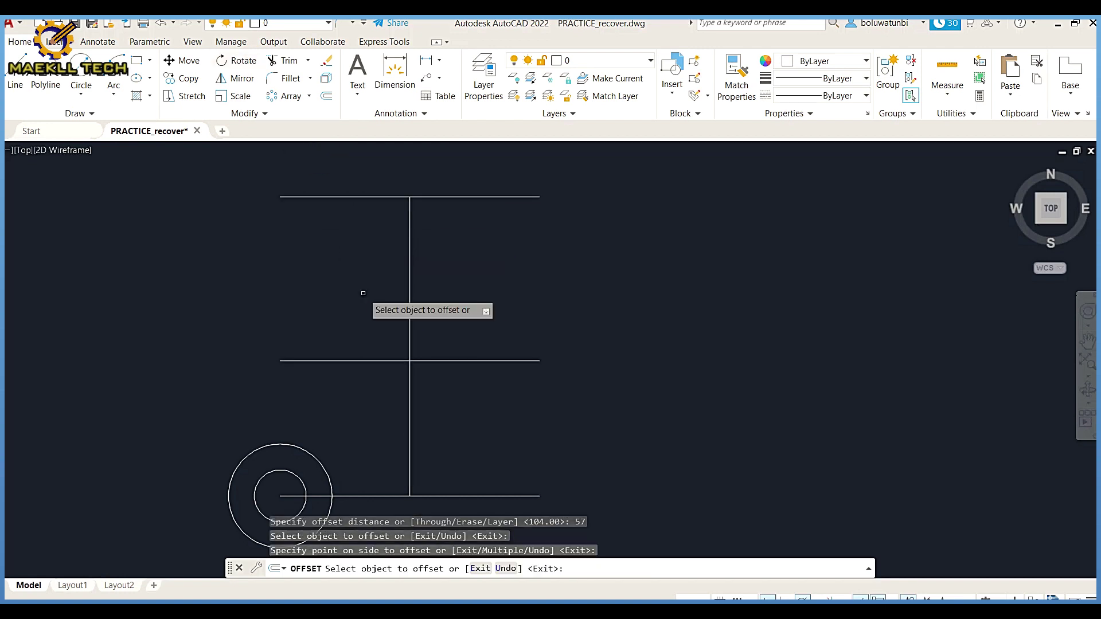
key(Escape)
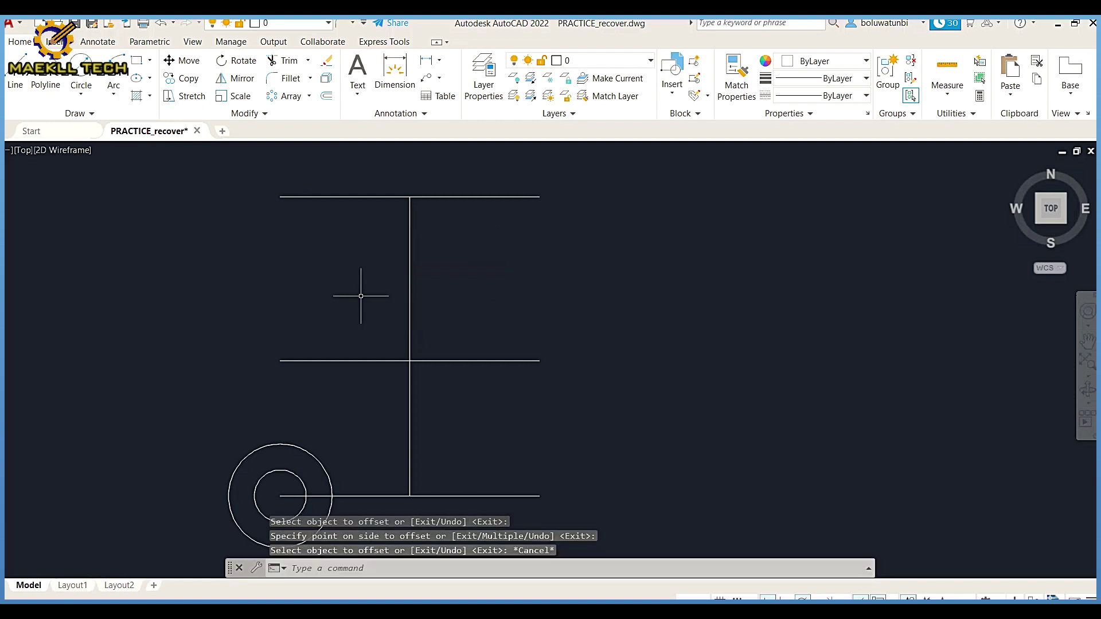
Mirror the 18 and 36 boss circles across the vertical line, keeping the originals
click(238, 81)
click(311, 453)
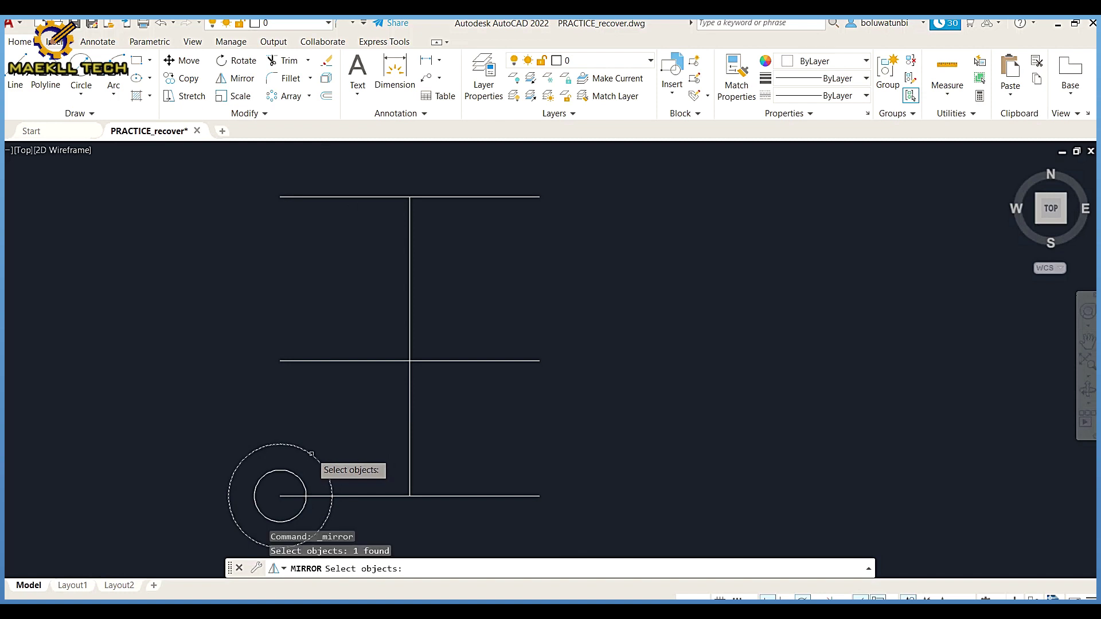
click(298, 477)
key(Return)
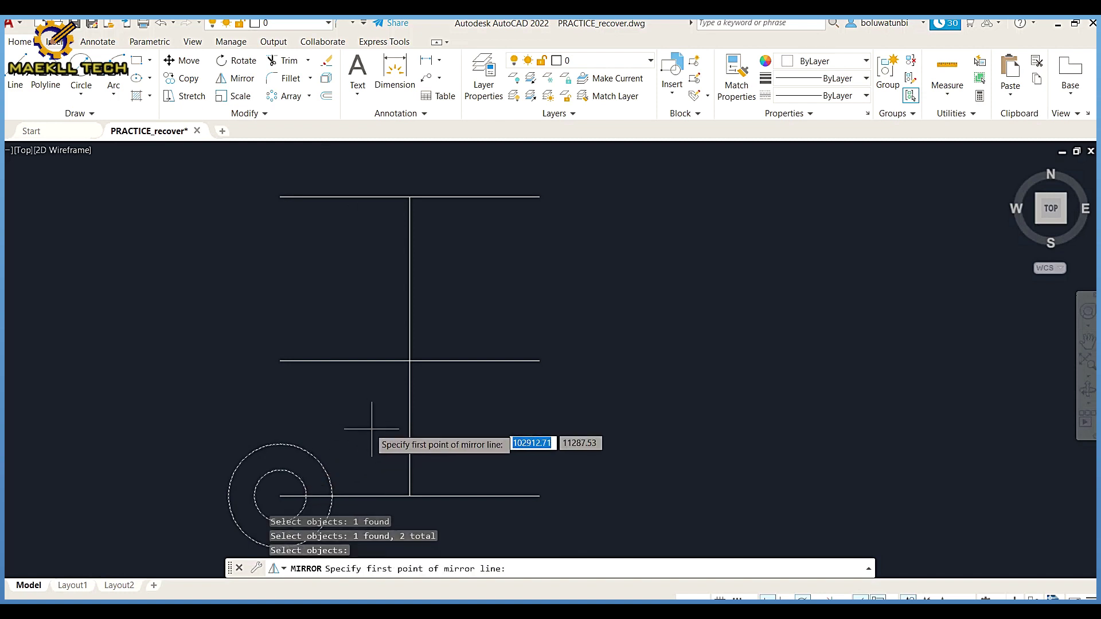
click(409, 495)
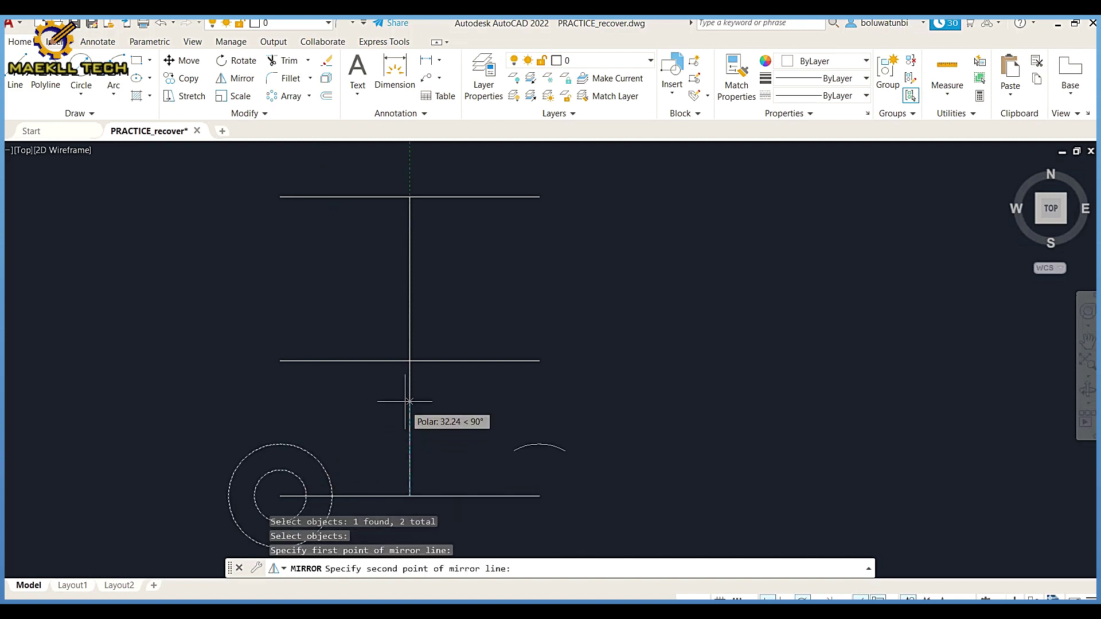
click(410, 361)
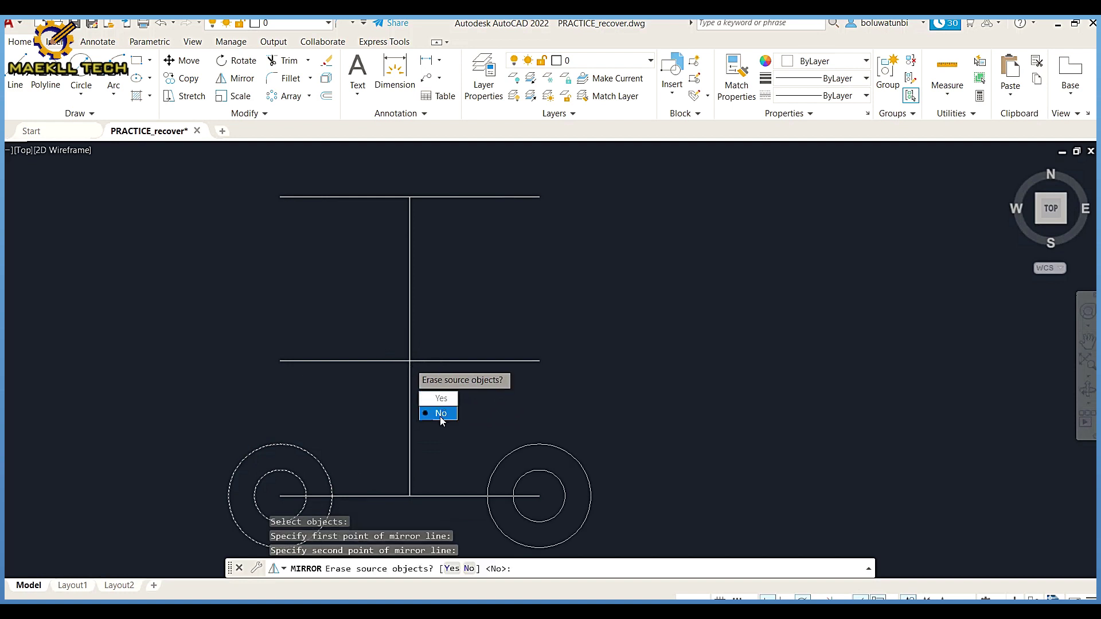
click(440, 414)
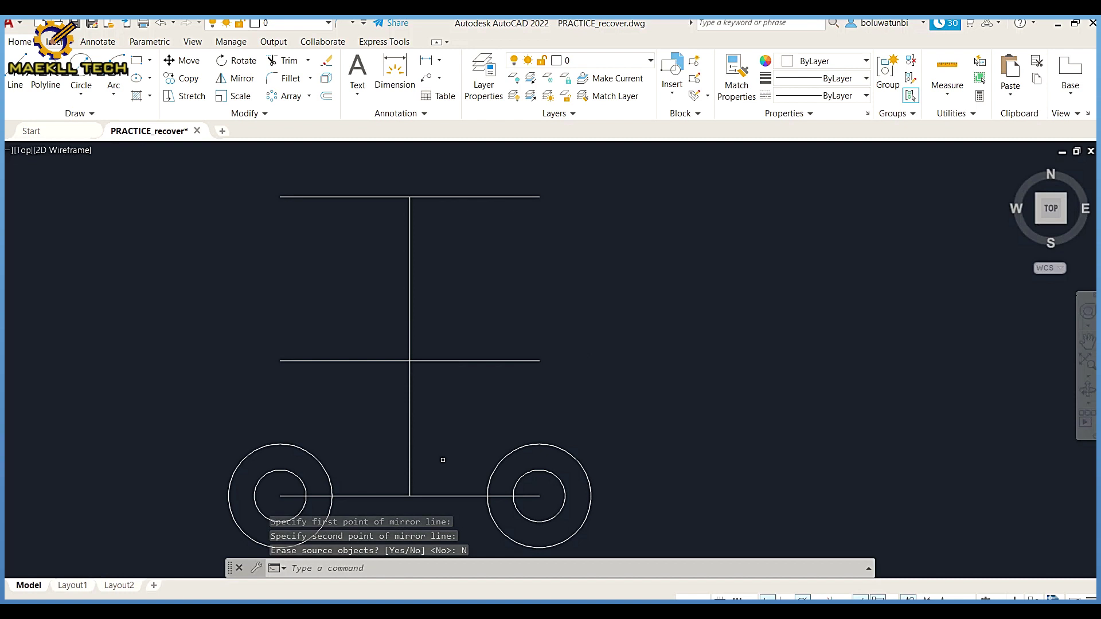
click(451, 496)
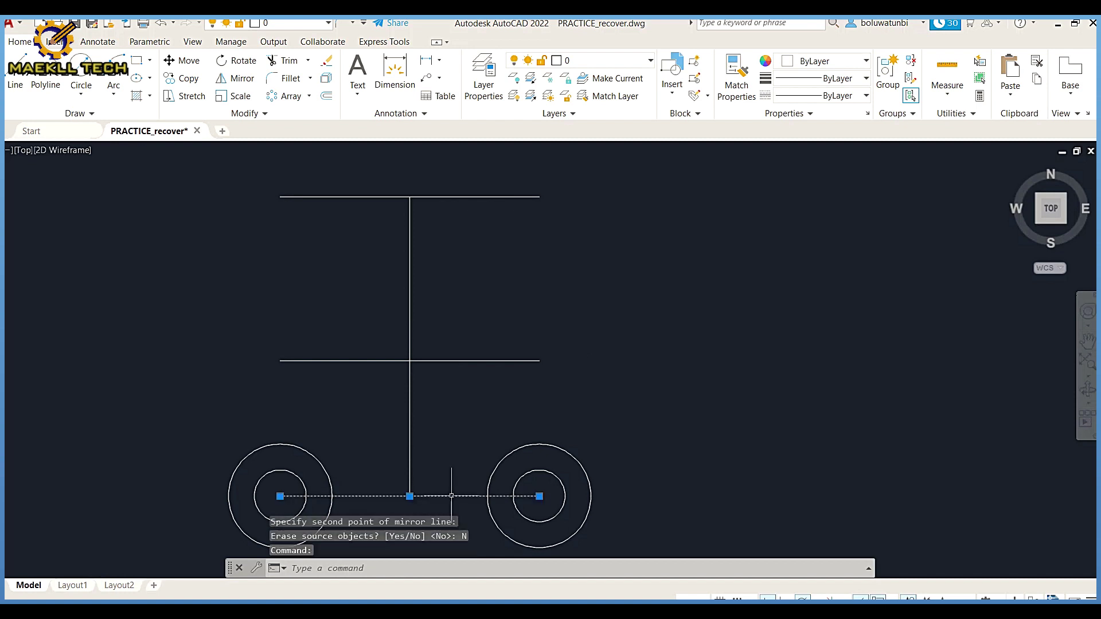
Change the vertical and three horizontal lines to the ACAD_ISO03W100 dashed linetype
click(441, 361)
click(410, 323)
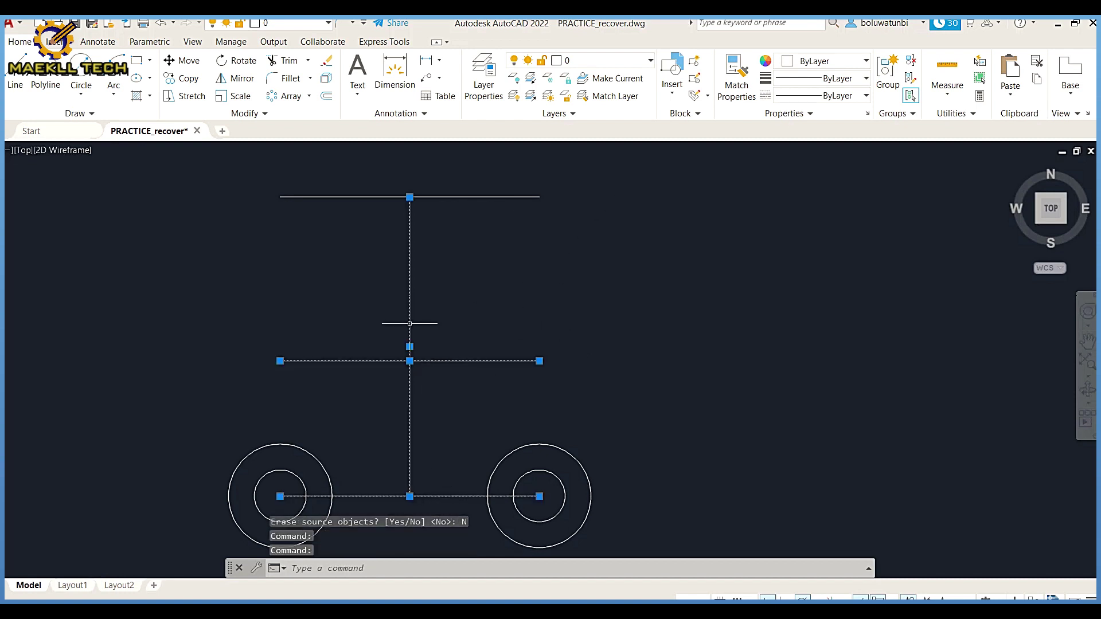
click(437, 196)
click(807, 98)
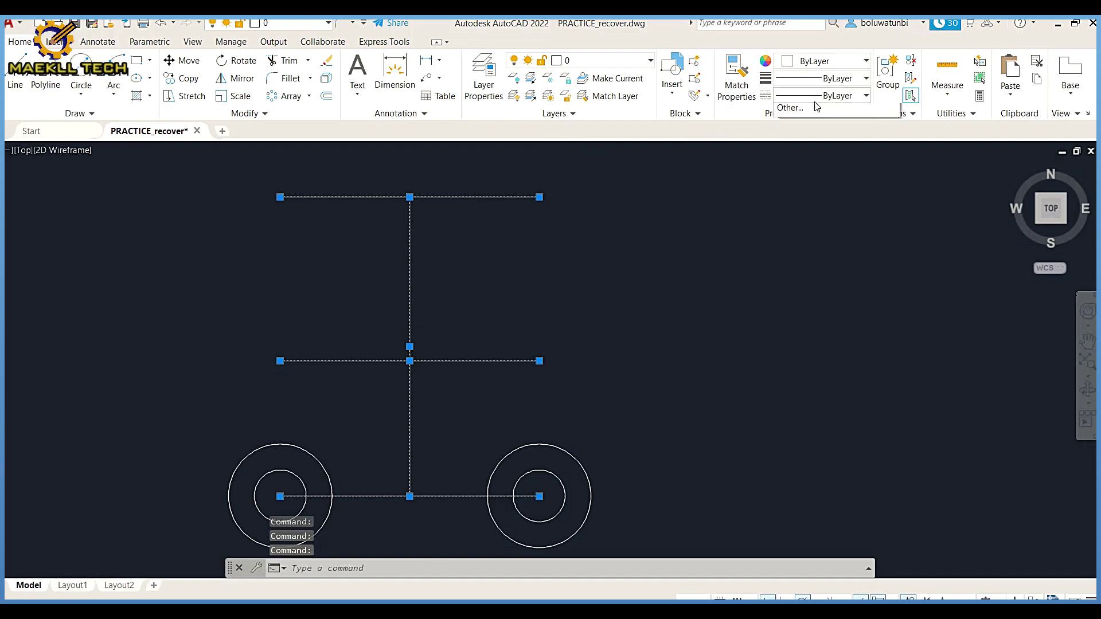
click(820, 148)
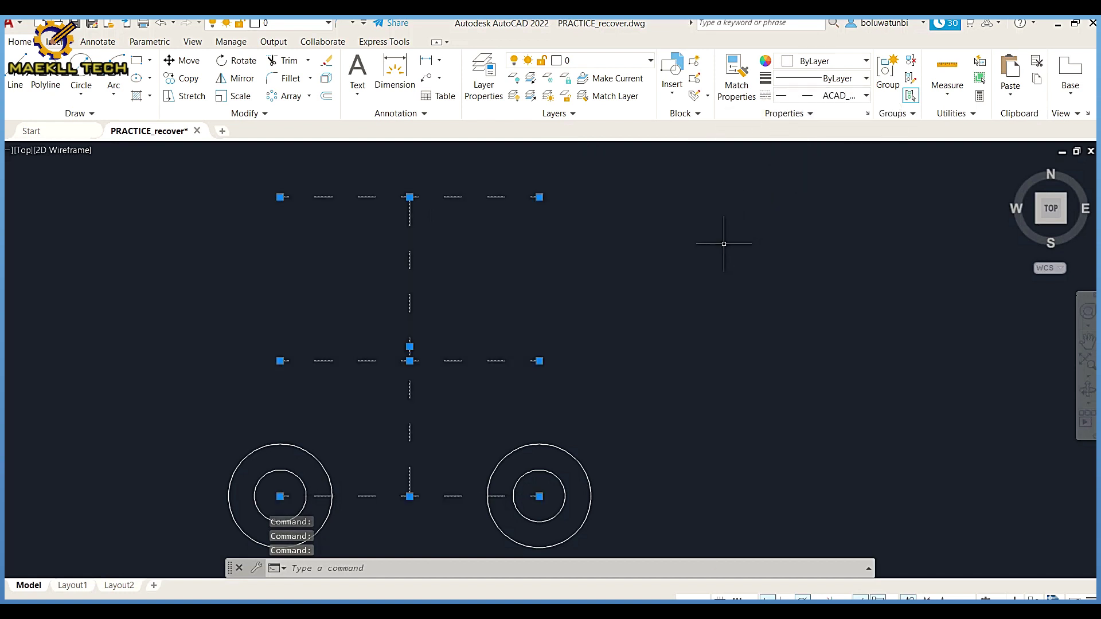
key(Escape)
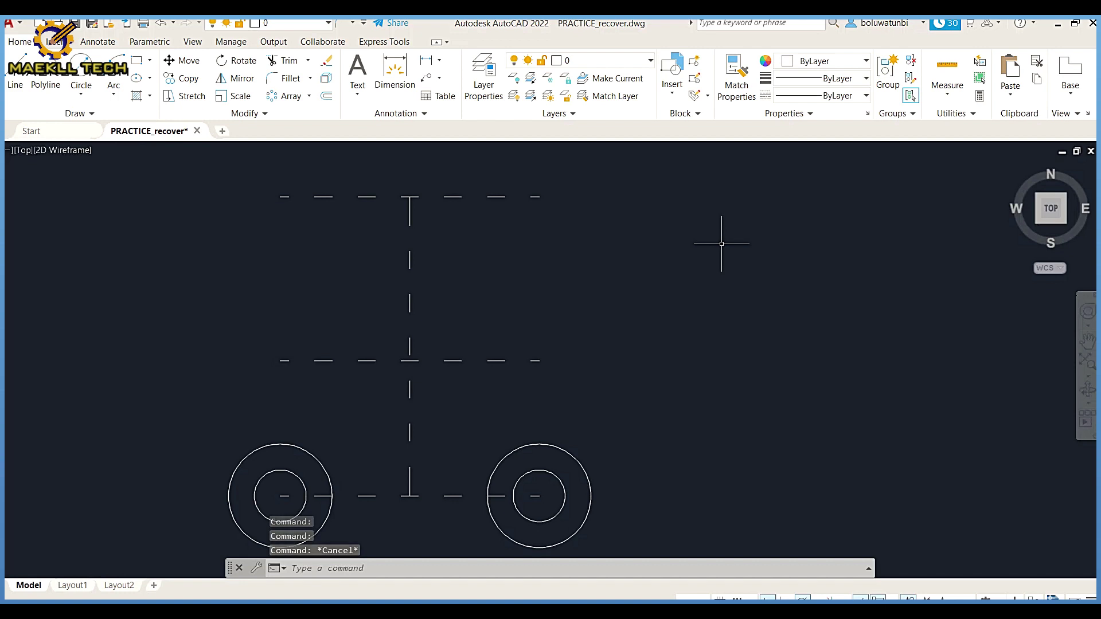
text(c)
key(Return)
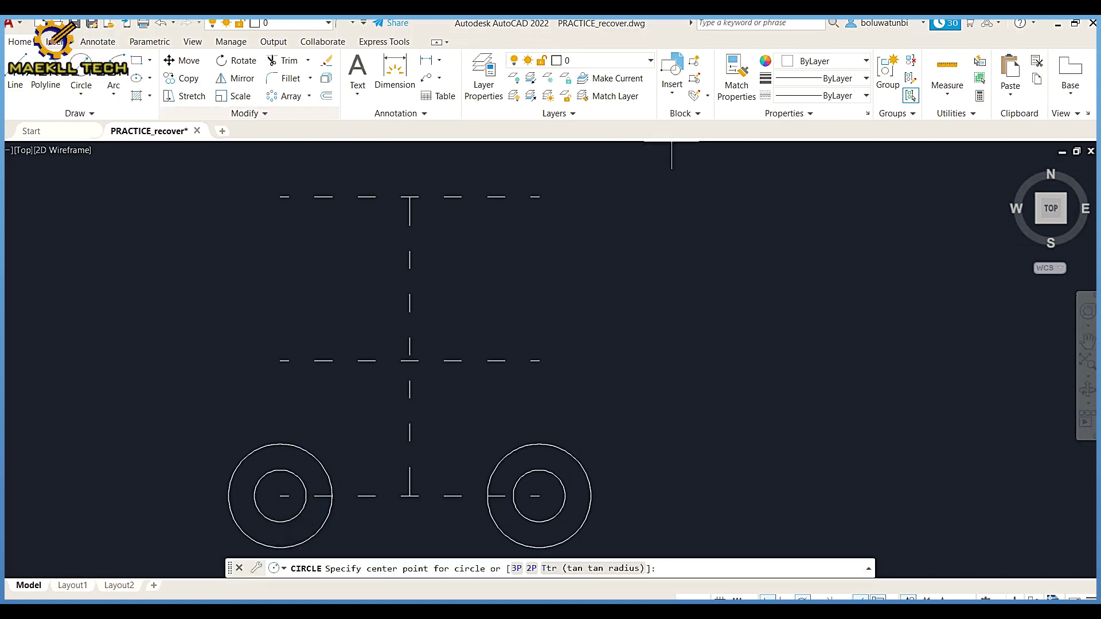
Draw 32 and 22 diameter circles at the middle centerline crossing
click(408, 361)
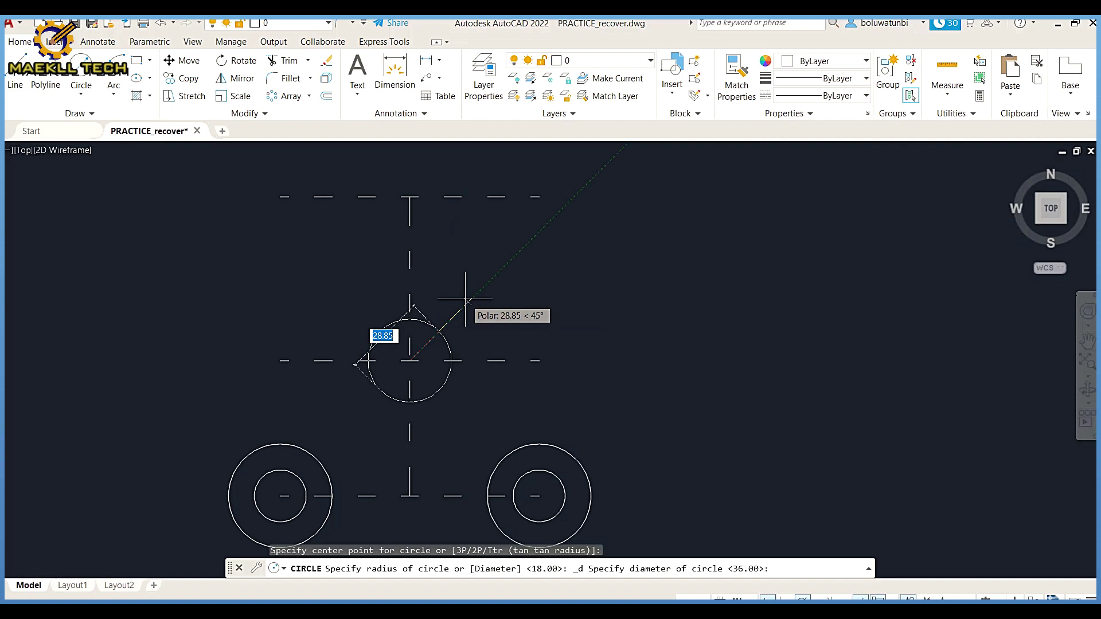
text(32)
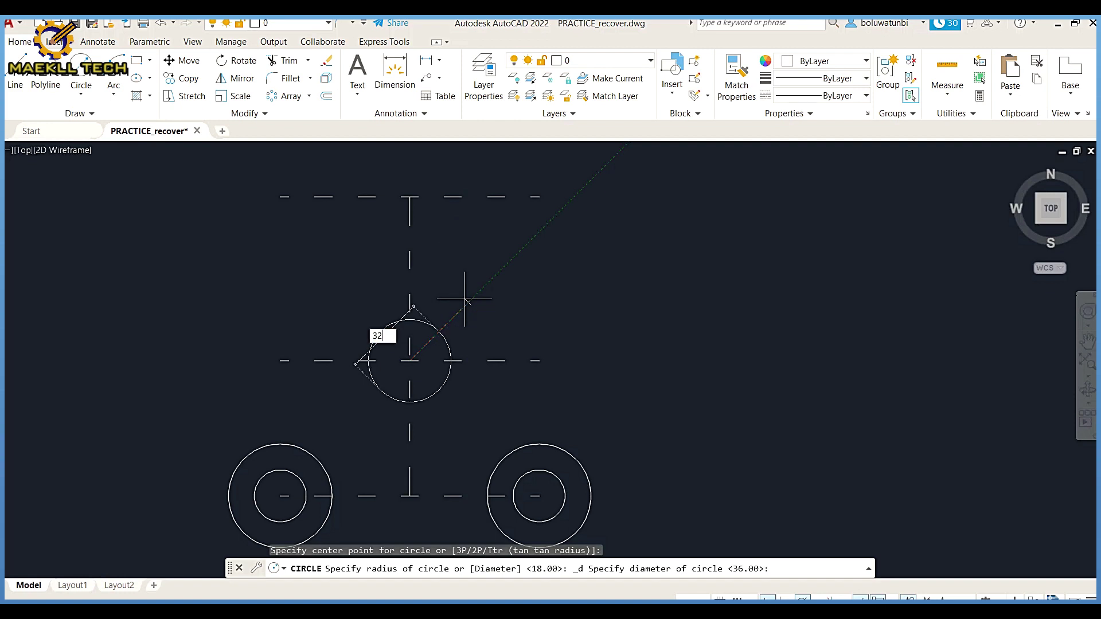
key(Return)
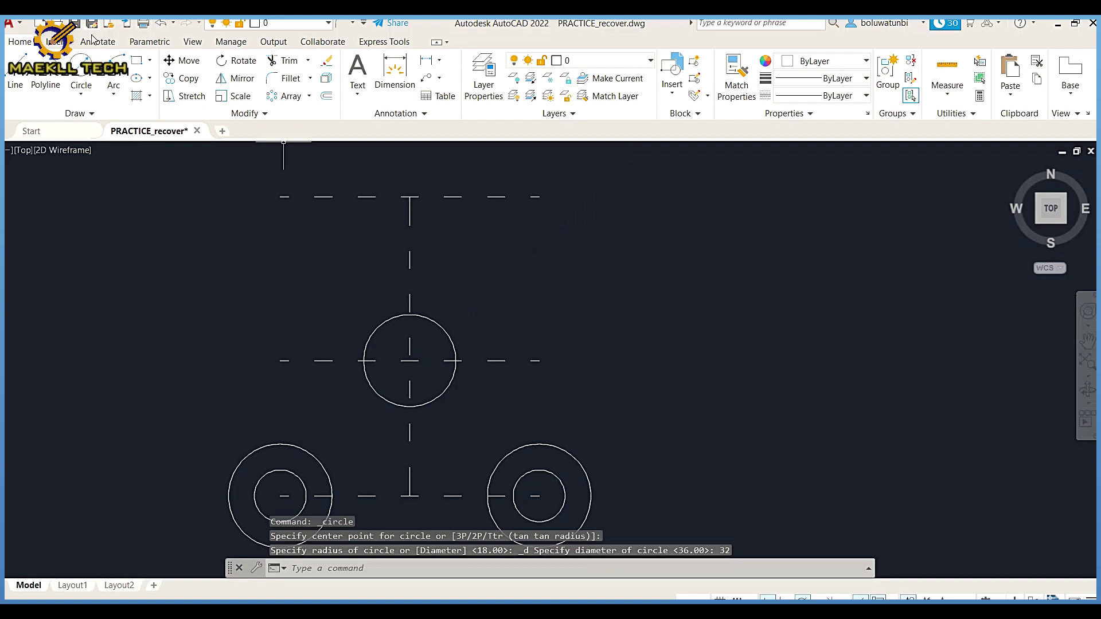
key(Return)
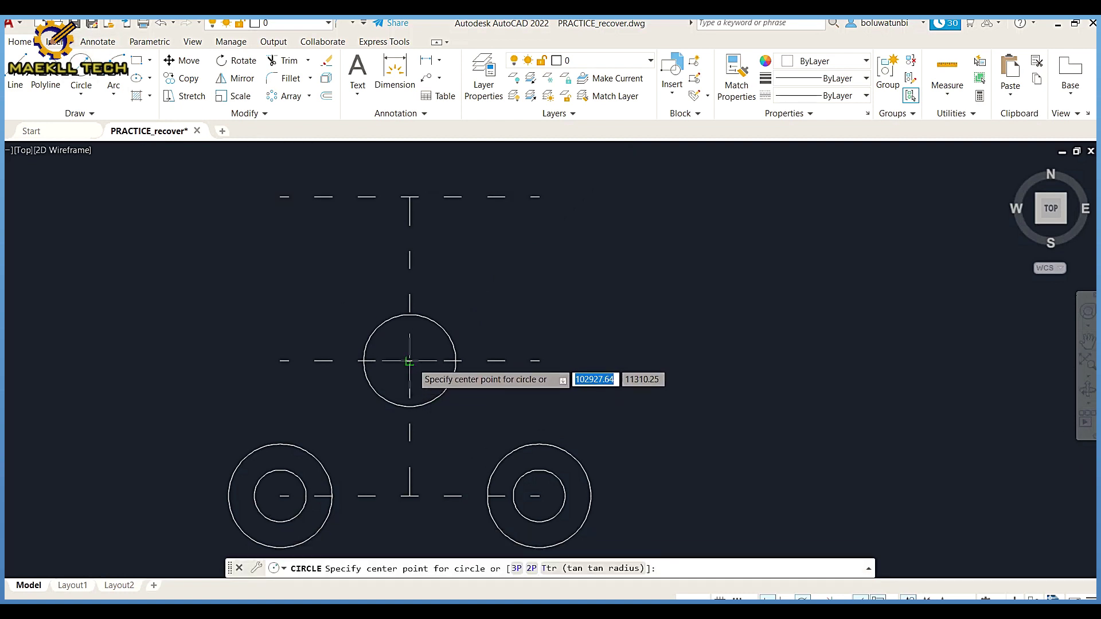
click(409, 362)
text(d)
key(Return)
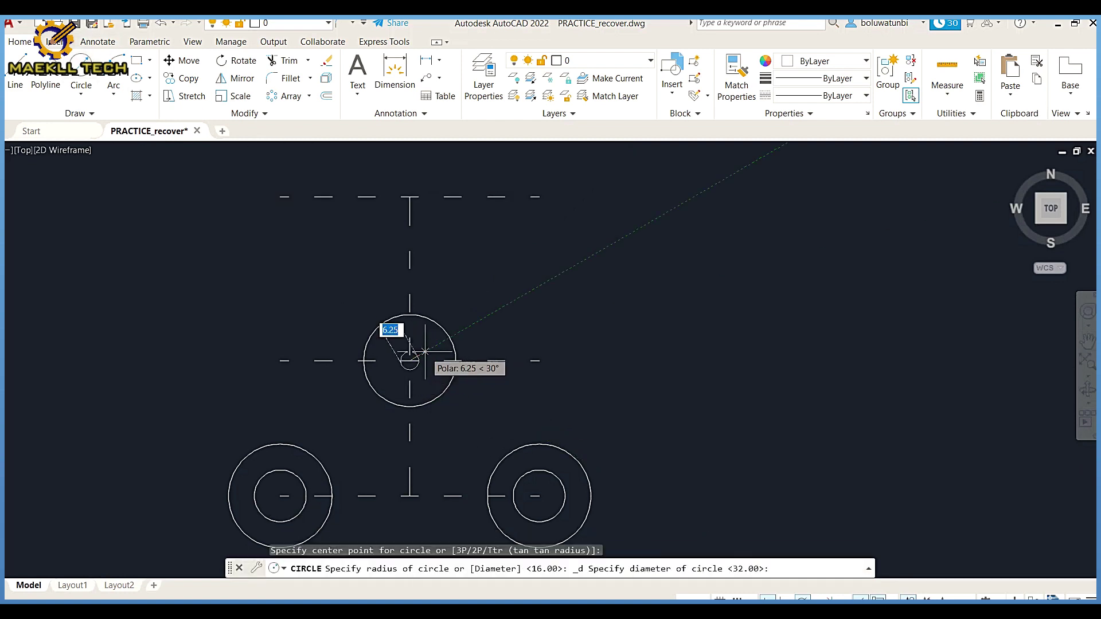
text(22)
key(Return)
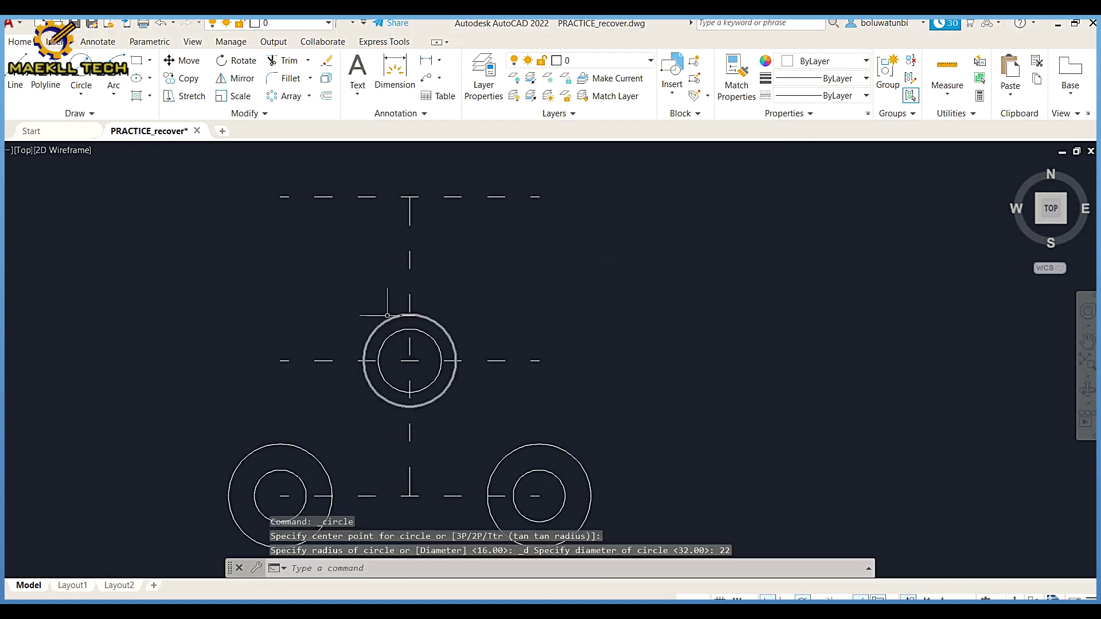
Add 90 and 78 diameter circles on the same centre
click(84, 74)
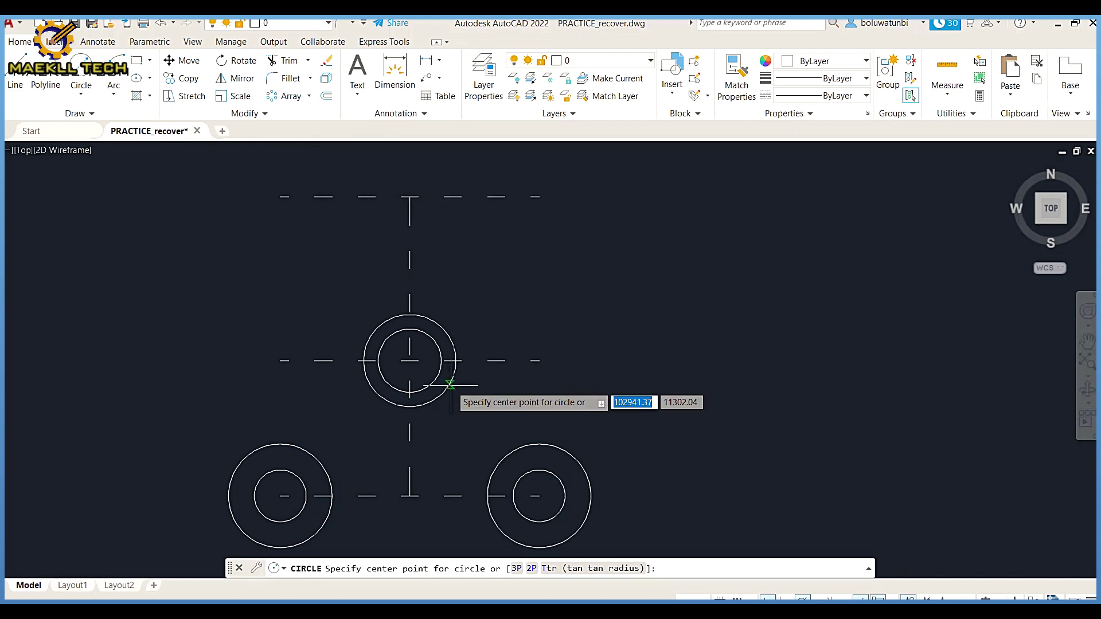
click(408, 361)
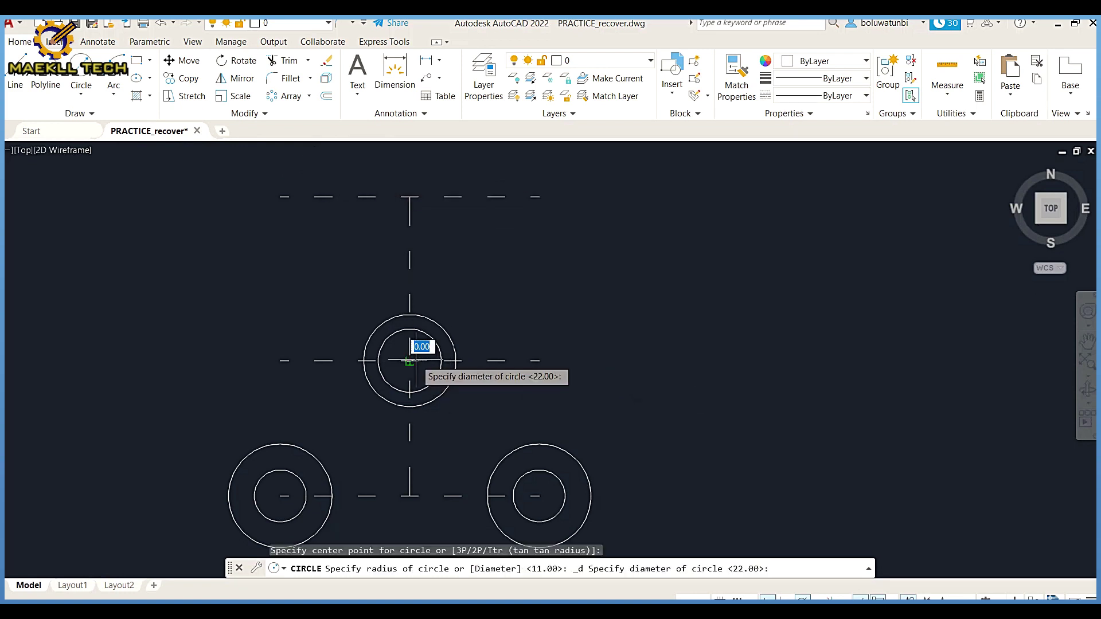
text(90)
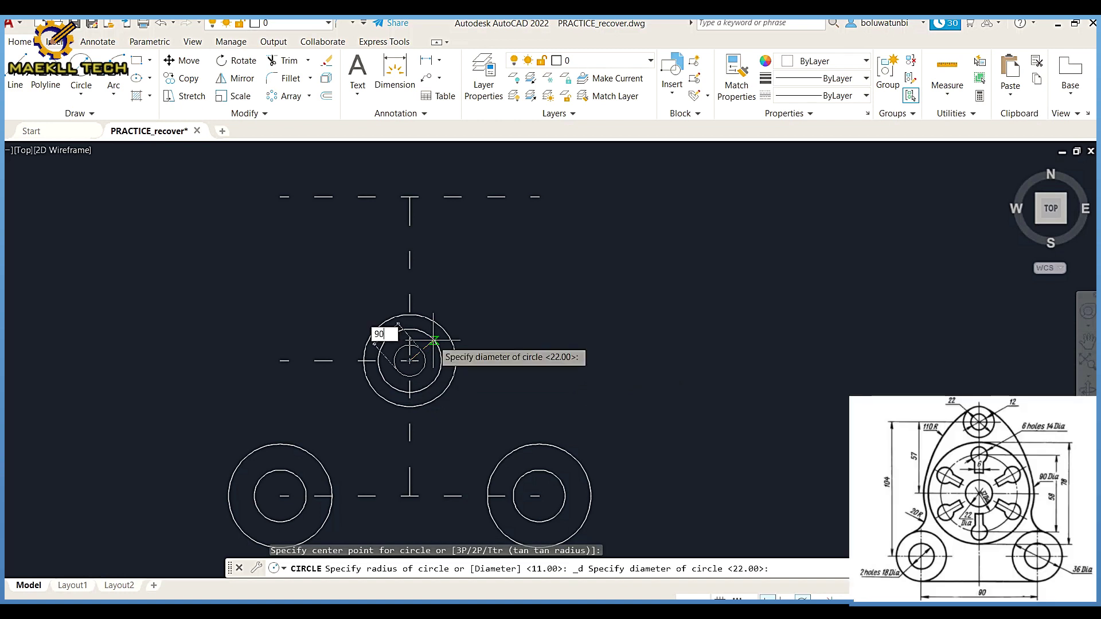
key(Return)
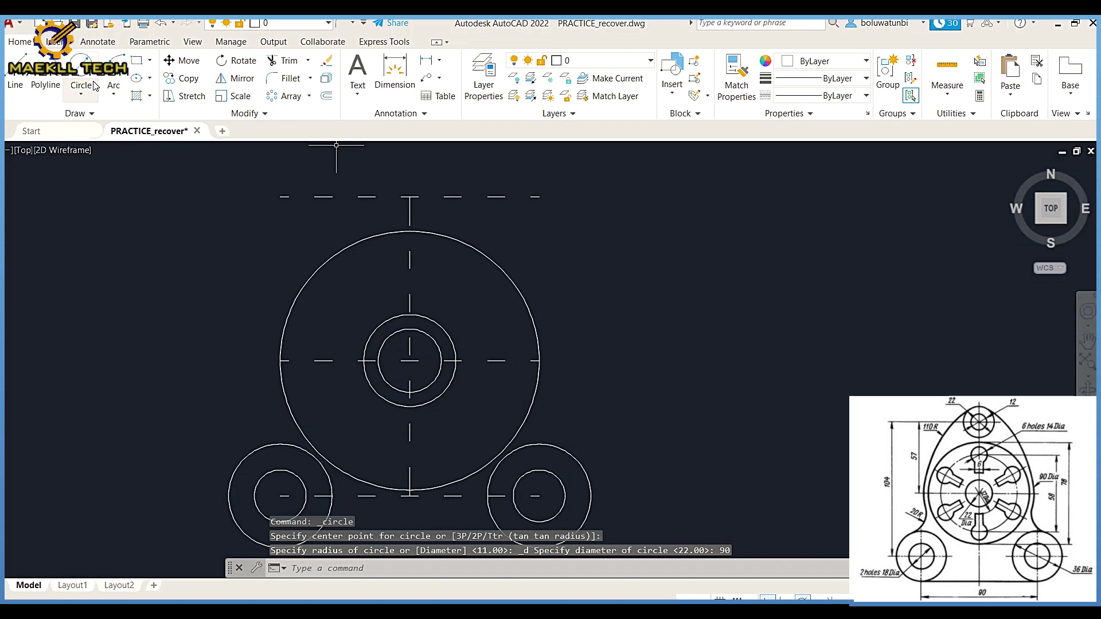
click(92, 85)
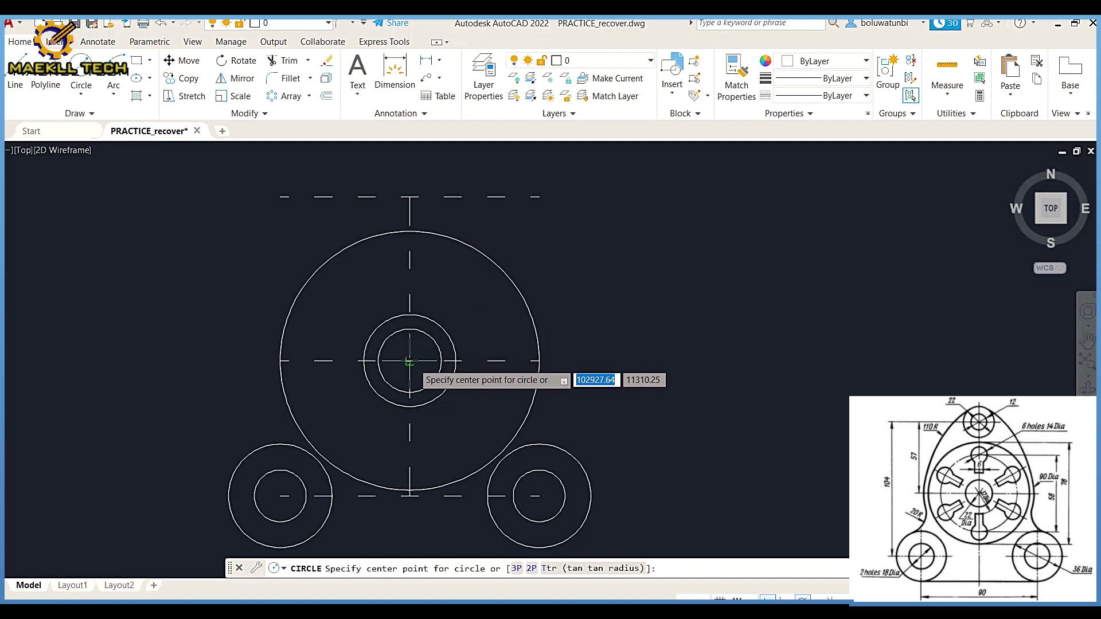
click(409, 361)
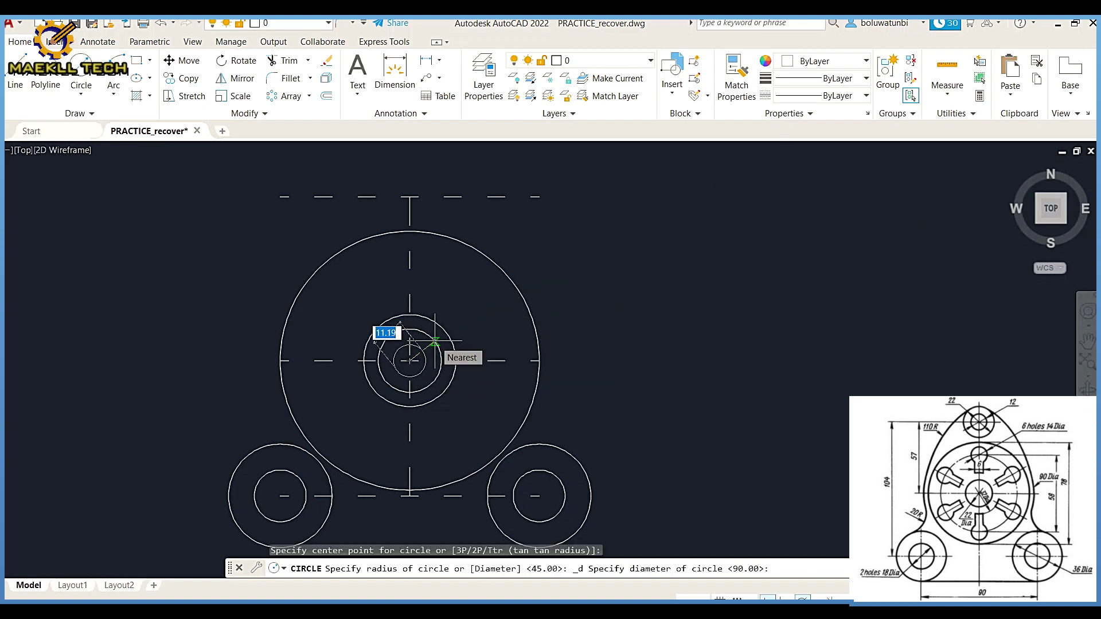
text(78)
key(Return)
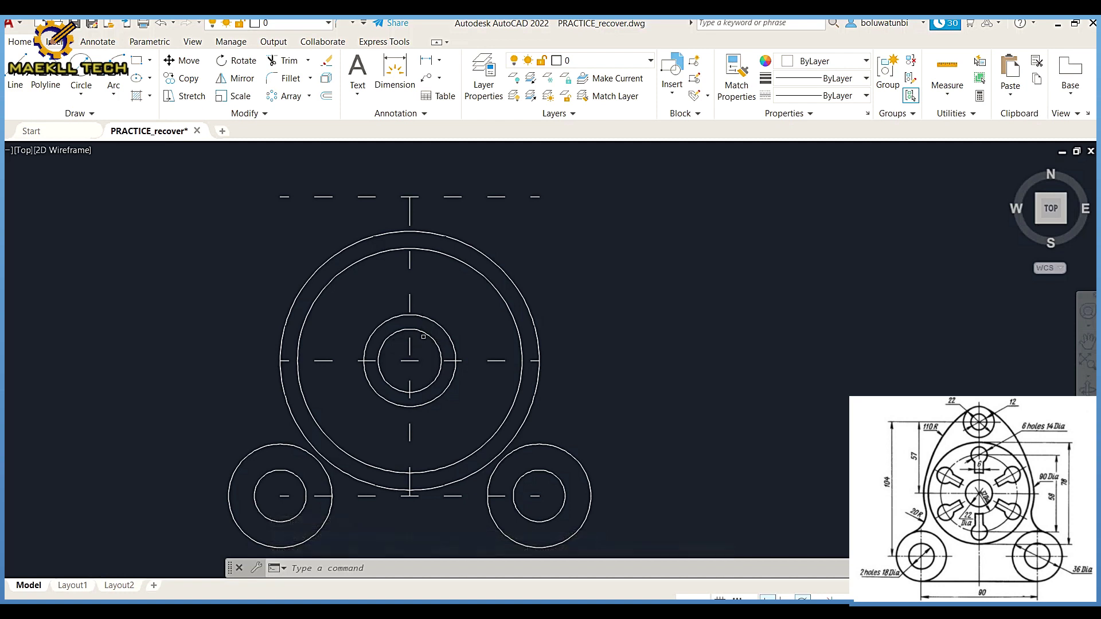
Add a 58 diameter circle on the common centre point
click(80, 65)
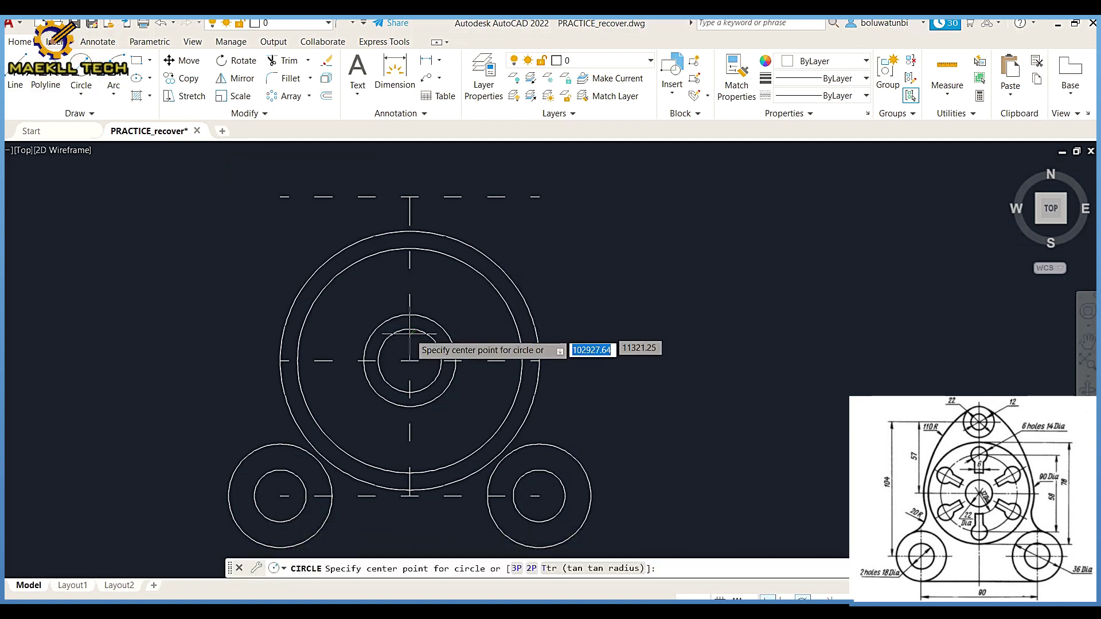
click(409, 358)
text(d)
key(Return)
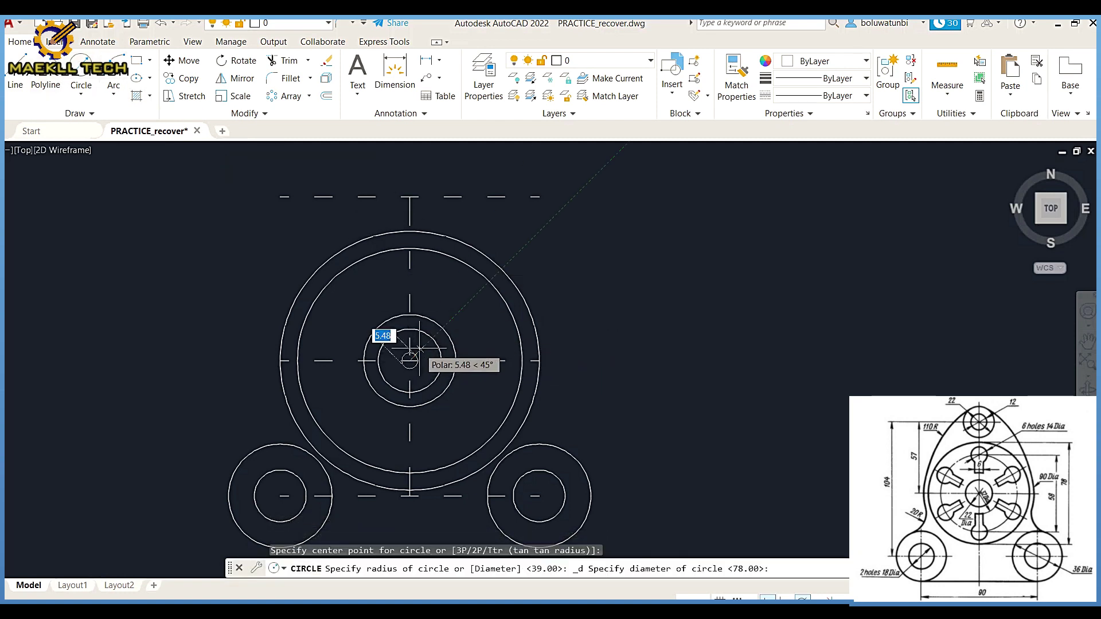
text(58)
key(Return)
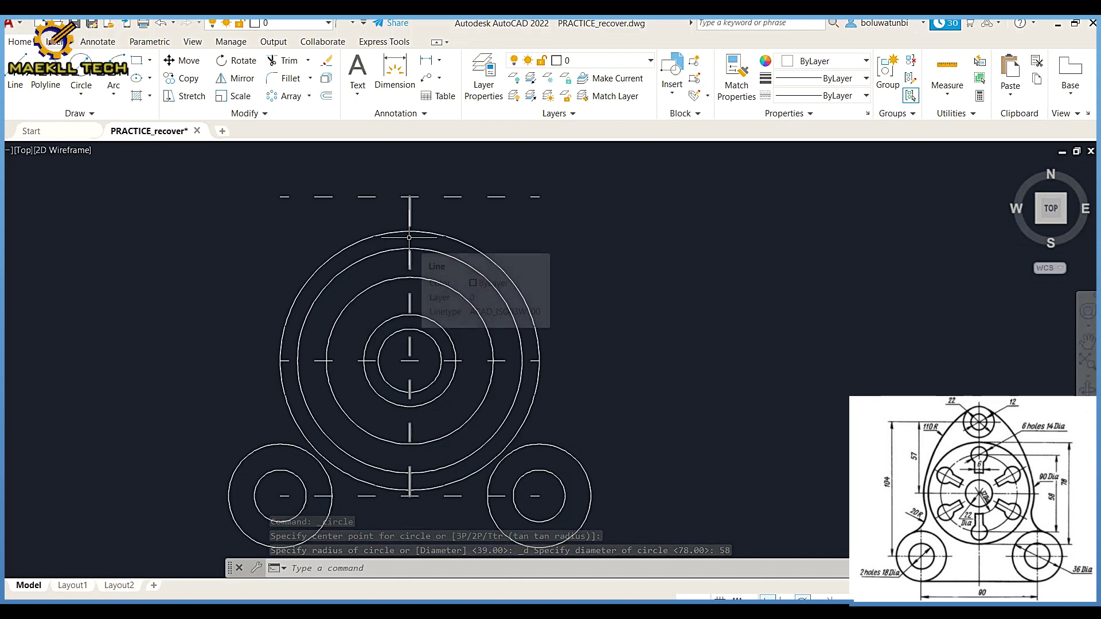
Draw a 14 diameter hole at the top quadrant of the 58 circle
key(Return)
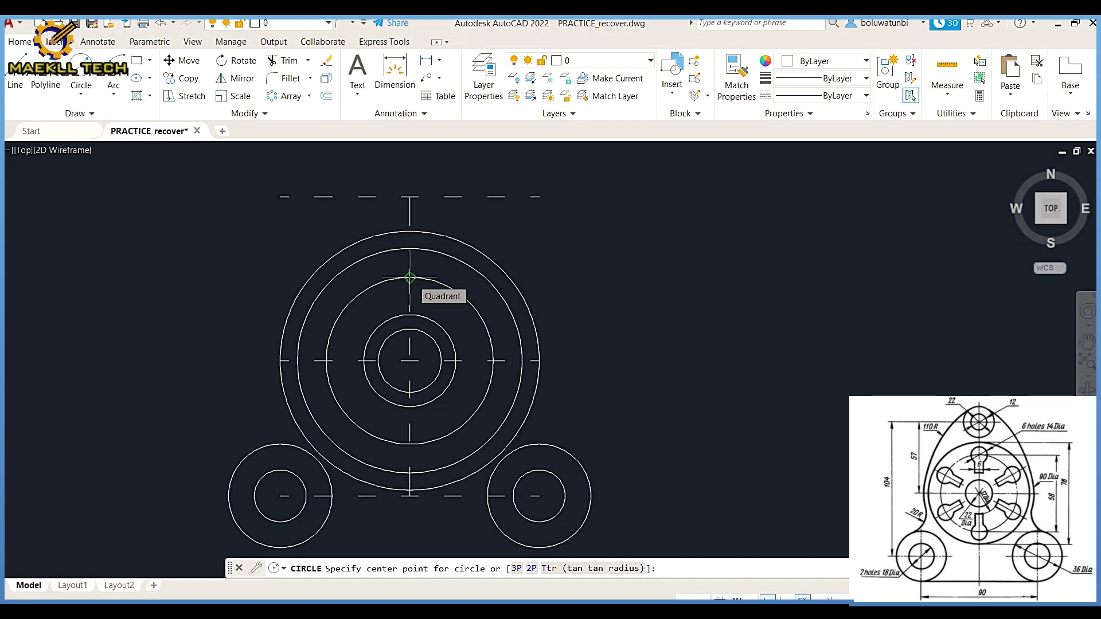
click(410, 277)
text(d)
key(Return)
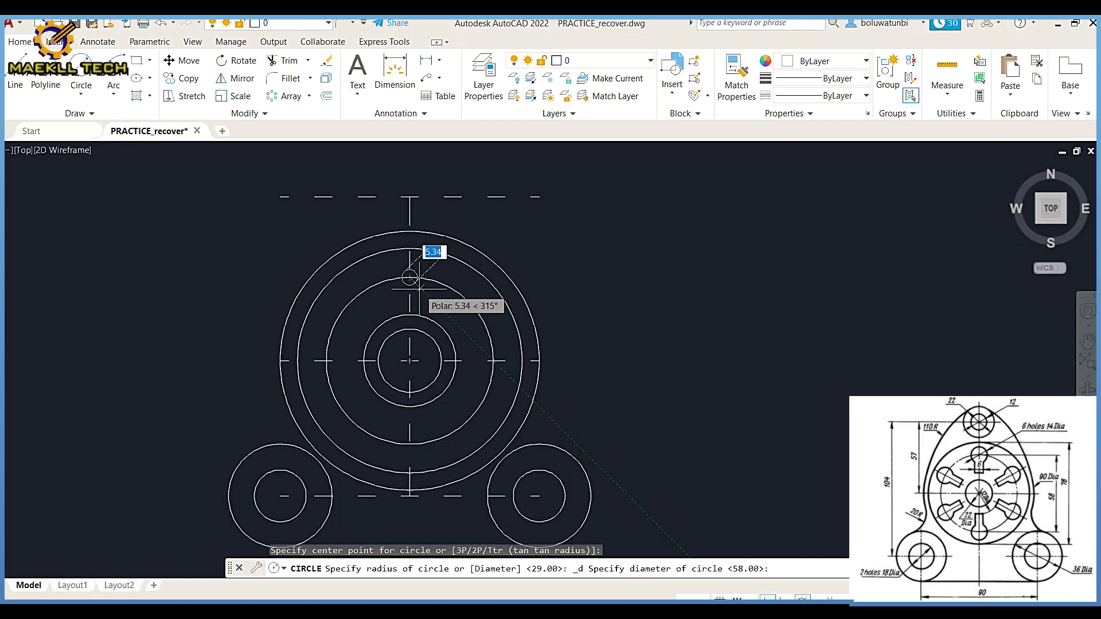
text(14)
key(Return)
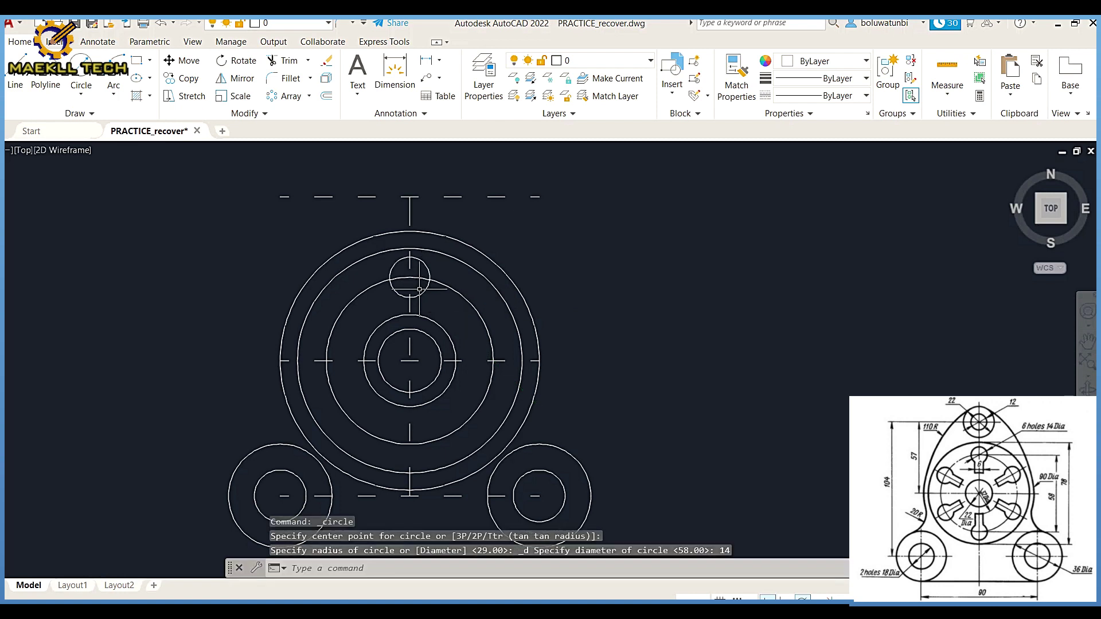
Set the vertical centerline's linetype to ByLayer so it is solid
click(410, 301)
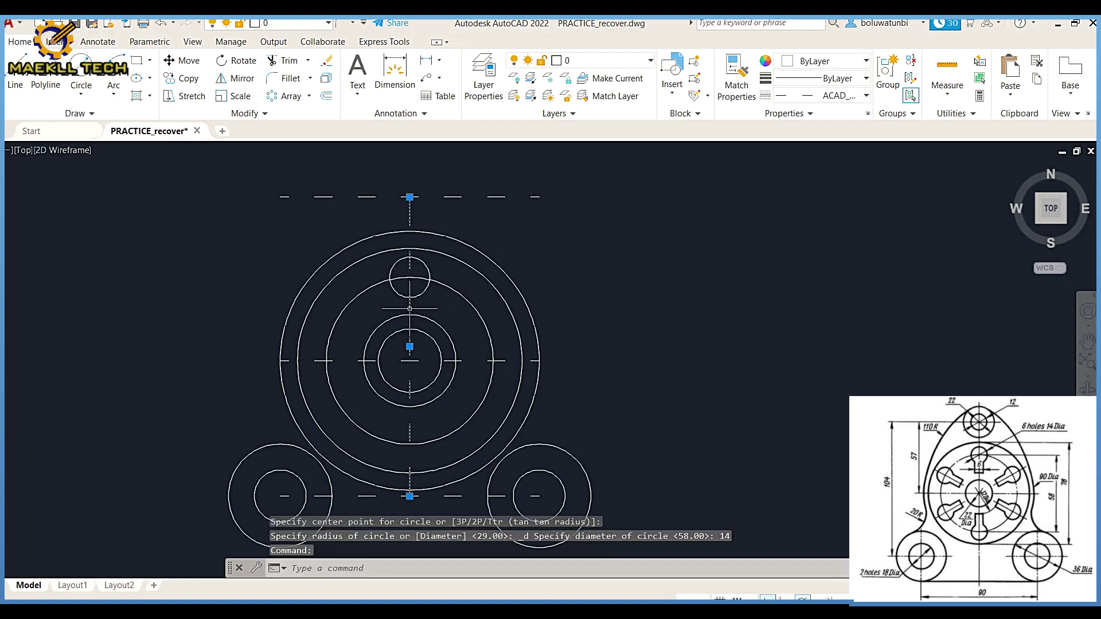
click(852, 97)
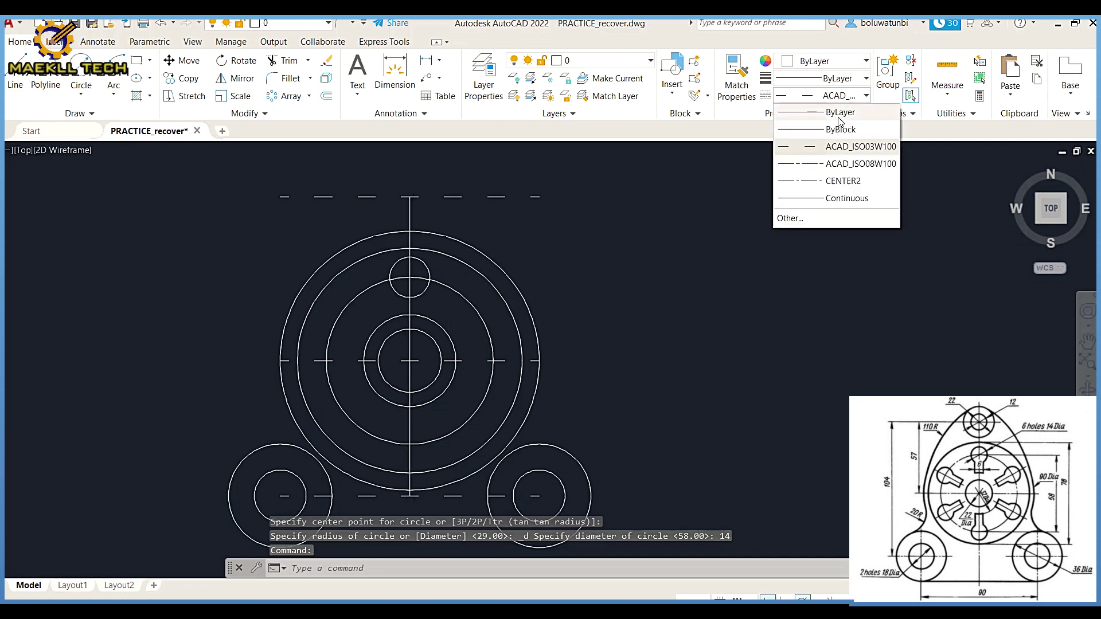
click(839, 113)
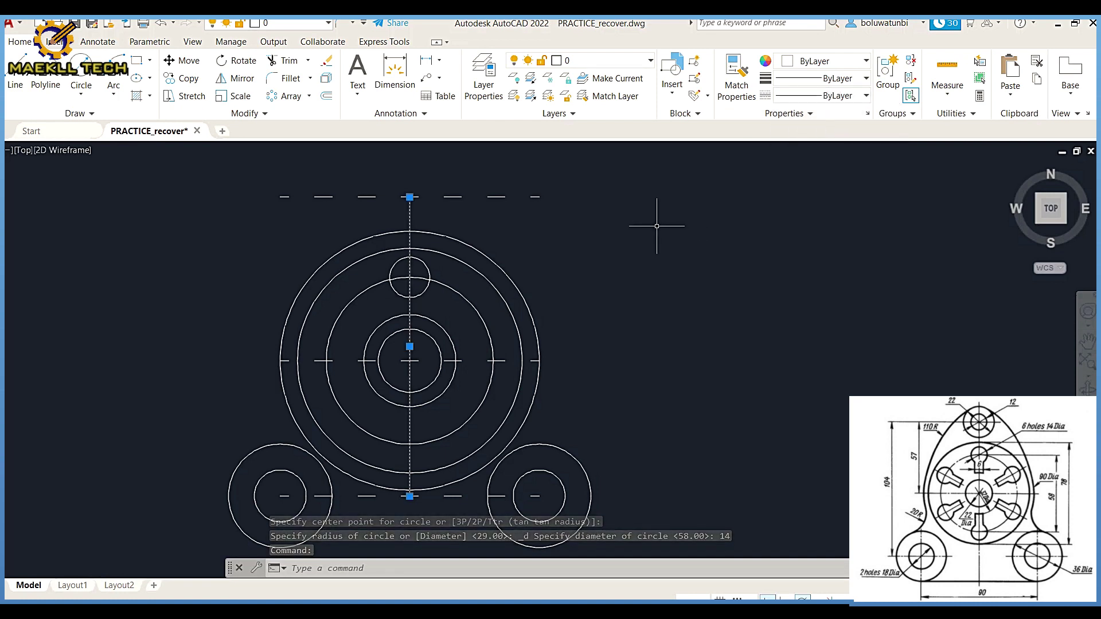
key(Escape)
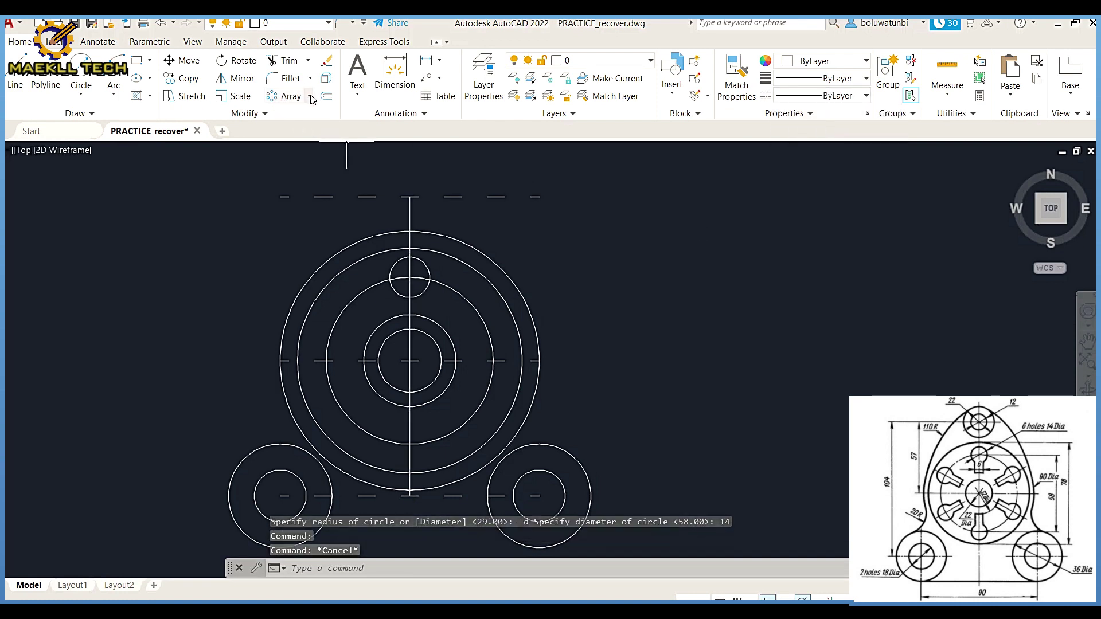
Offset the vertical line 3 units to each side
click(325, 97)
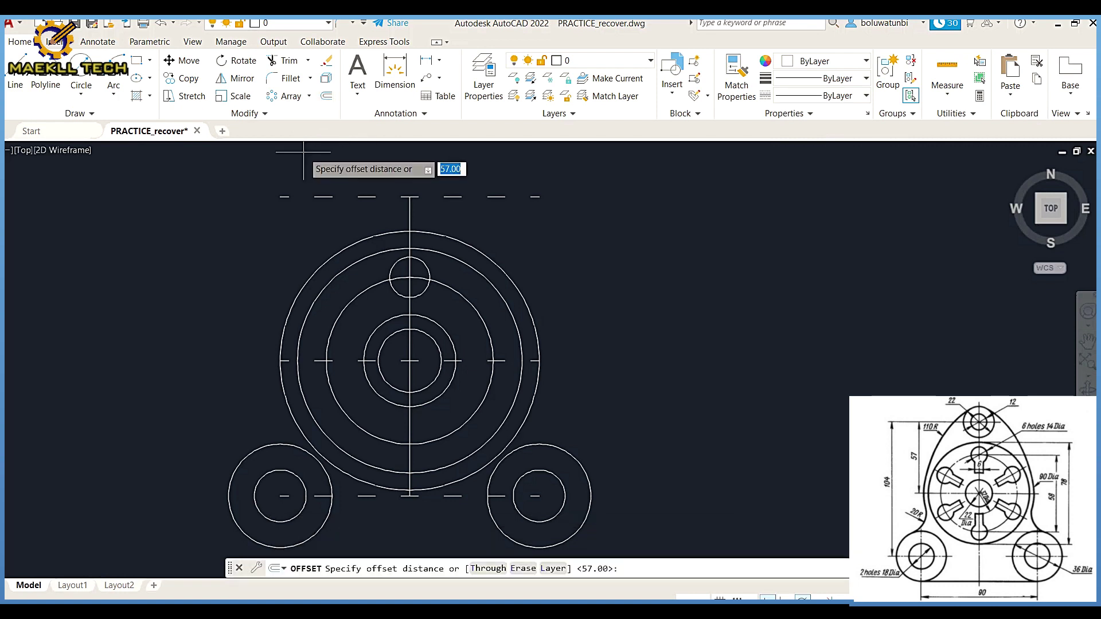
text(3)
key(Return)
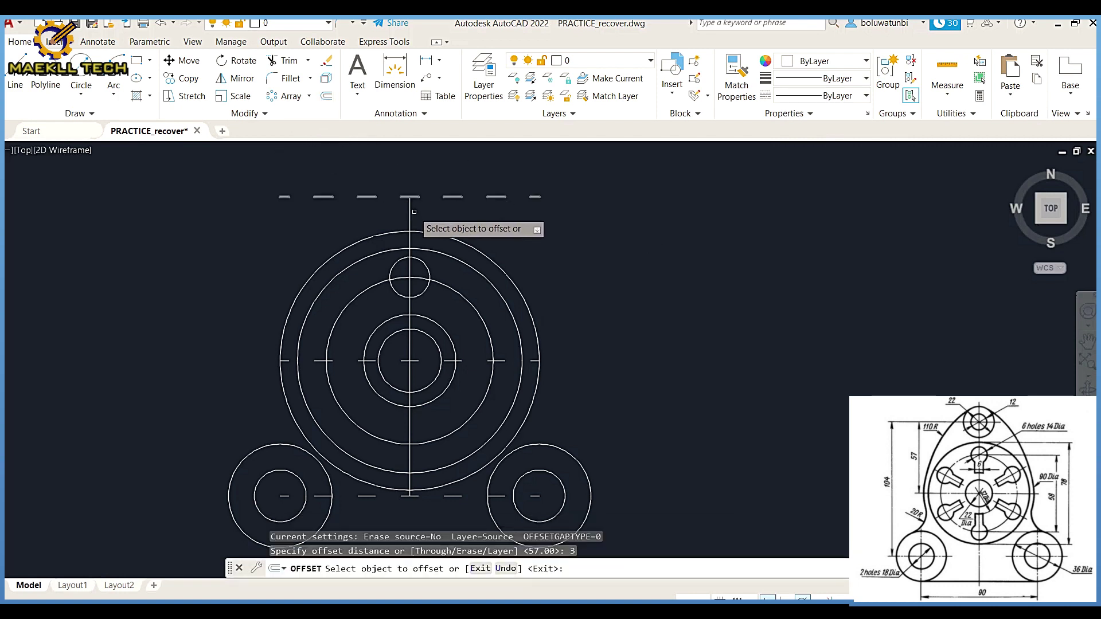
click(411, 213)
click(406, 219)
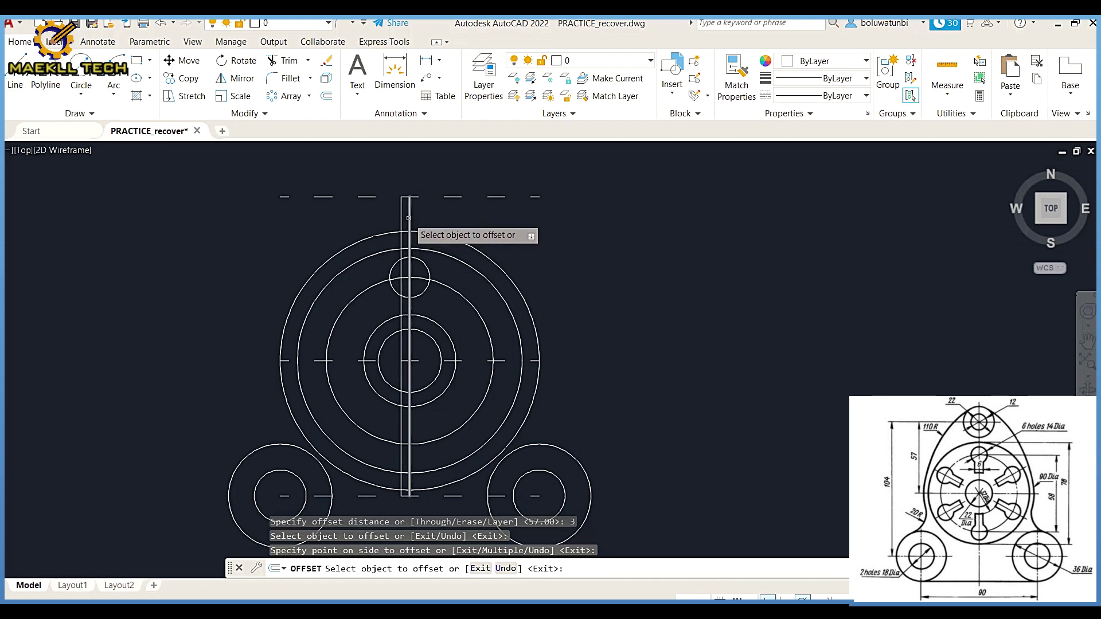
click(476, 218)
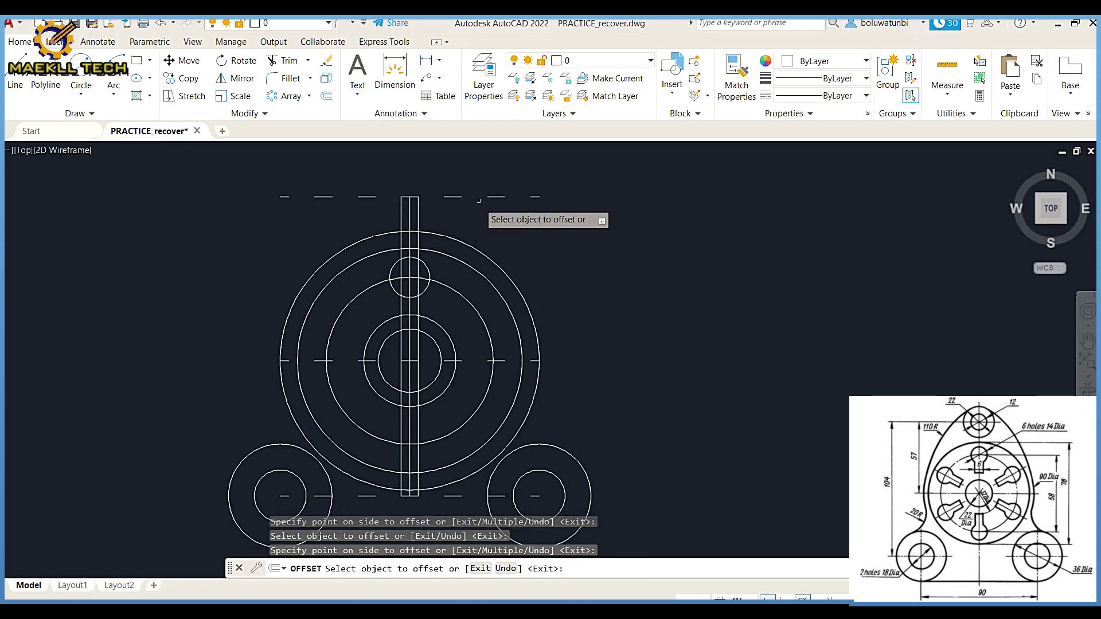
Trim the circle arc between the slot lines and delete the extra offset lines
click(282, 63)
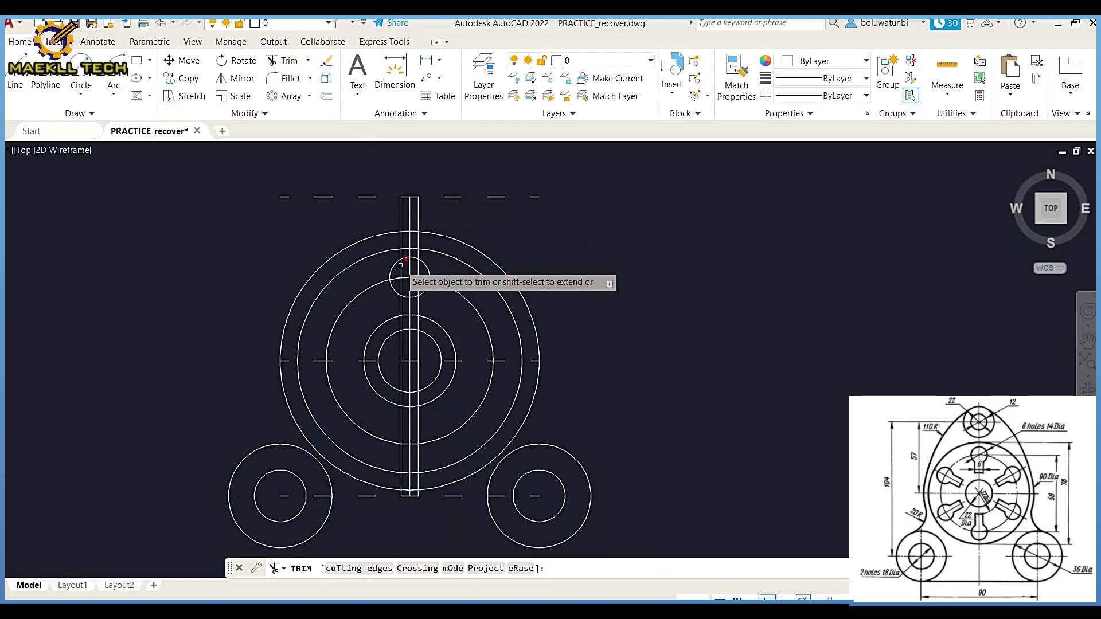
click(408, 316)
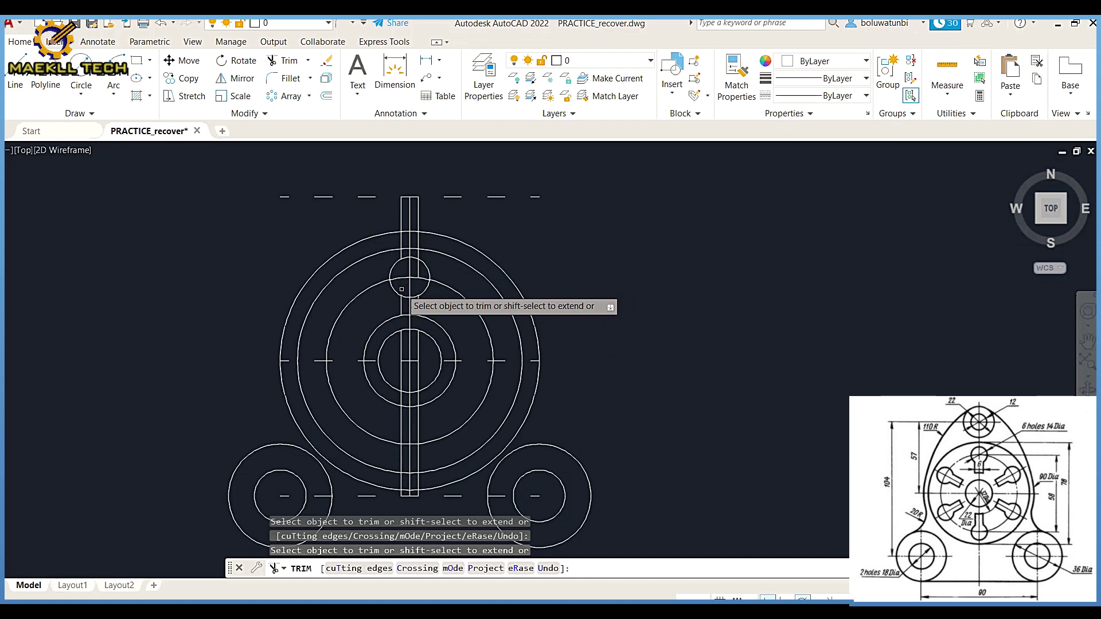
key(Escape)
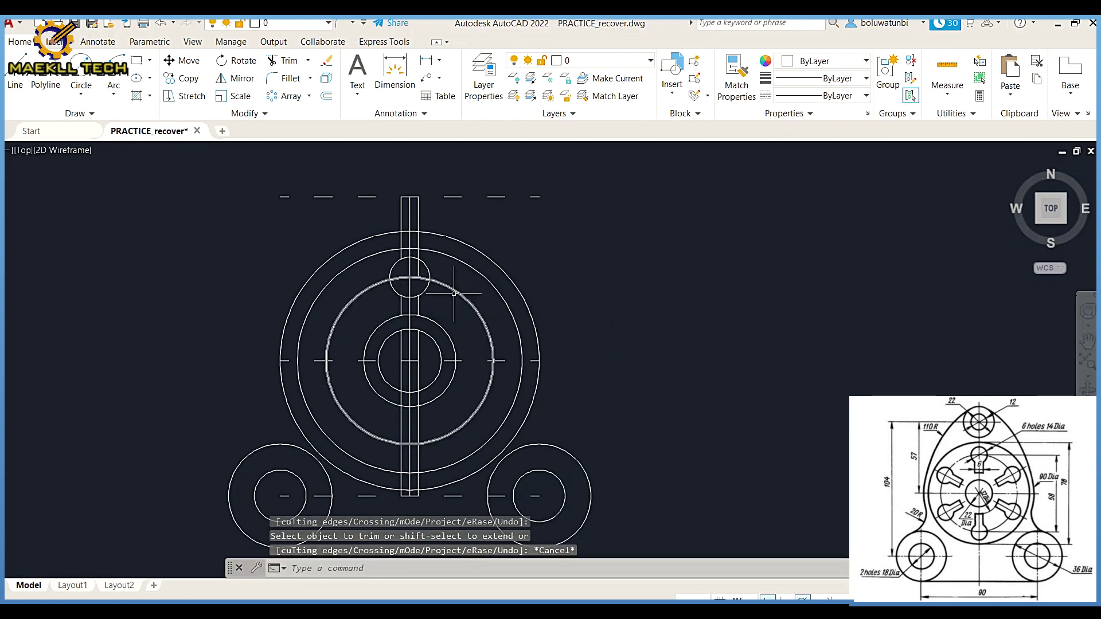
click(420, 250)
click(404, 233)
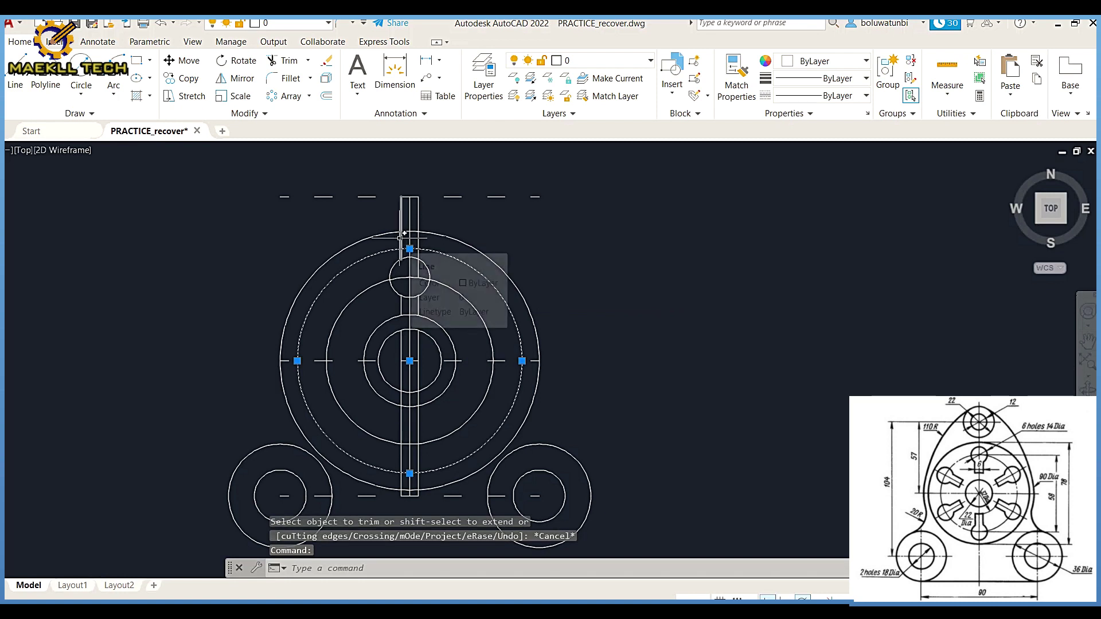
key(Escape)
click(400, 230)
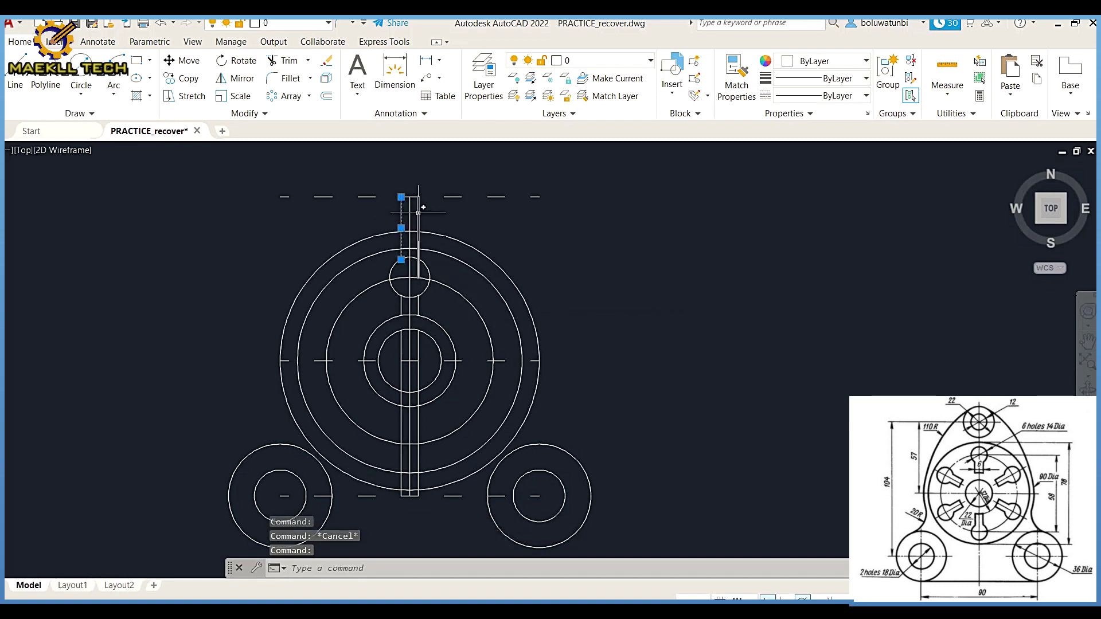
click(417, 348)
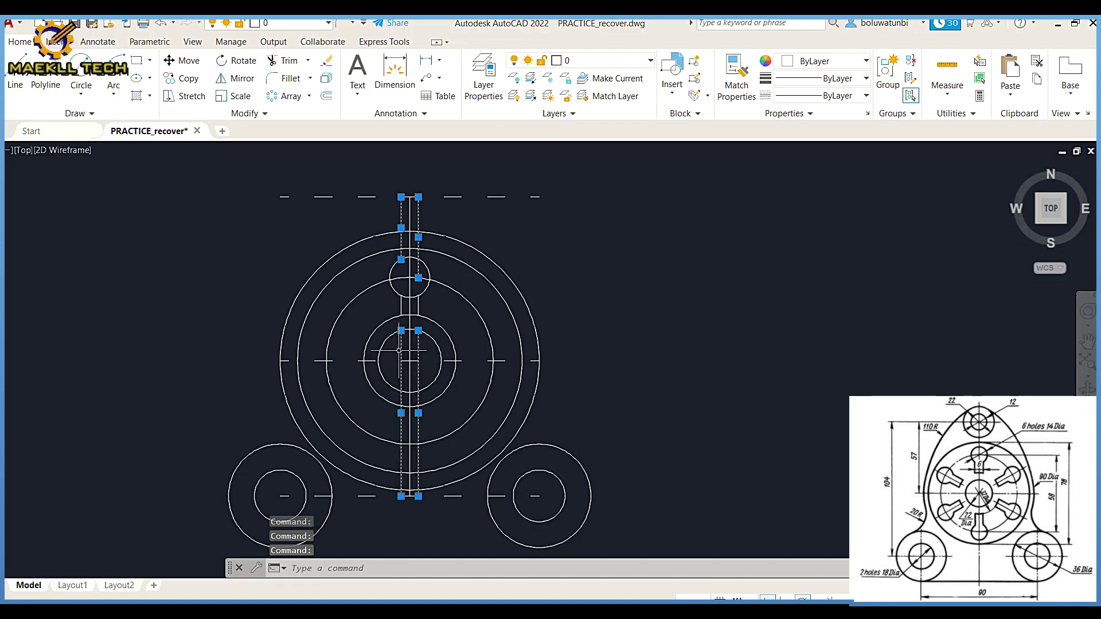
key(Delete)
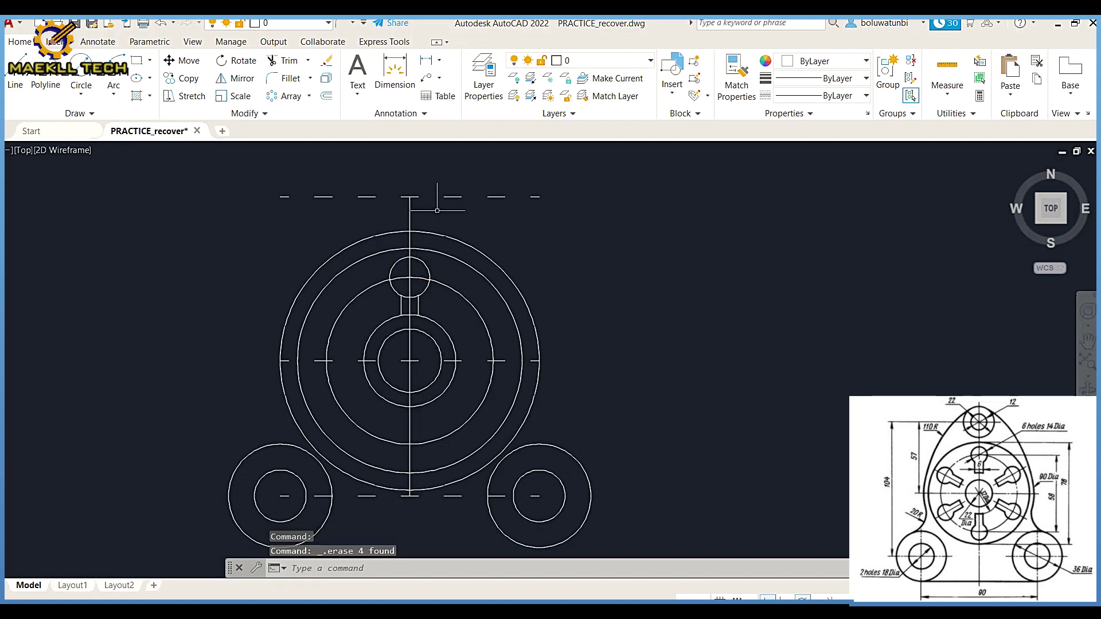
Match the vertical centerline to the top centerline's dashed linetype
click(737, 81)
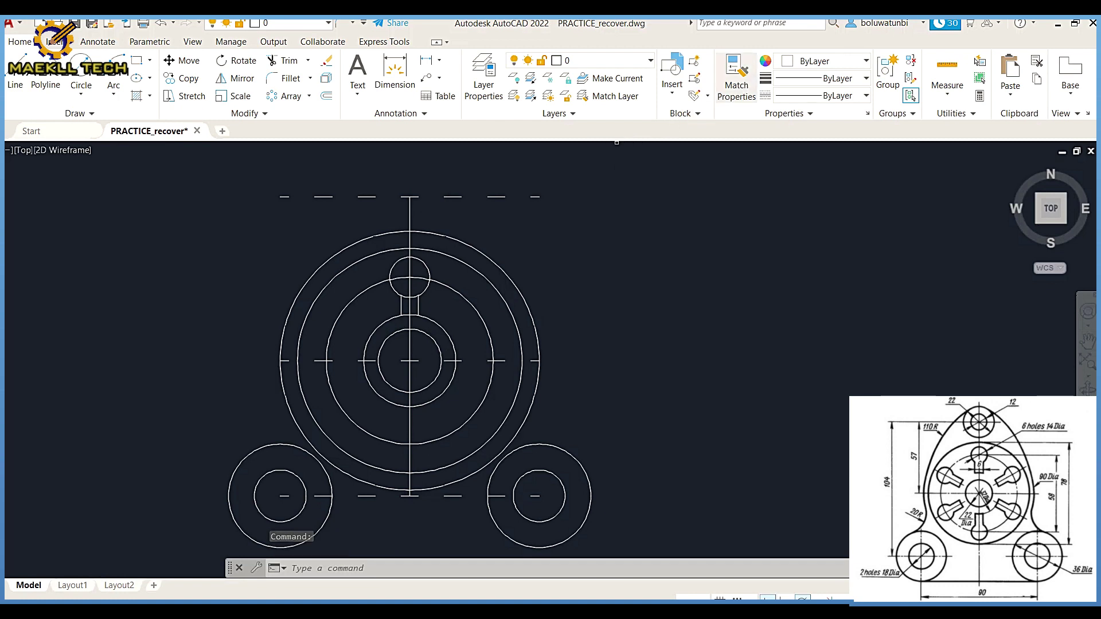
click(496, 197)
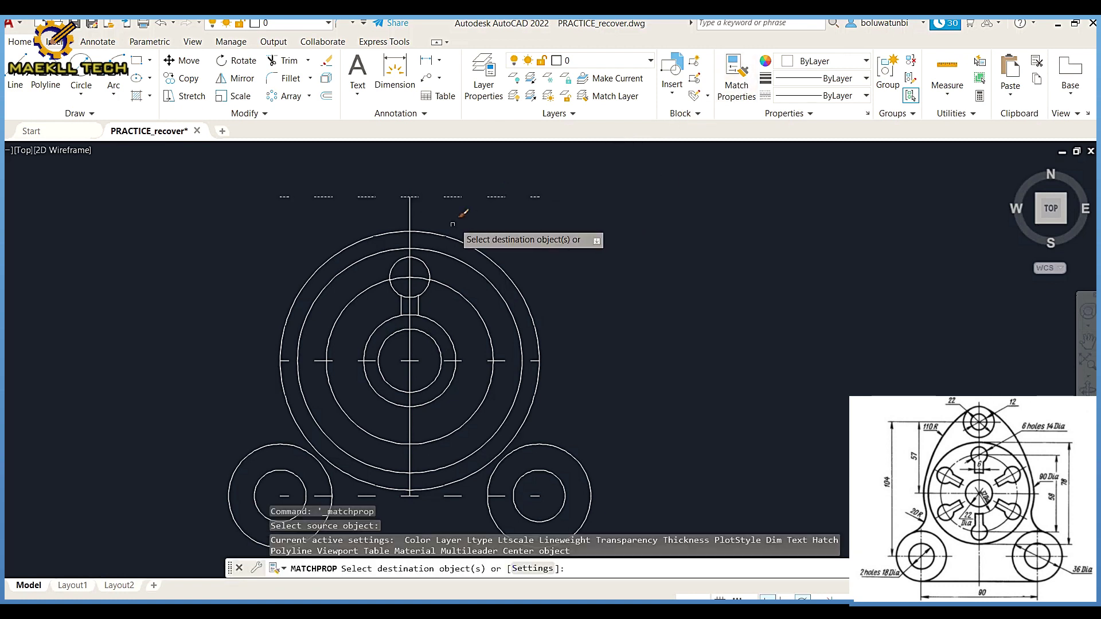
click(410, 223)
key(Escape)
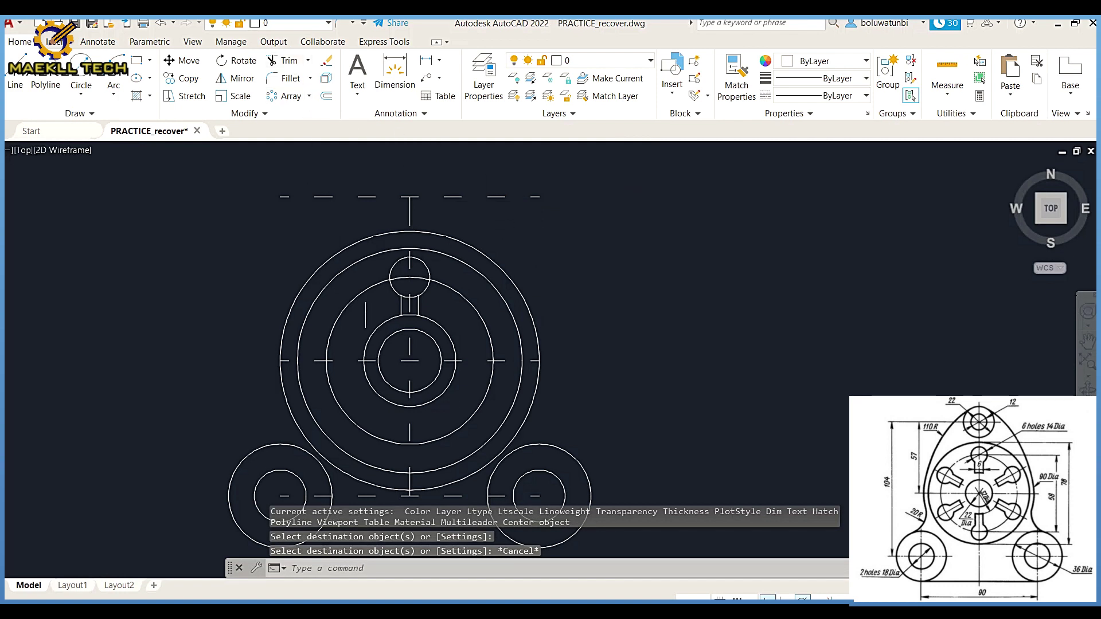
click(281, 60)
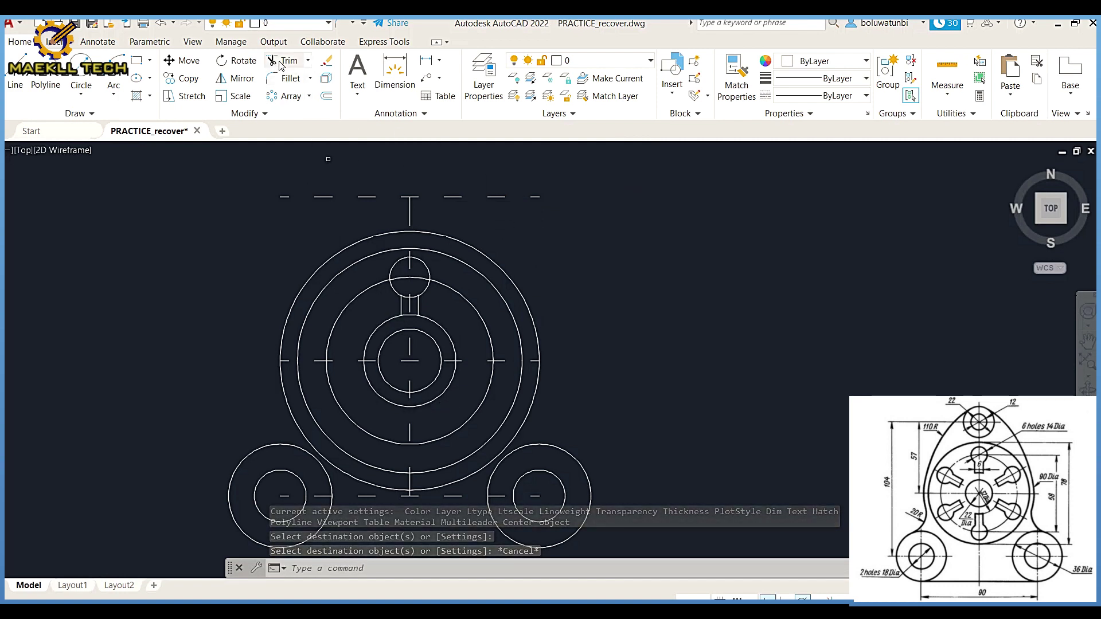
Trim away the four arcs of the inner circle around the centre hole
click(380, 325)
click(457, 351)
click(439, 396)
click(403, 395)
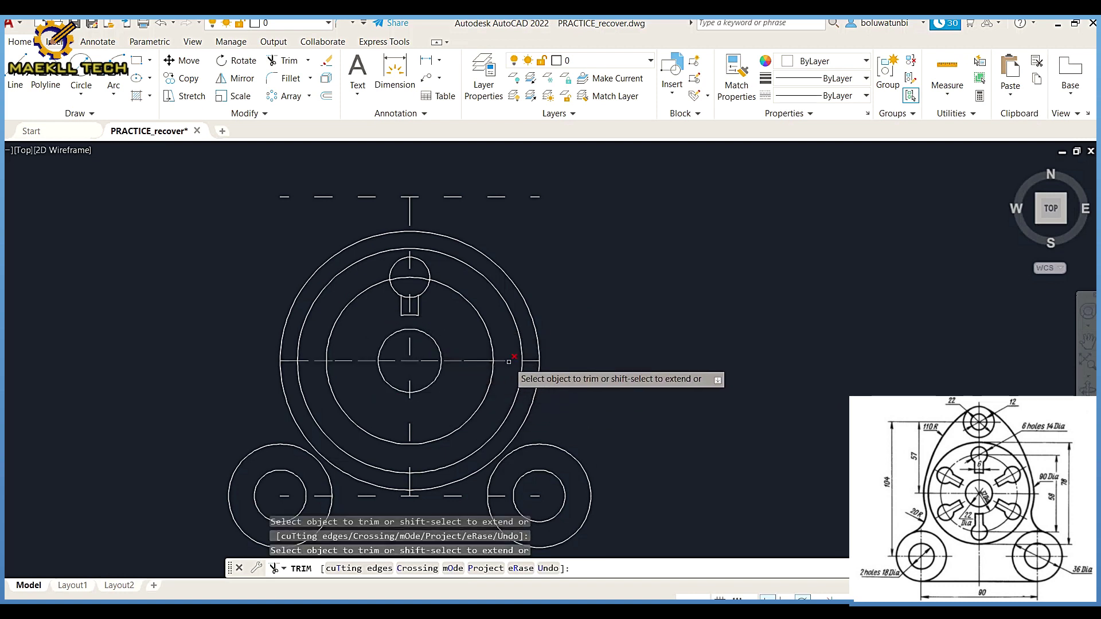
key(Return)
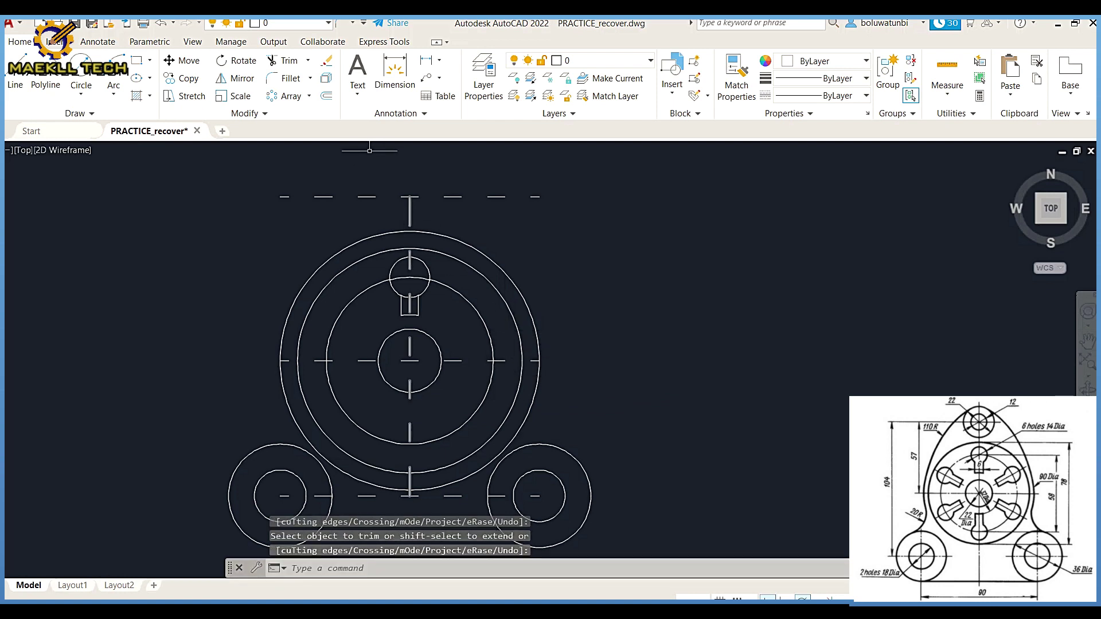
click(304, 103)
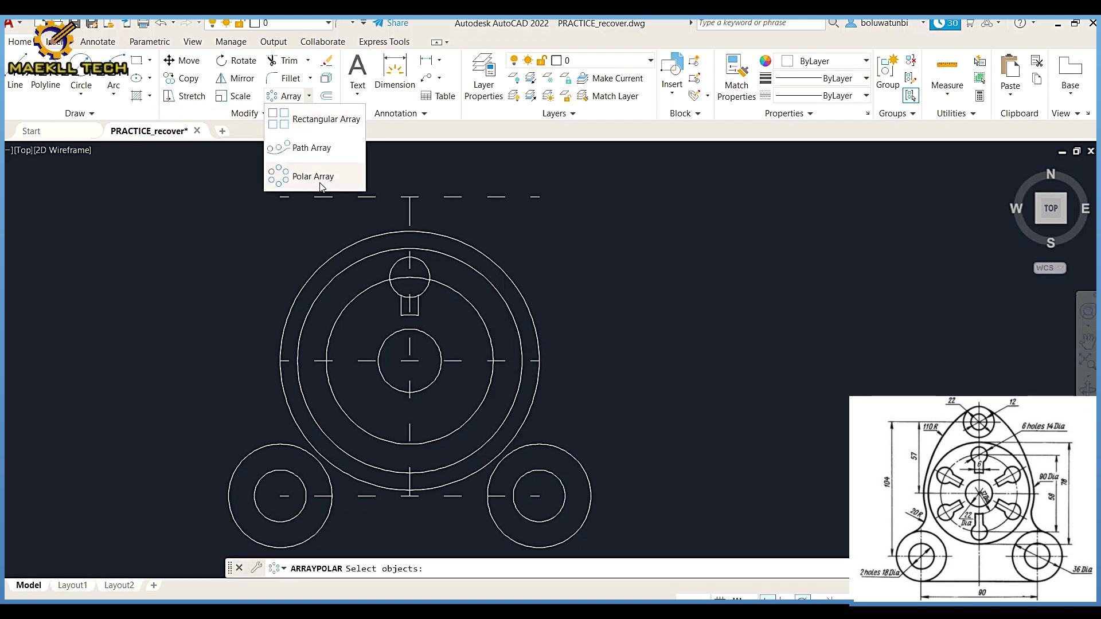
Polar-array the top hole and its keyway into 6 copies around the plate's centre
click(319, 180)
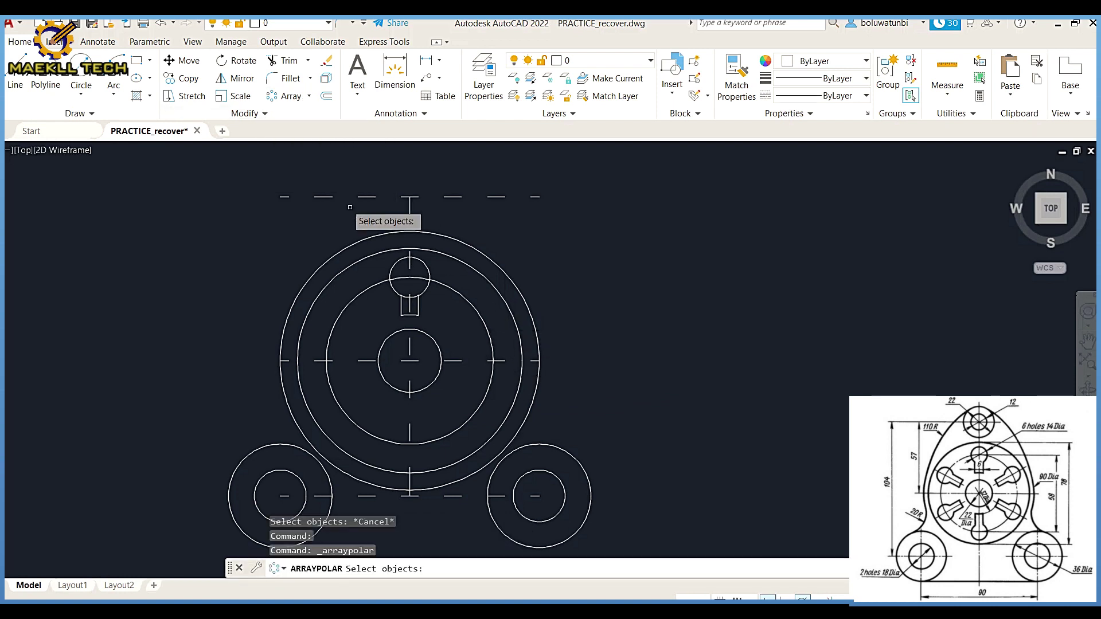
click(420, 261)
click(415, 315)
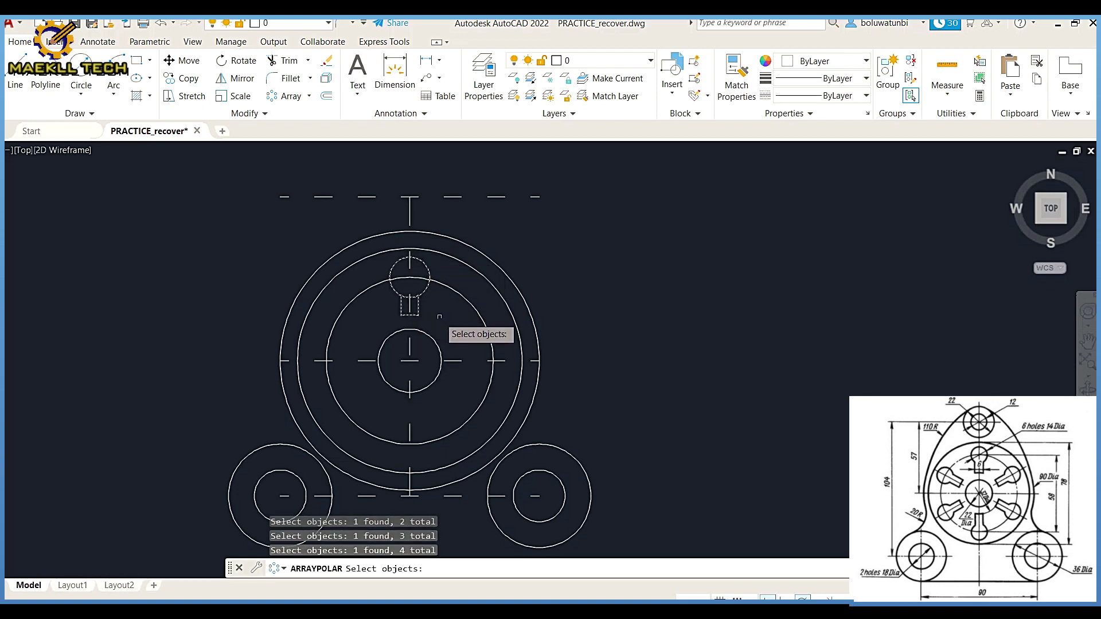
key(Return)
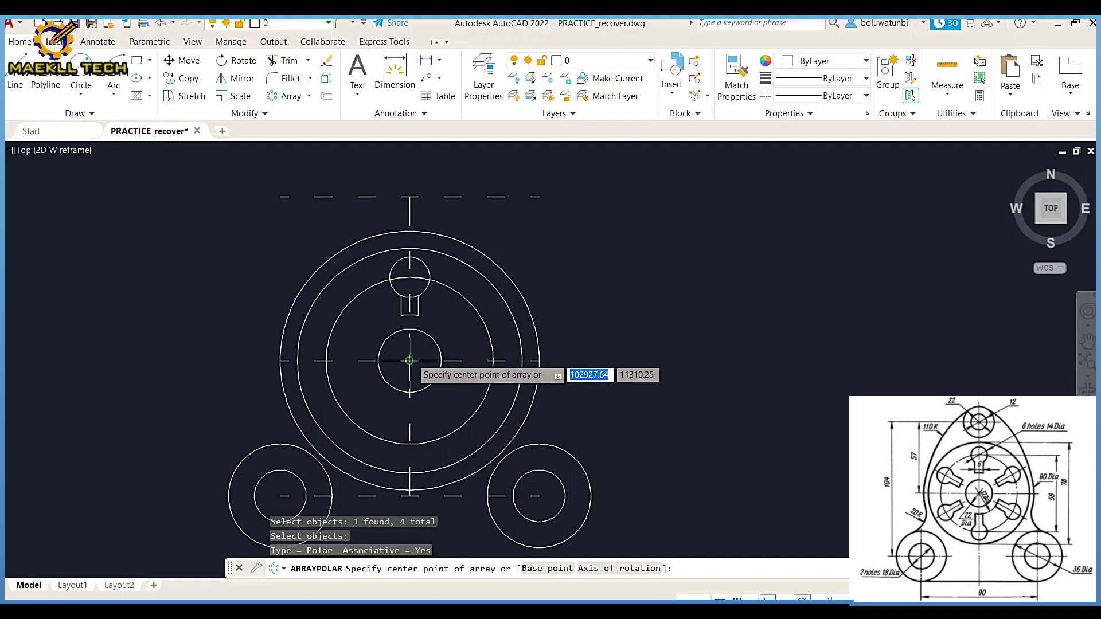
click(410, 361)
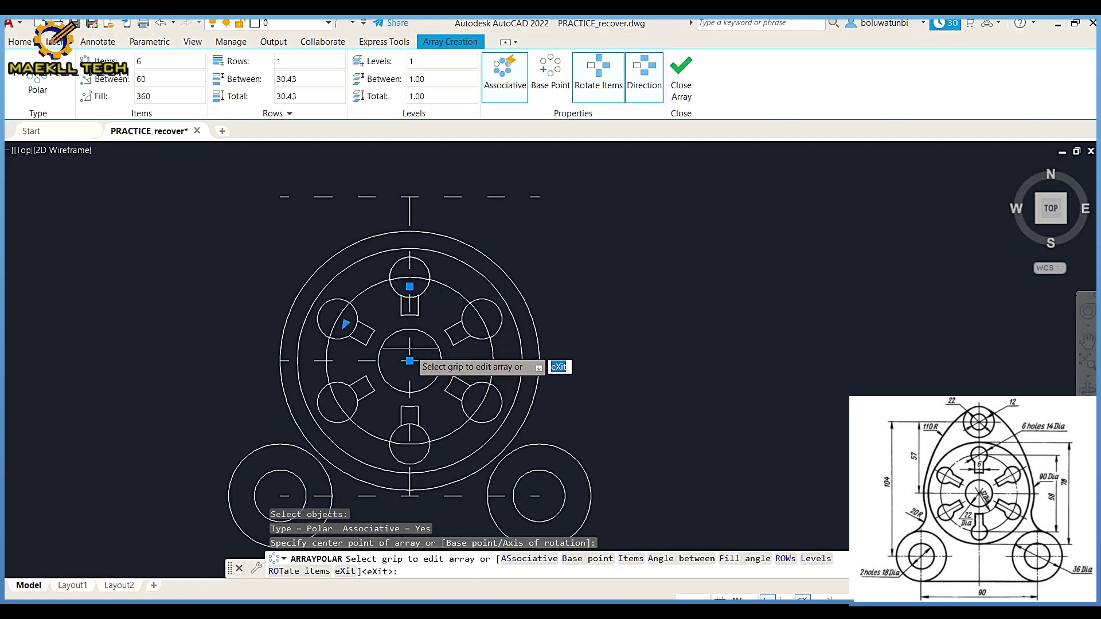
click(683, 81)
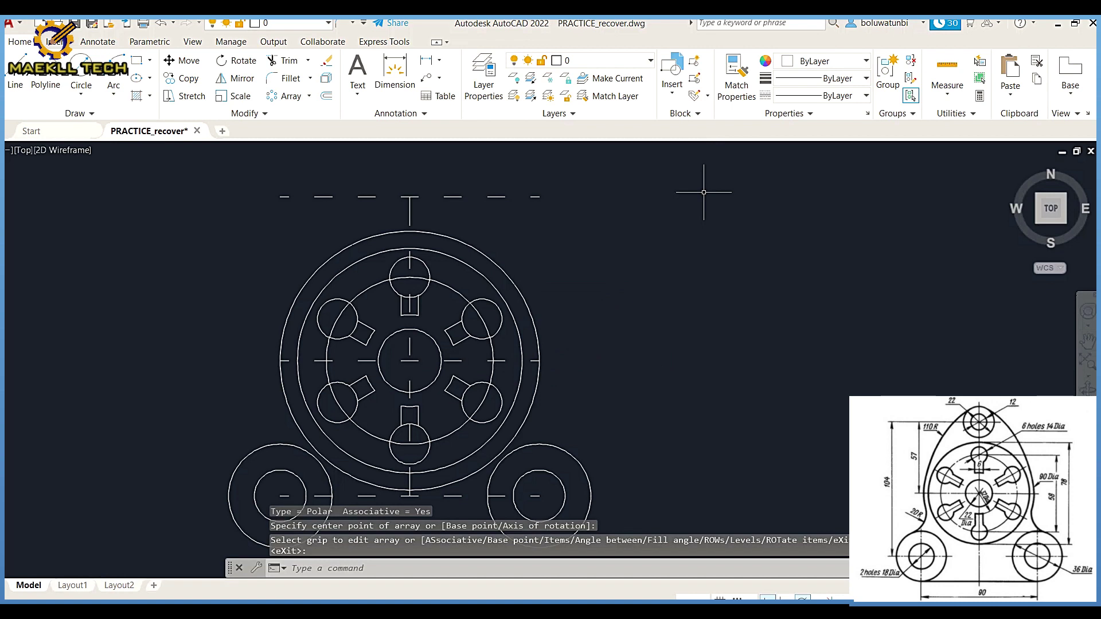
Blend the outer circle into the lower-left boss with an R20 tangent circle trimmed to an arc
click(81, 95)
click(117, 241)
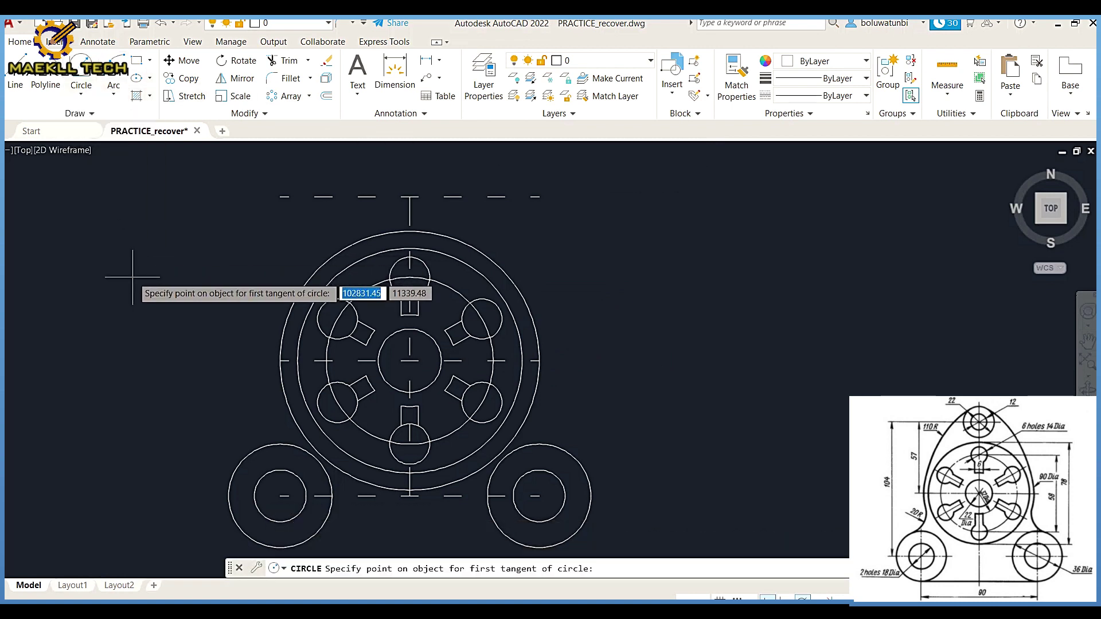
click(281, 390)
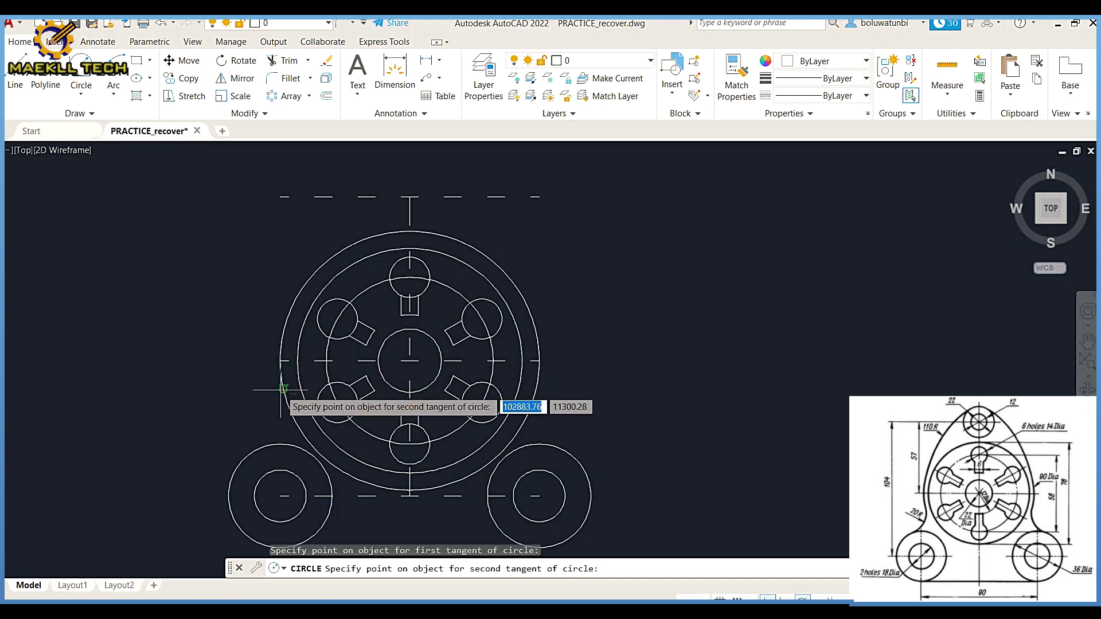
click(268, 445)
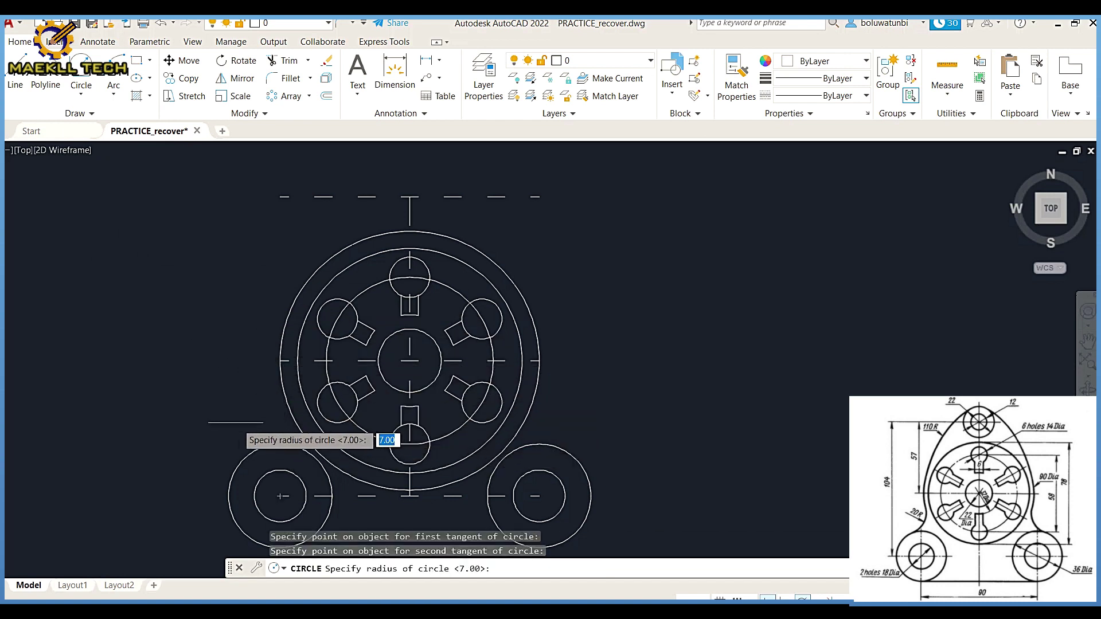
text(20)
key(Return)
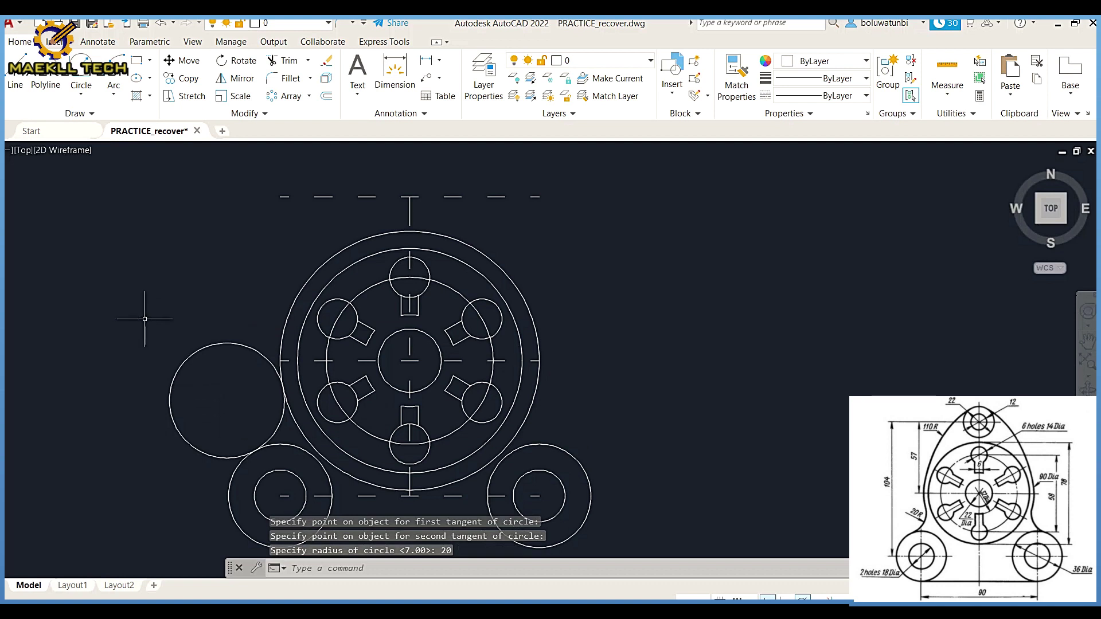
key(Escape)
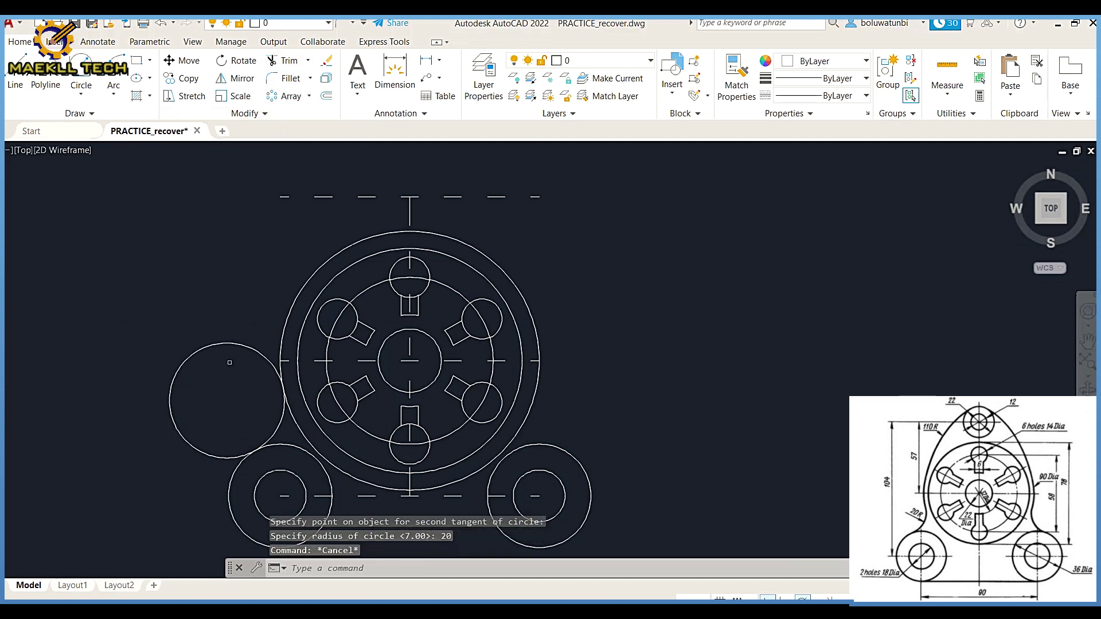
click(285, 61)
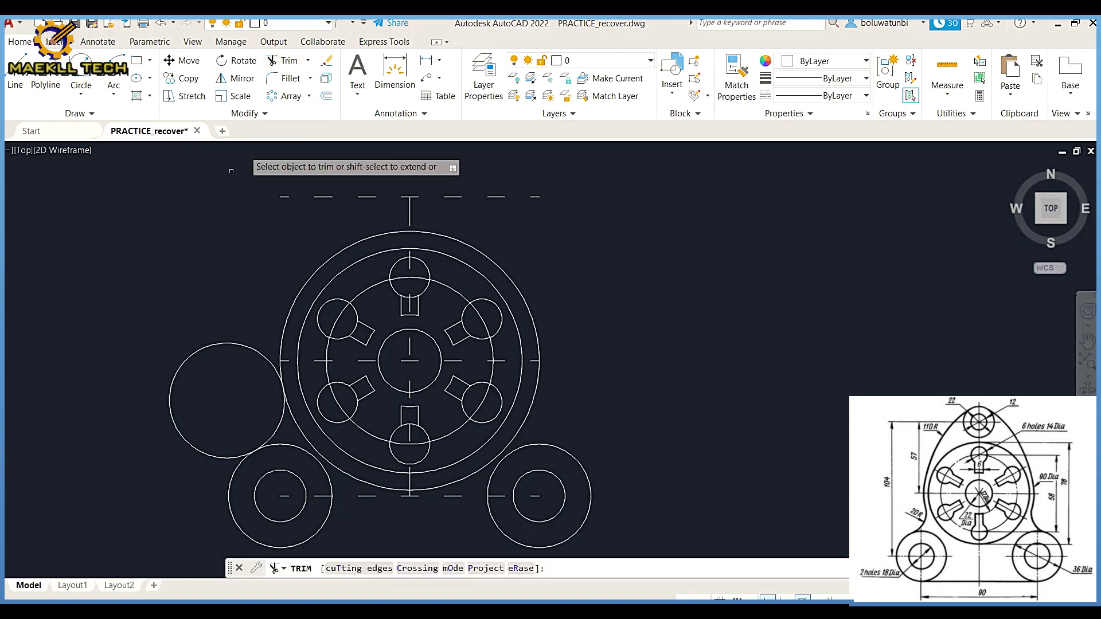
click(182, 366)
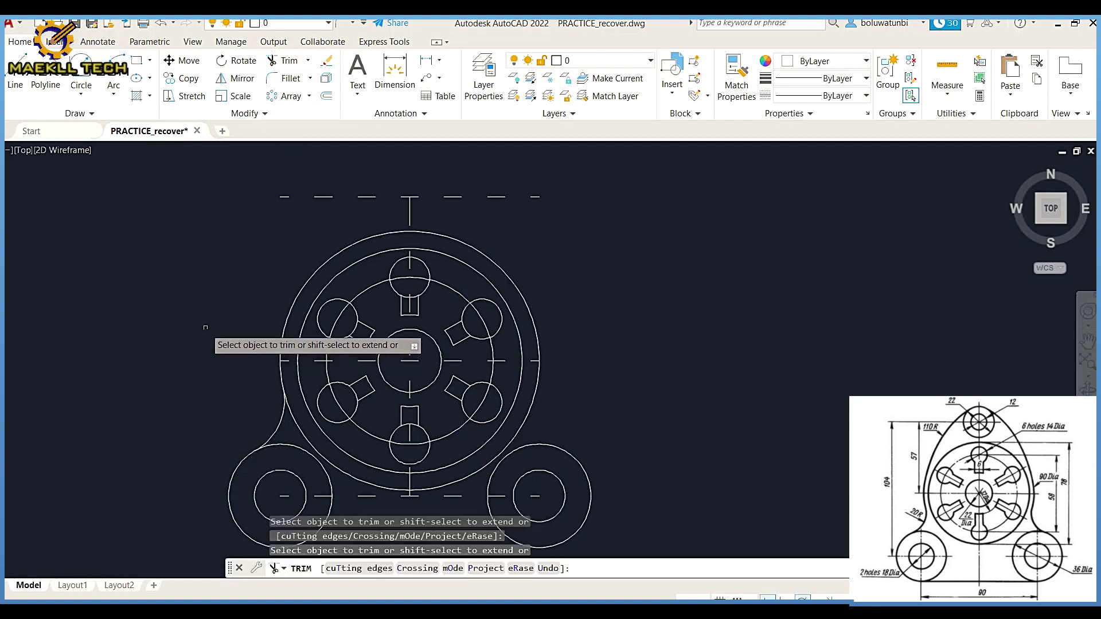
key(Escape)
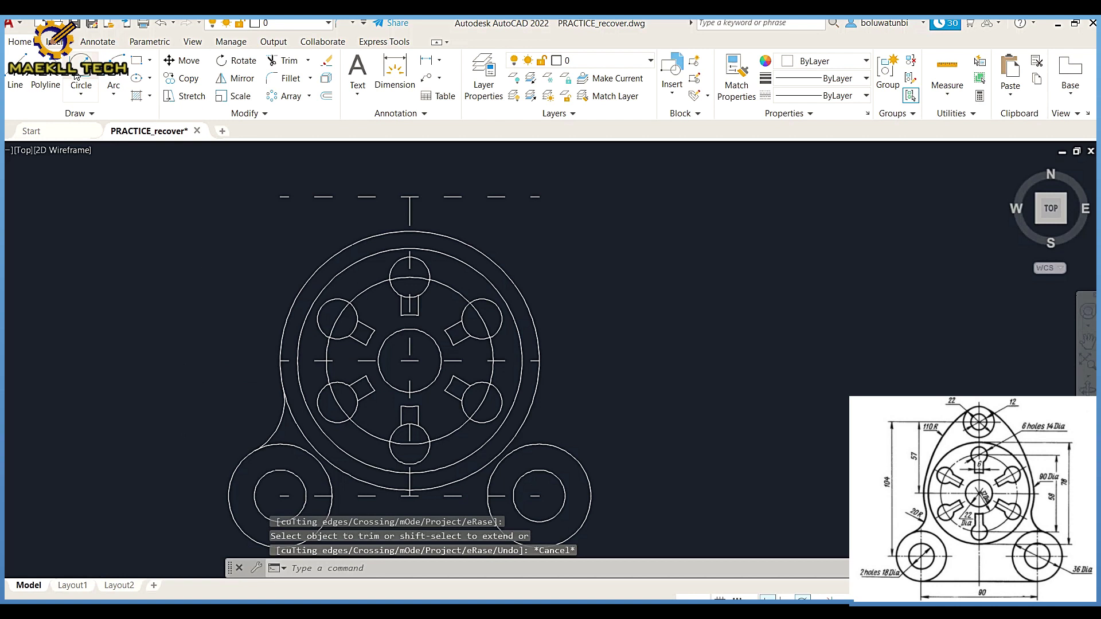
Add the matching R20 tangent arc between the outer circle and the lower-right boss
click(76, 74)
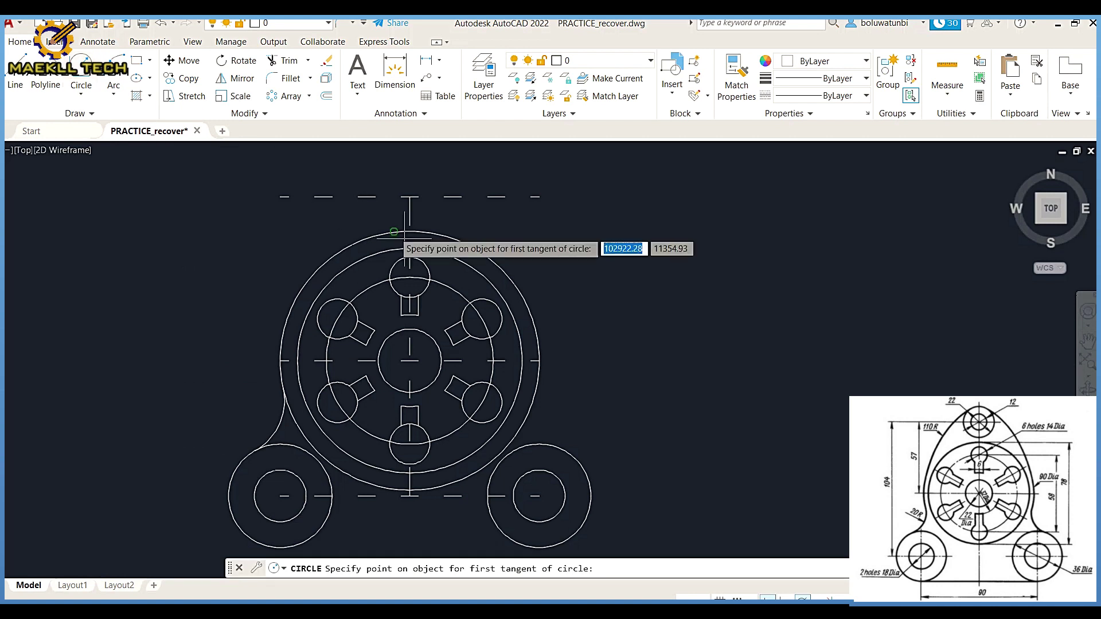
click(534, 394)
click(539, 445)
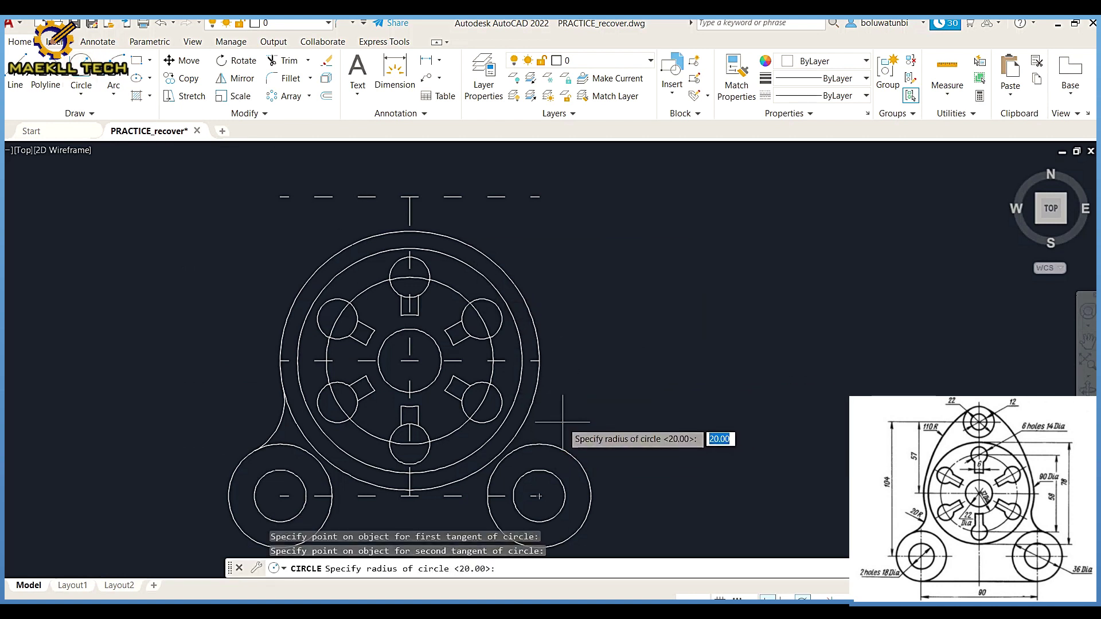
text(20)
key(Return)
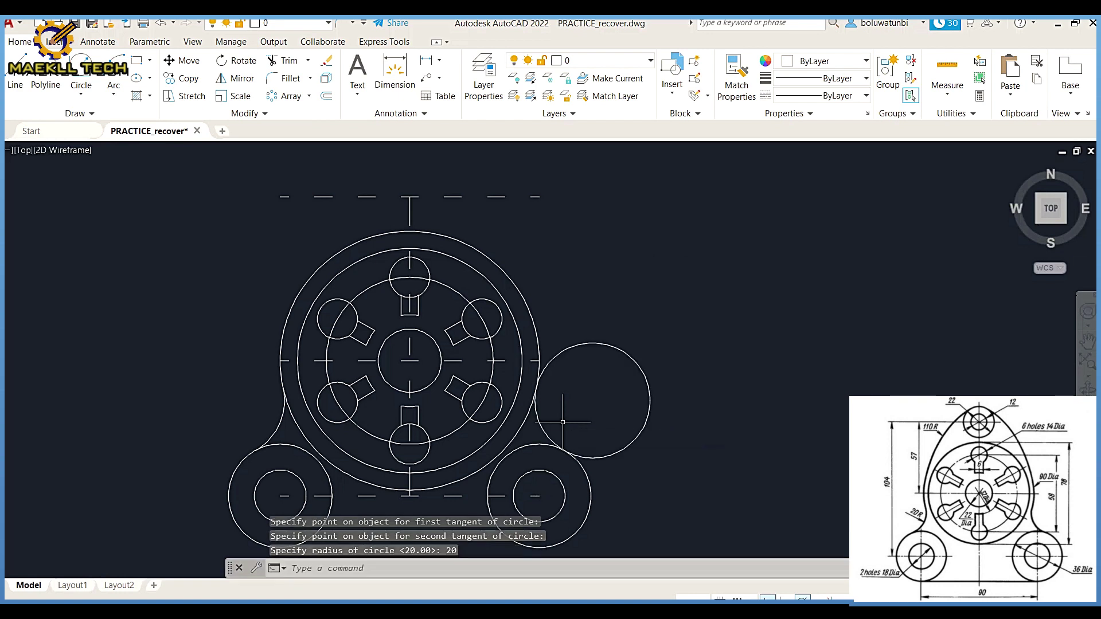
click(285, 62)
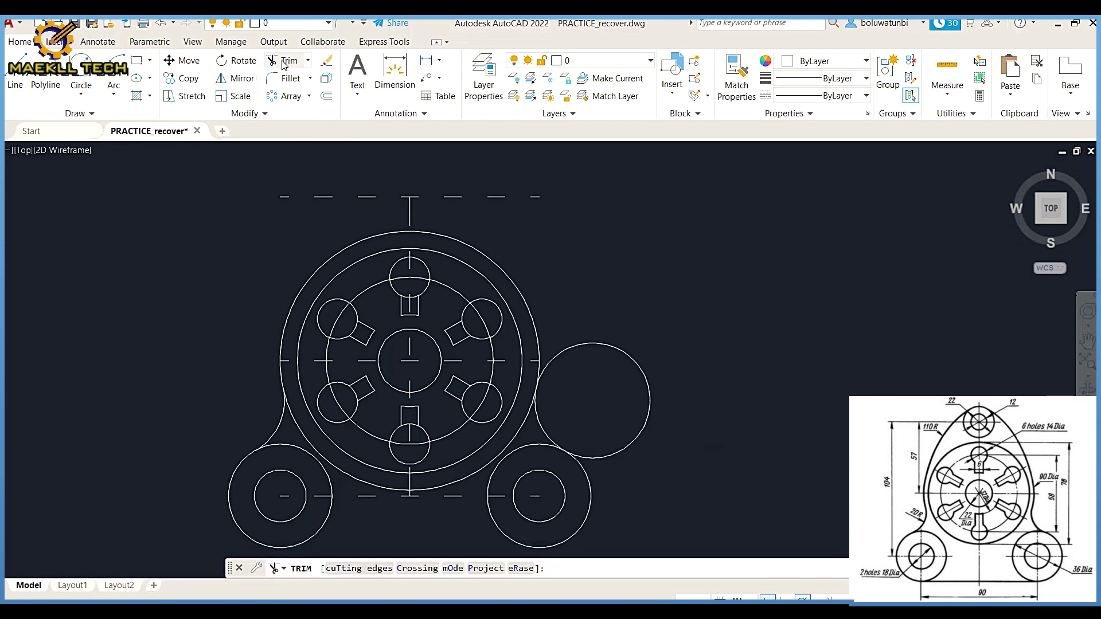
click(651, 379)
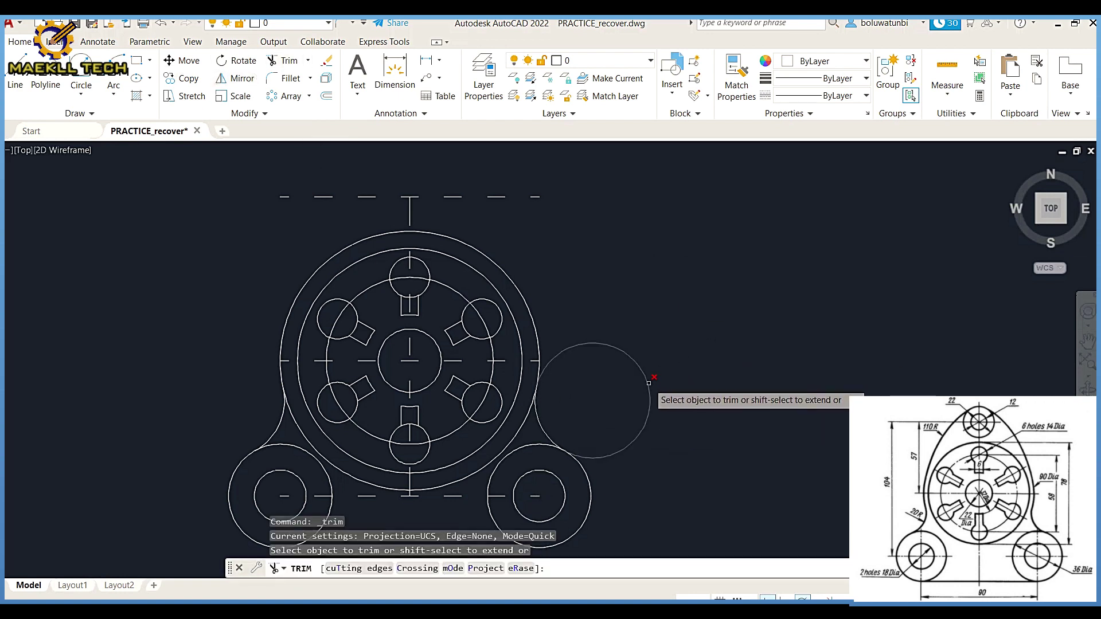
key(Escape)
middle_drag(569, 285, 605, 327)
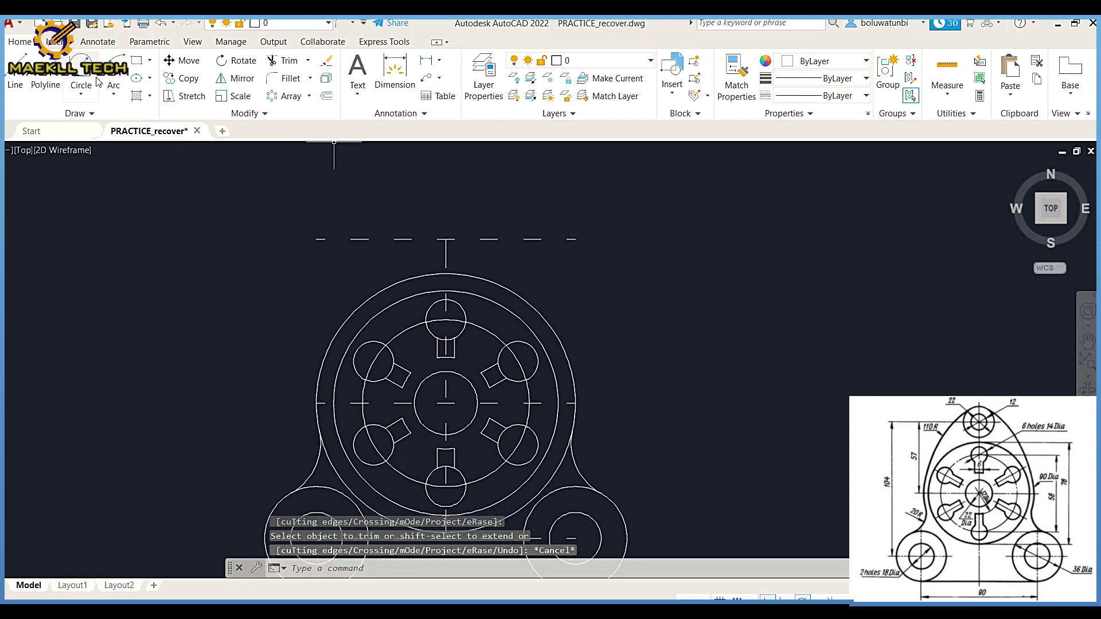
Draw the top boss as concentric 22 and 12 diameter circles at the top centreline intersection
click(84, 96)
click(145, 147)
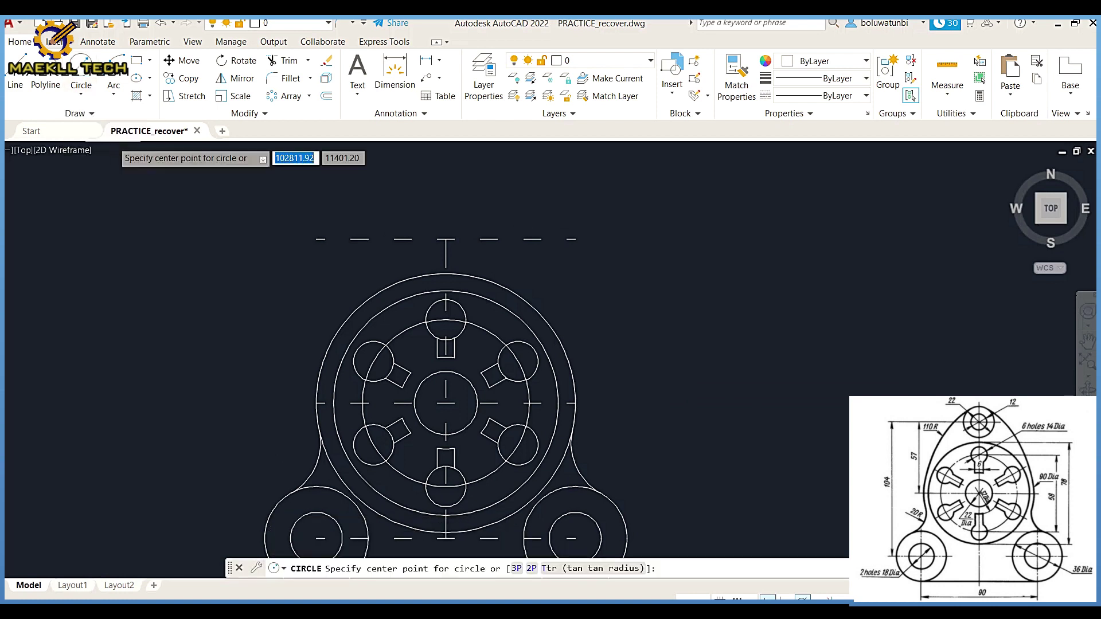
click(446, 239)
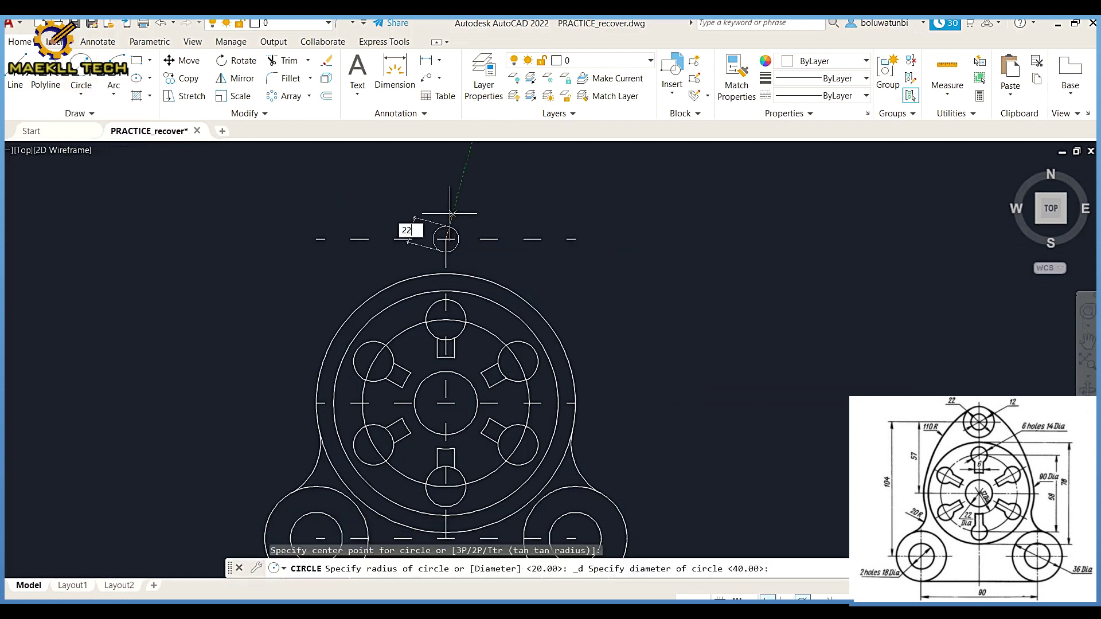
text(22)
key(Return)
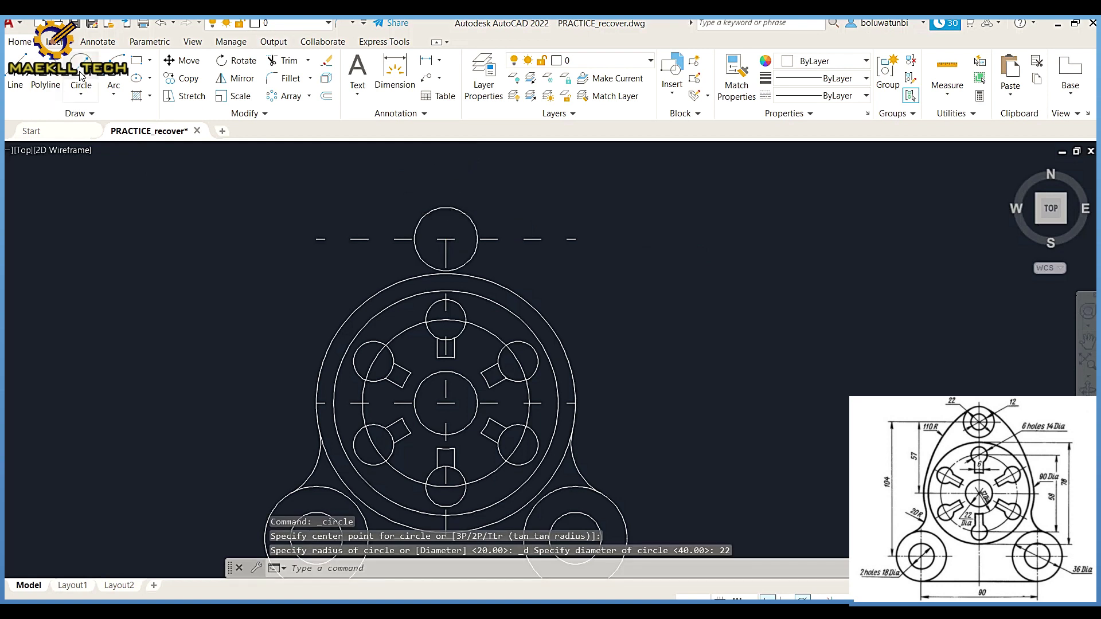
click(81, 76)
click(446, 238)
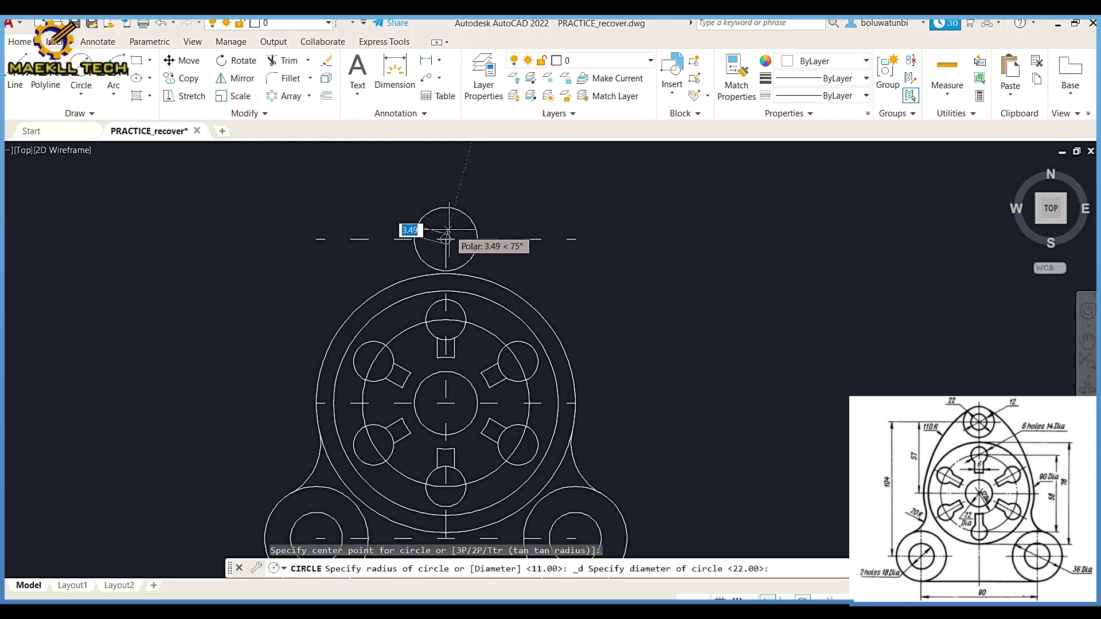
text(12)
key(Return)
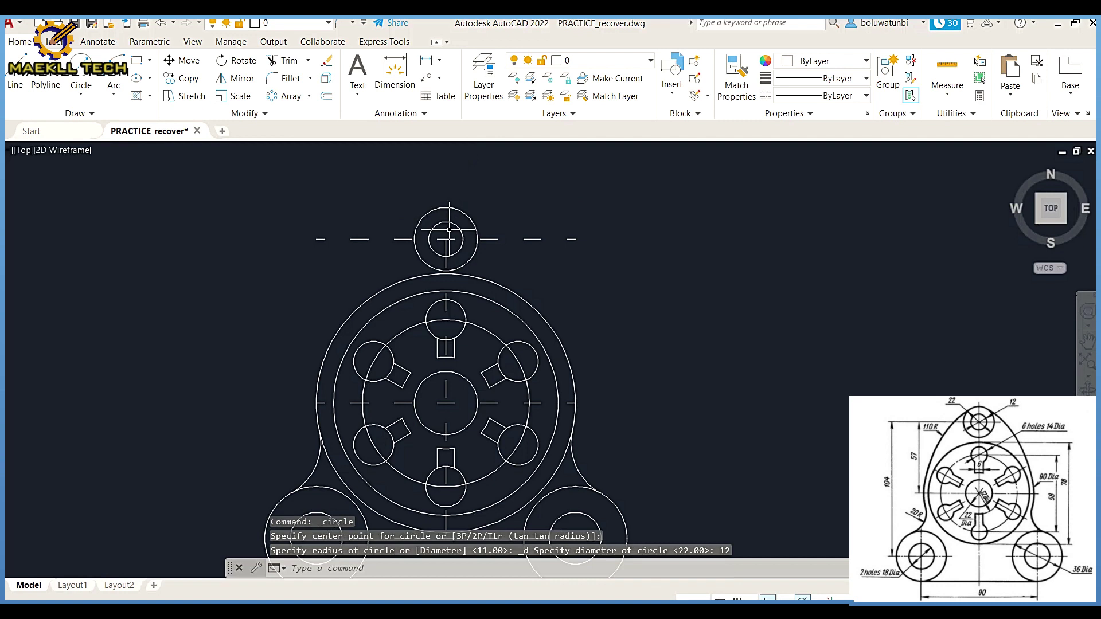
Trim away the outer circle's unused upper and lower-left and lower-right segments
click(283, 64)
click(394, 282)
middle_drag(534, 350, 522, 278)
click(380, 451)
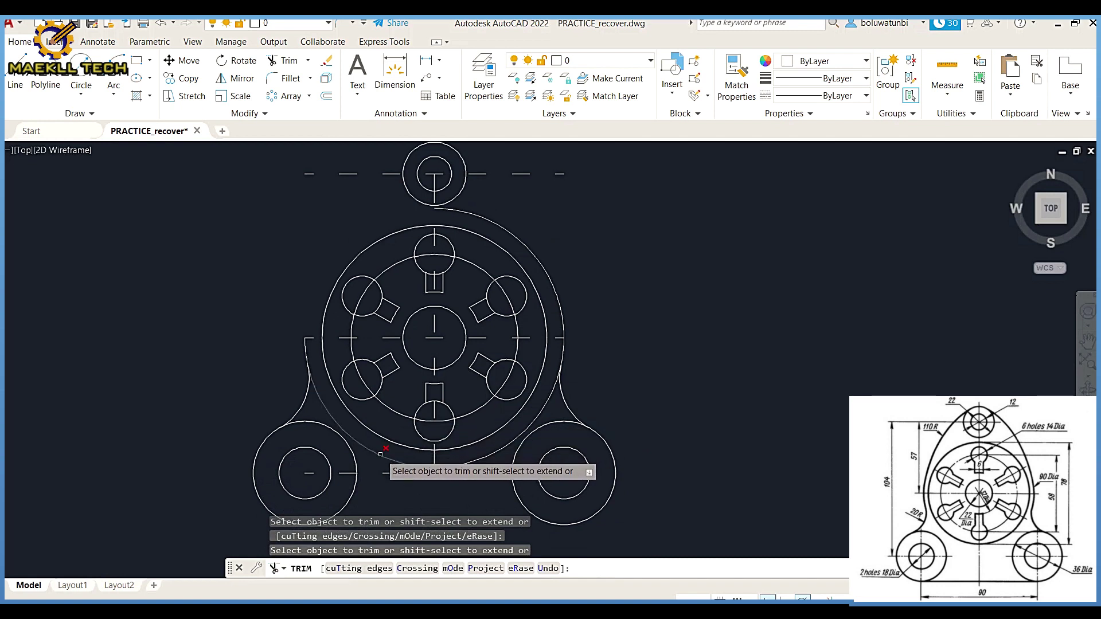
click(467, 444)
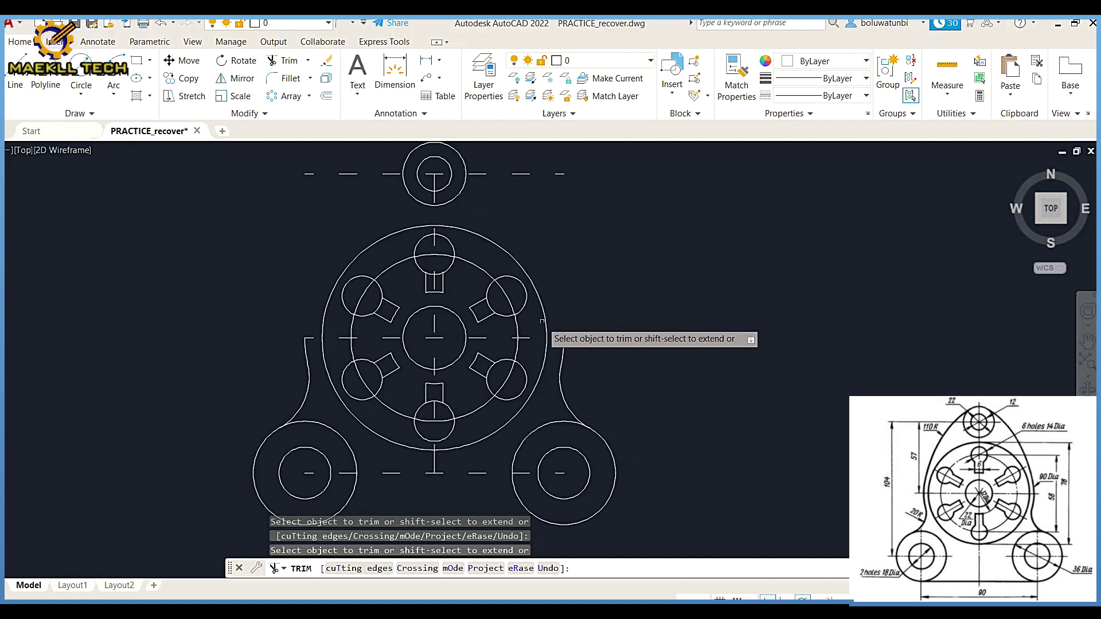
key(Escape)
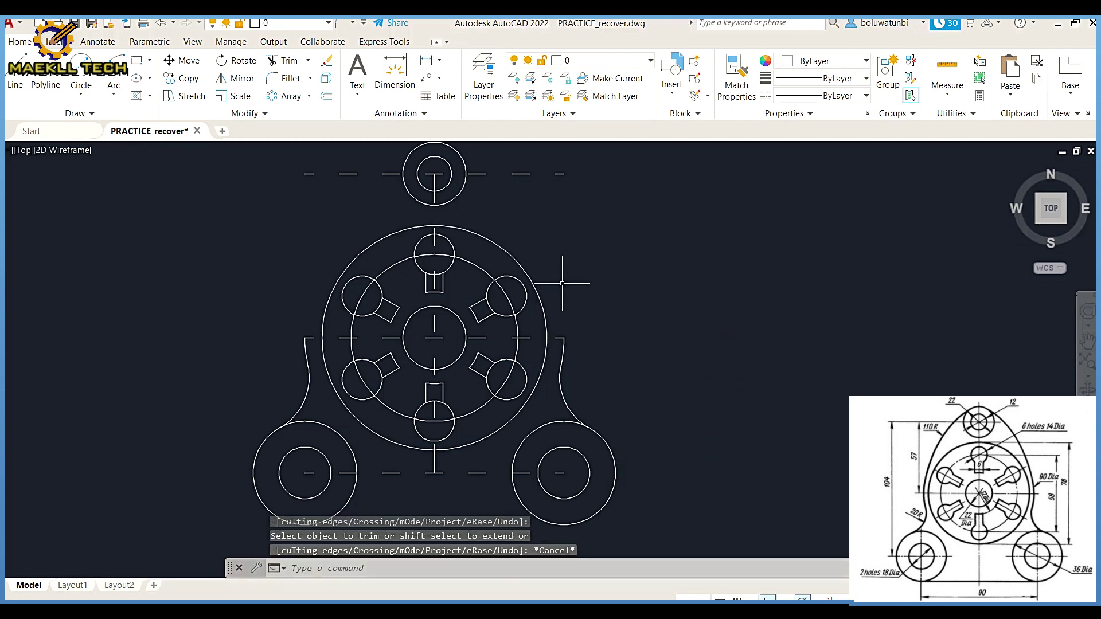
Draw an R110 circle tangent to the top boss and the left arc
click(86, 97)
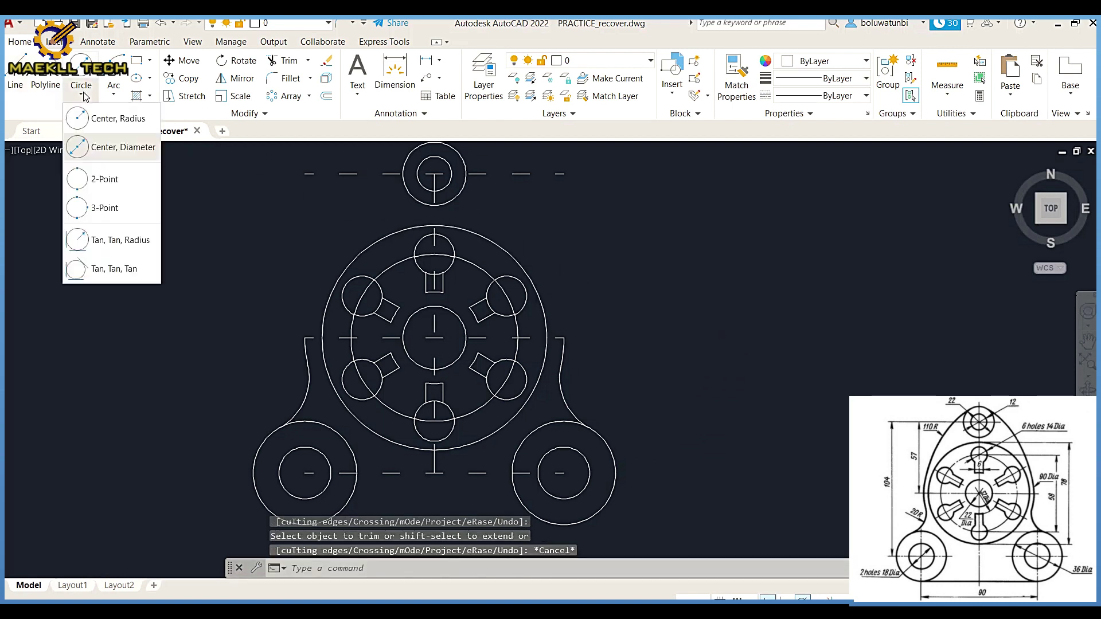
click(124, 235)
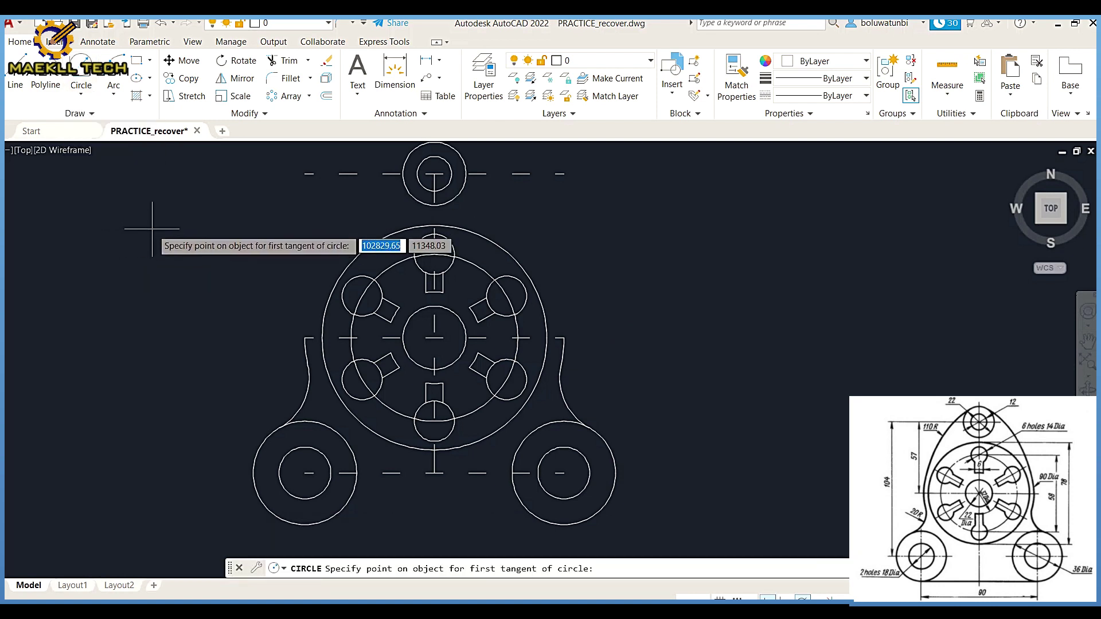
click(408, 153)
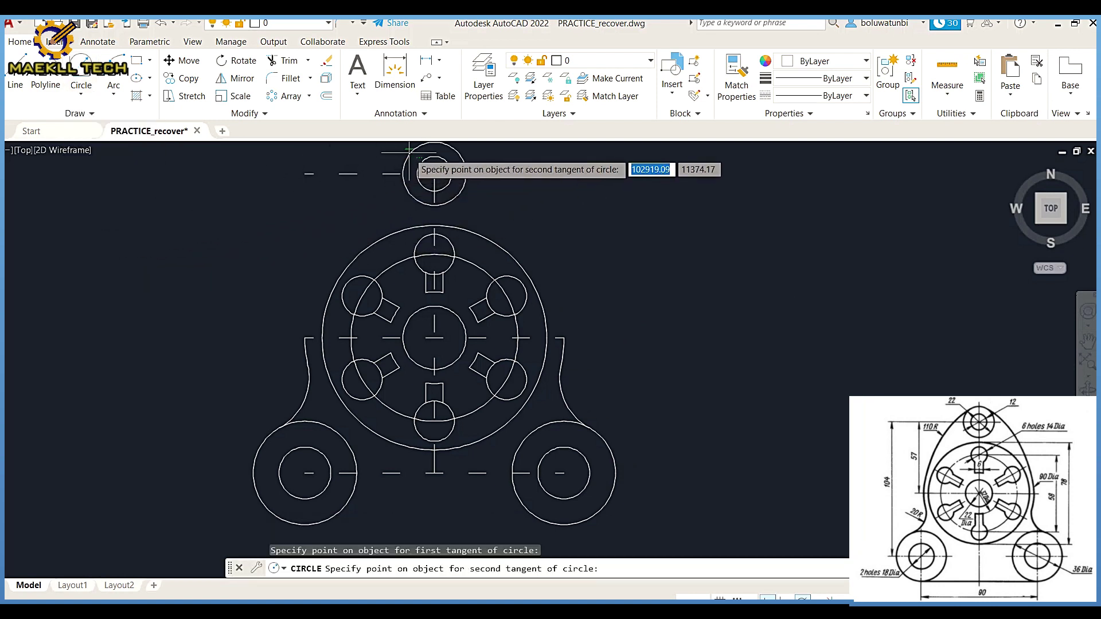
click(305, 351)
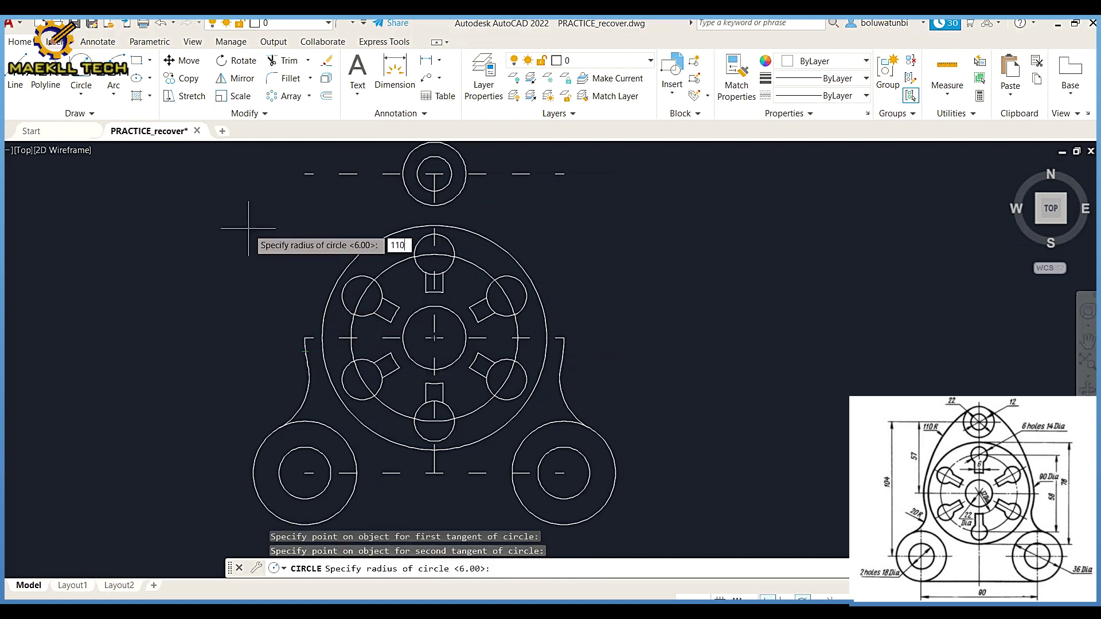
key(Return)
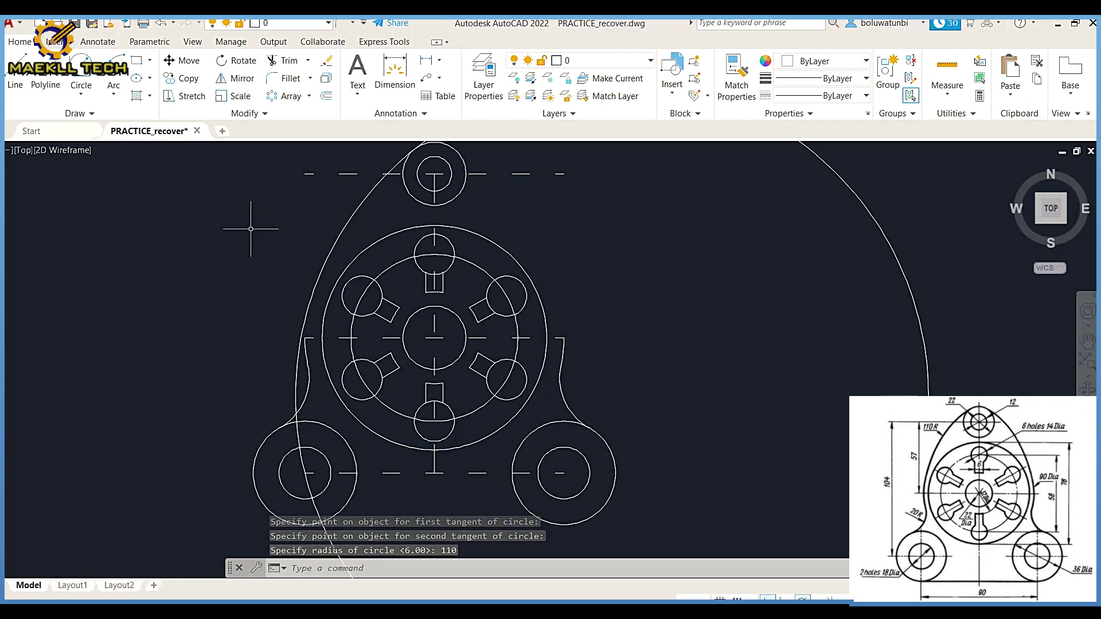
Extend the left arc down to the lower-left boss
click(307, 62)
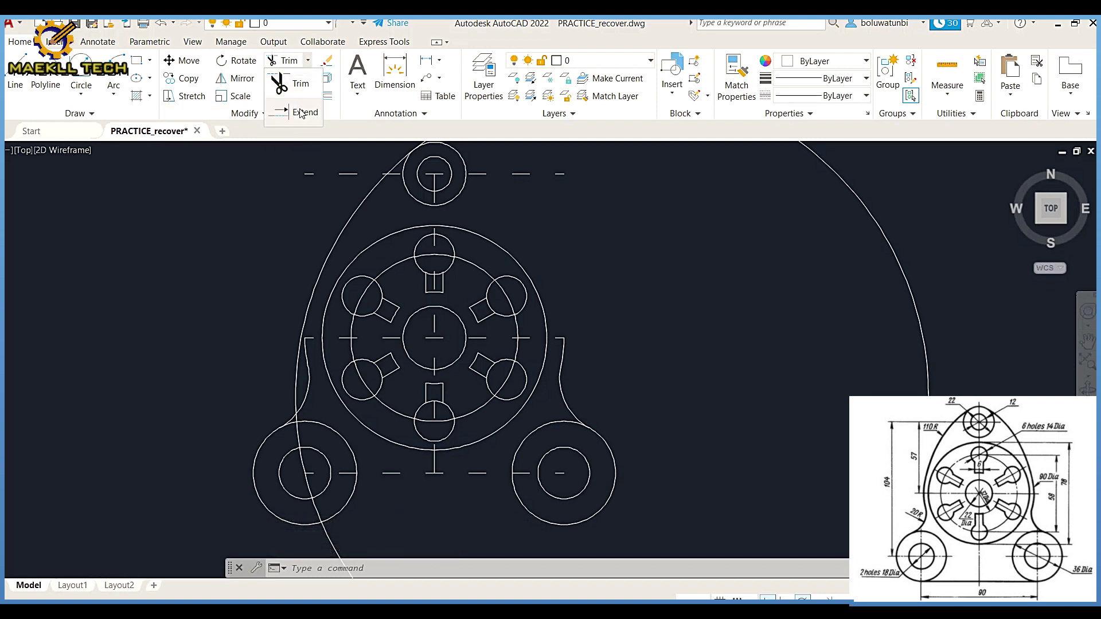
click(301, 112)
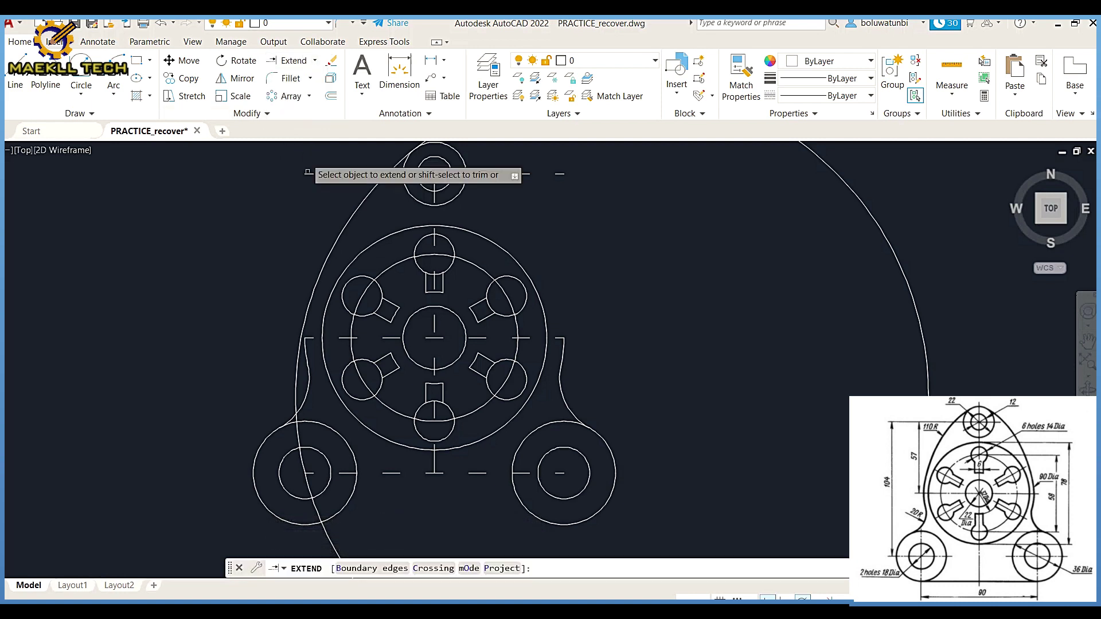
click(306, 353)
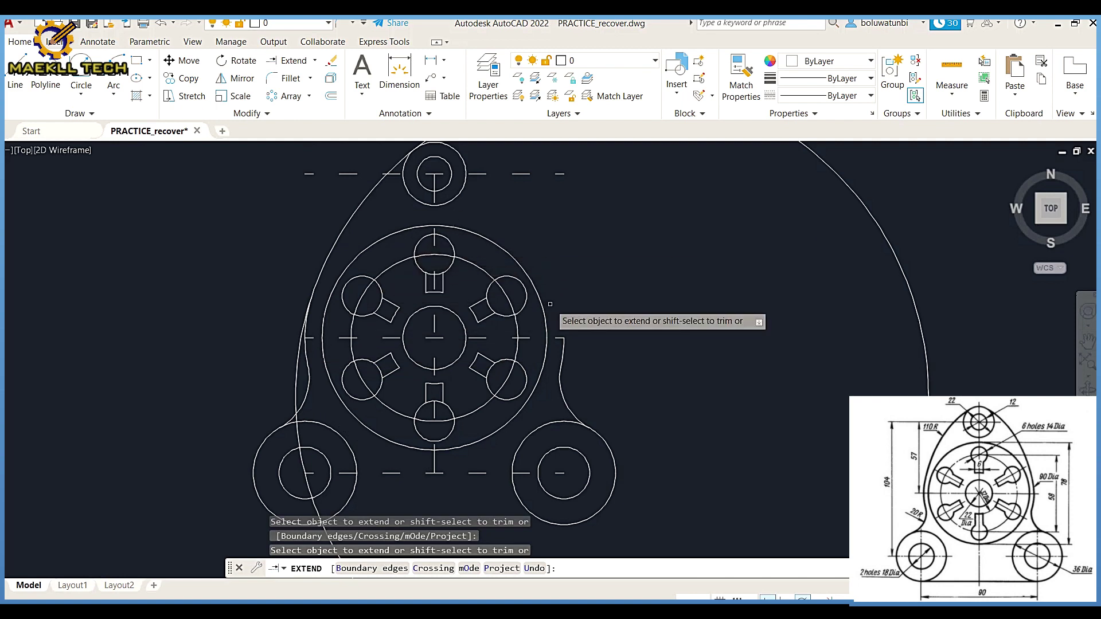
key(Escape)
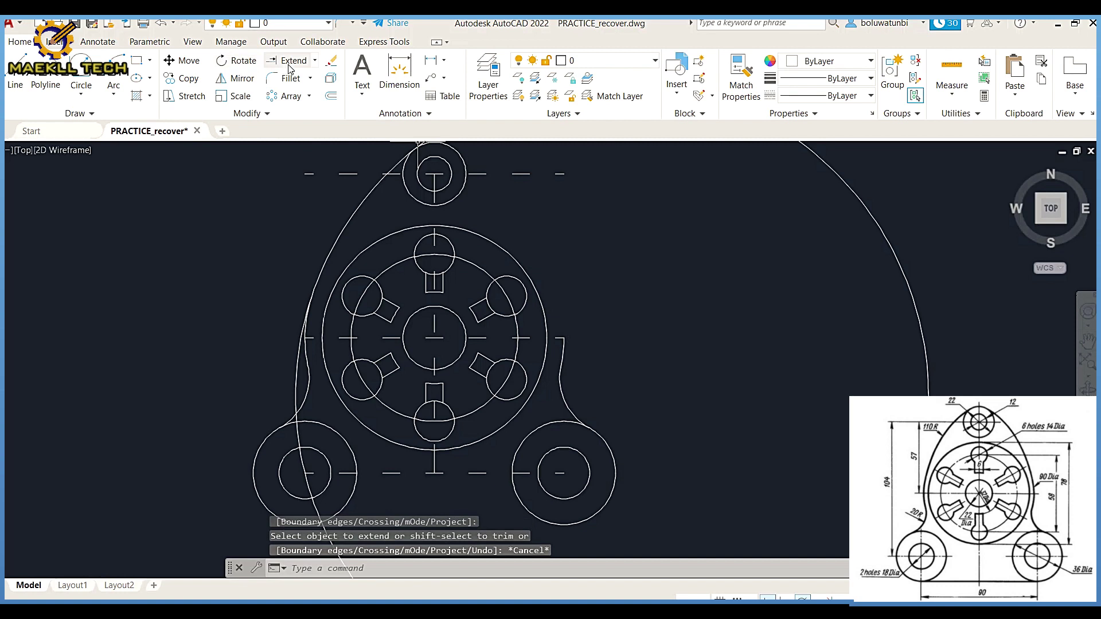
Trim off the large arc's right portion and the piece crossing the lower-left boss
click(315, 61)
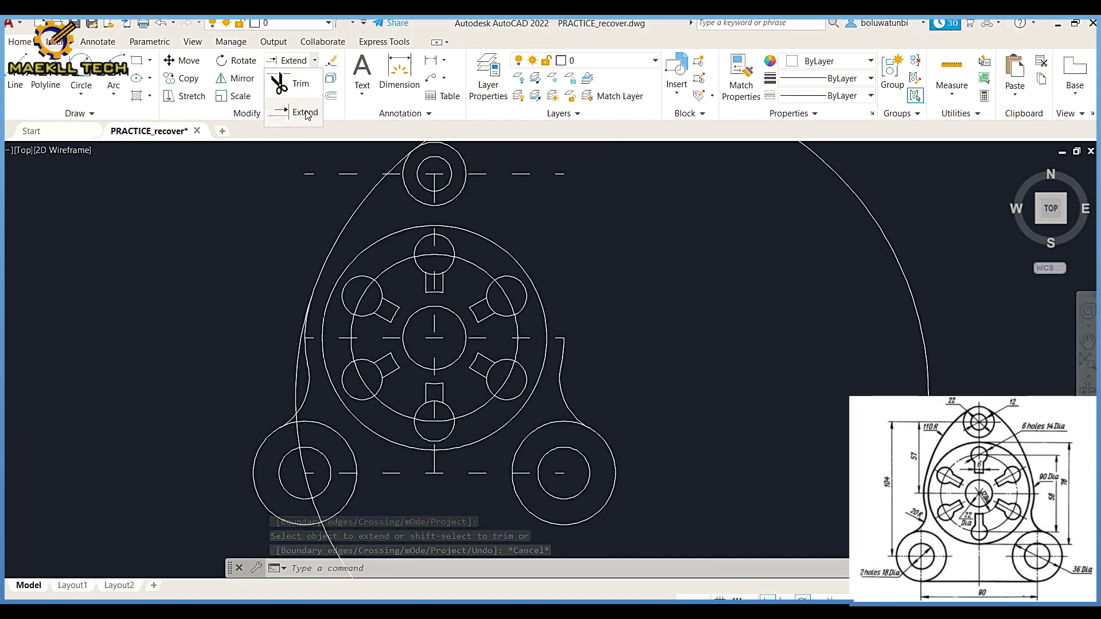
click(290, 88)
click(821, 158)
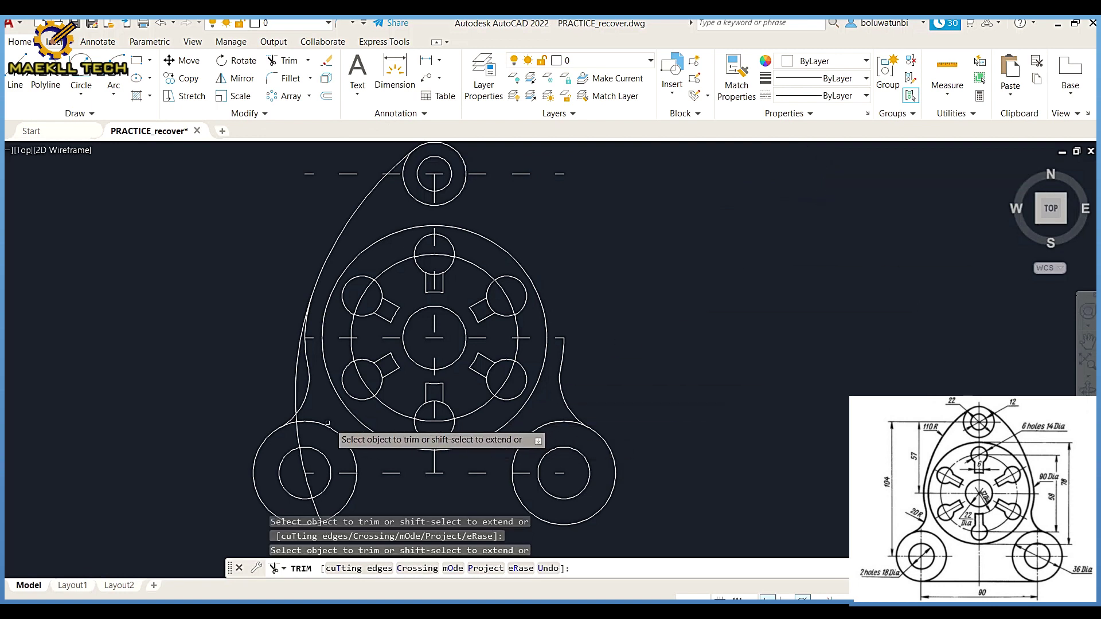
click(305, 467)
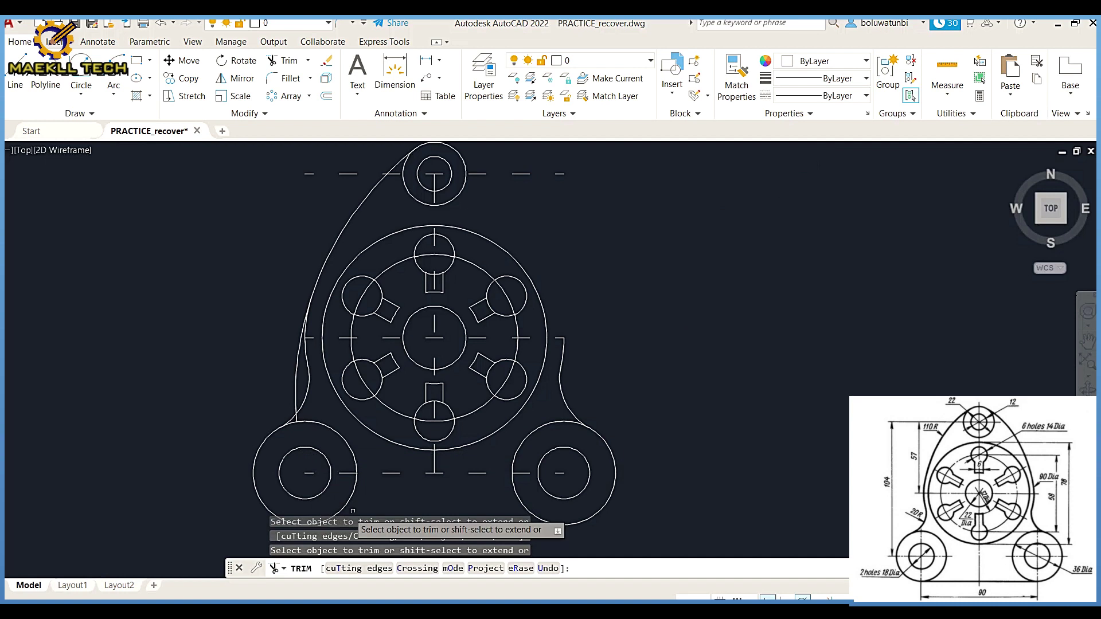
mouse_move(369, 485)
middle_down()
mouse_move(365, 447)
mouse_move(372, 462)
middle_up()
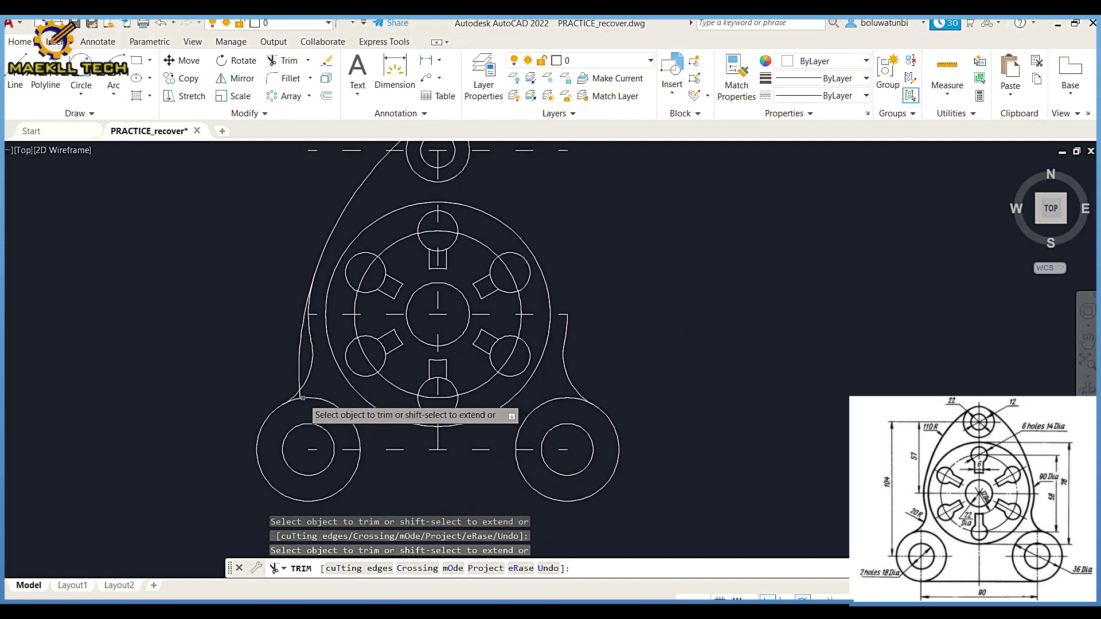
middle_drag(294, 298, 294, 348)
key(Escape)
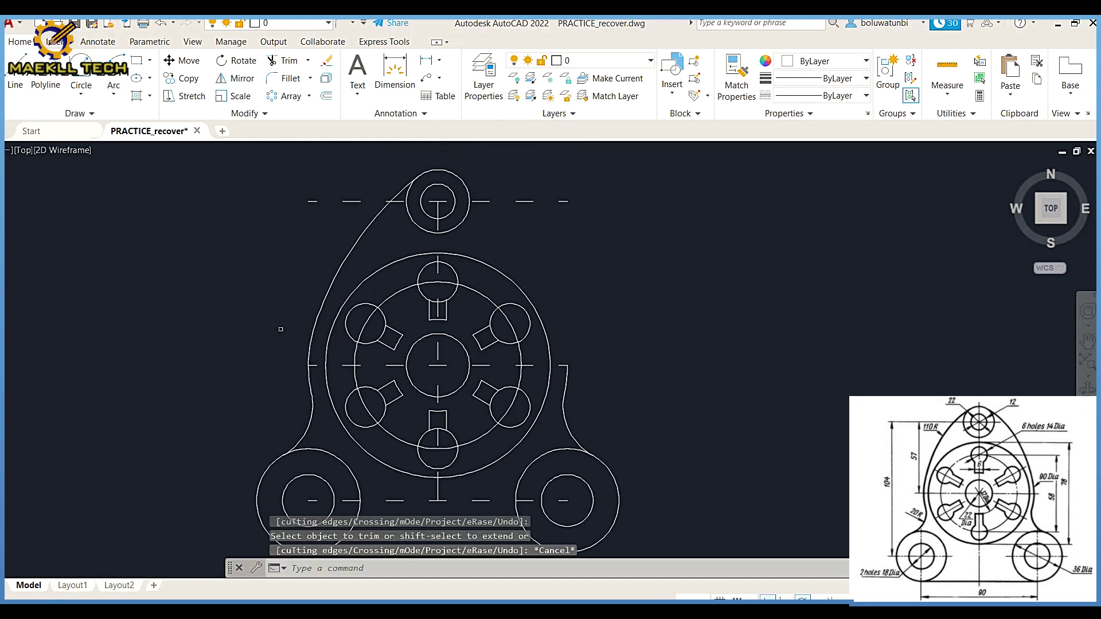
Mirror the left profile arc about the vertical centreline, keeping the original
click(243, 78)
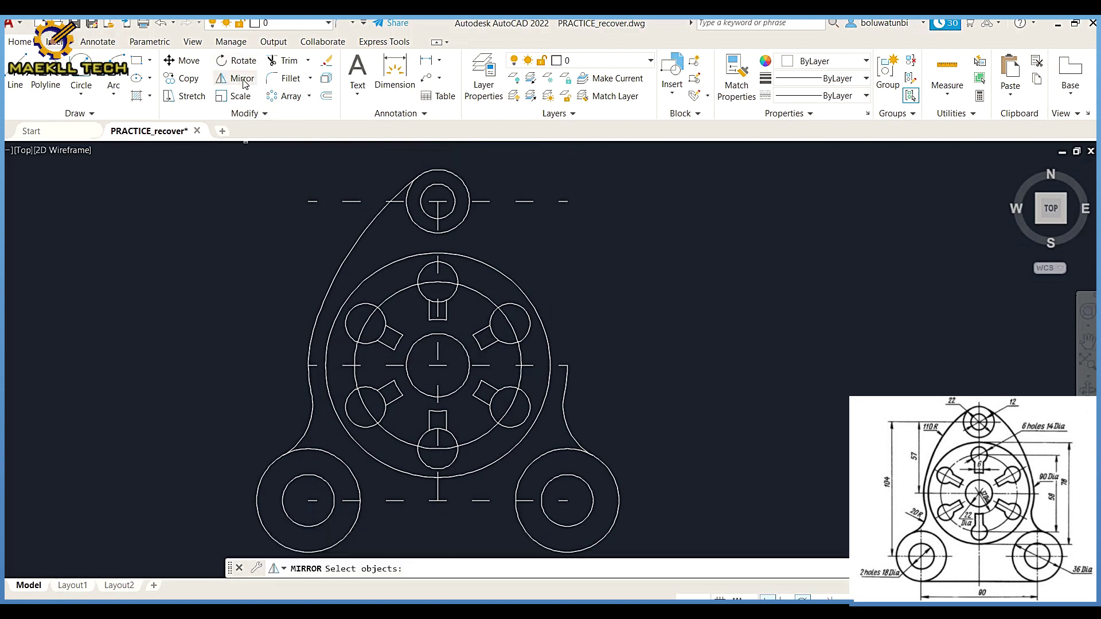
click(354, 239)
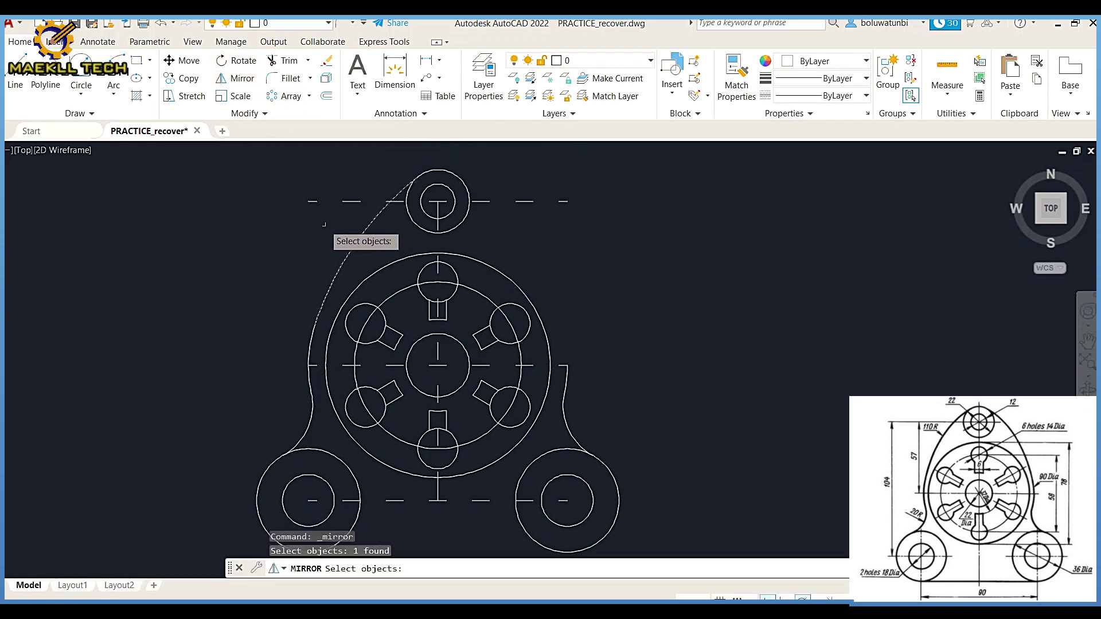
key(Return)
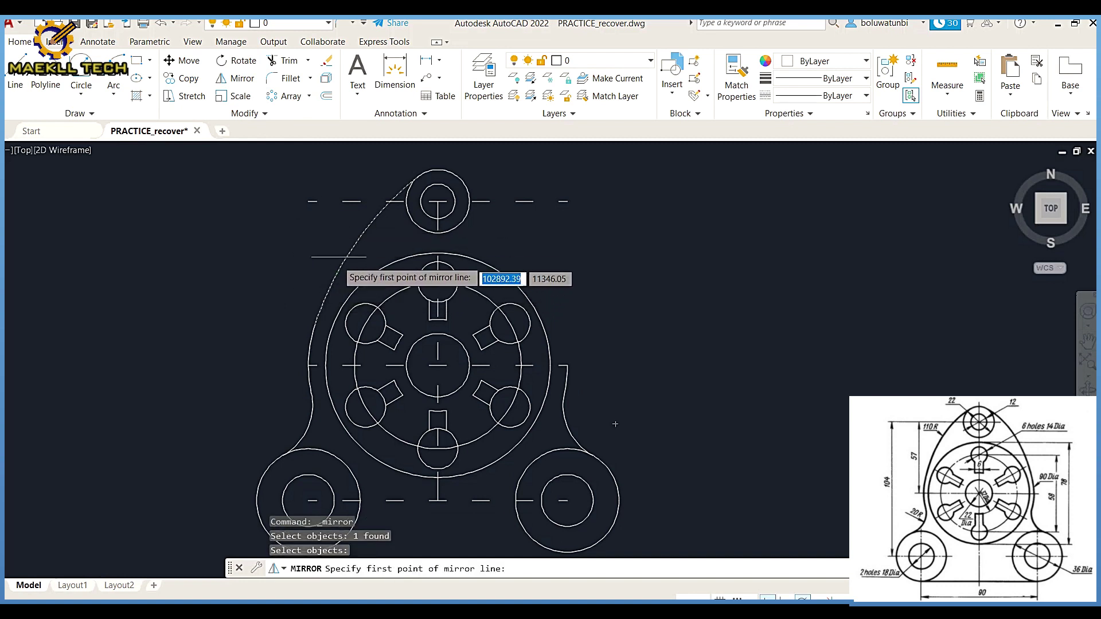
click(438, 201)
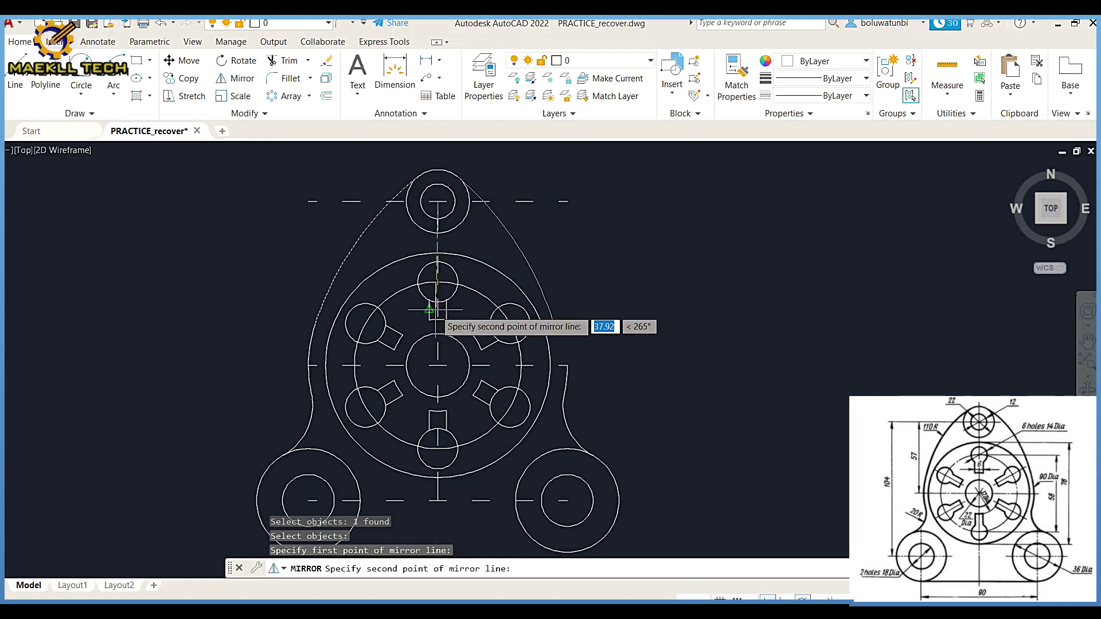
click(437, 365)
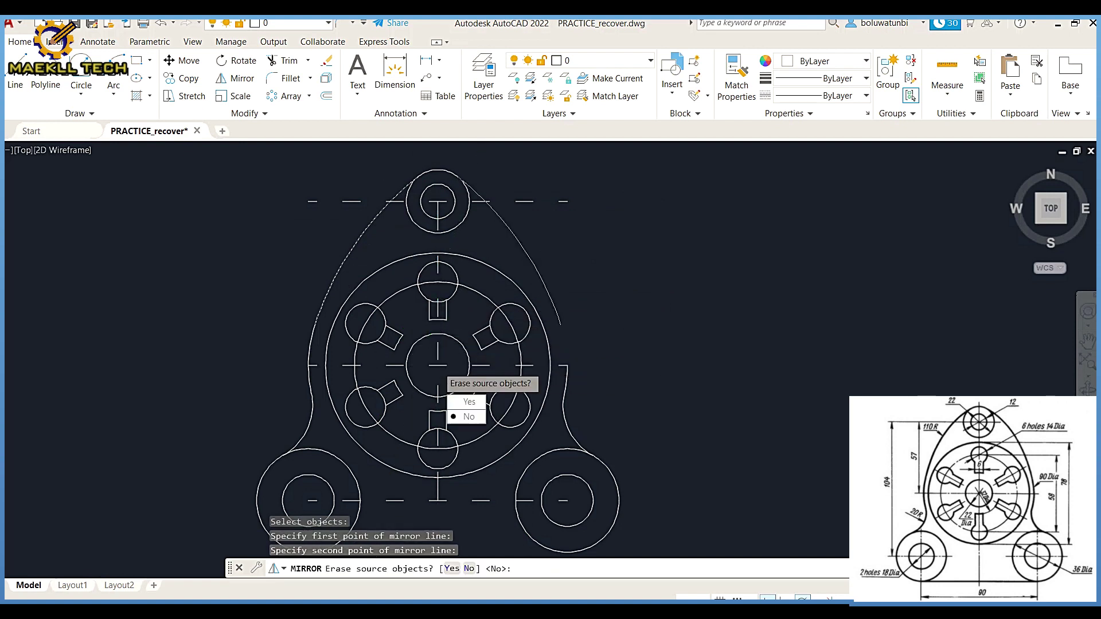
click(471, 417)
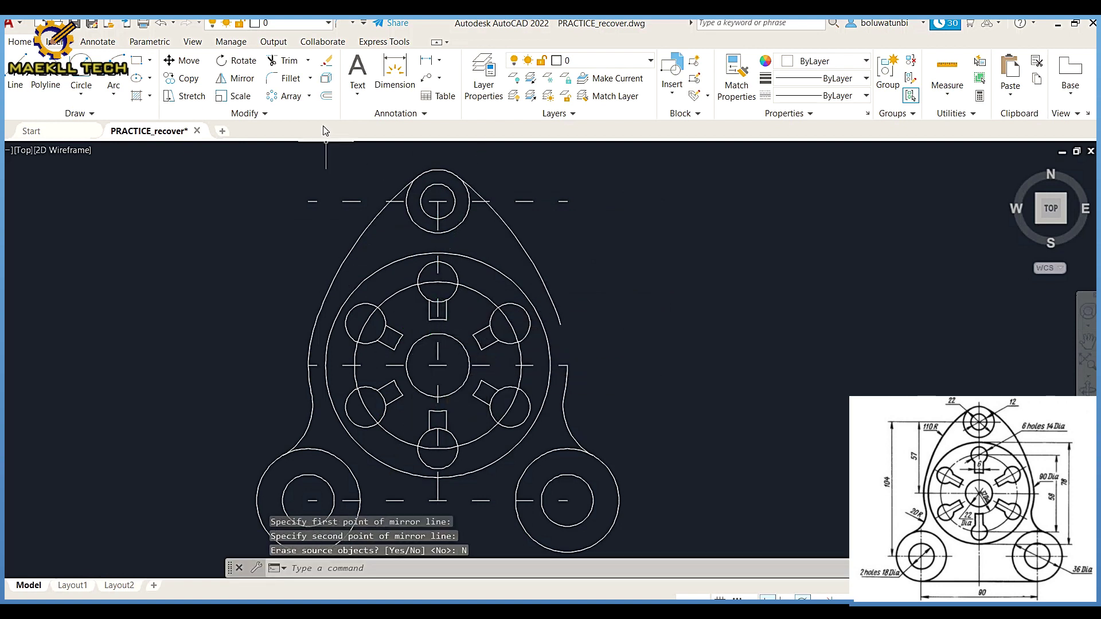
Extend the mirrored right arc down toward the lower-right boss
click(309, 62)
click(303, 112)
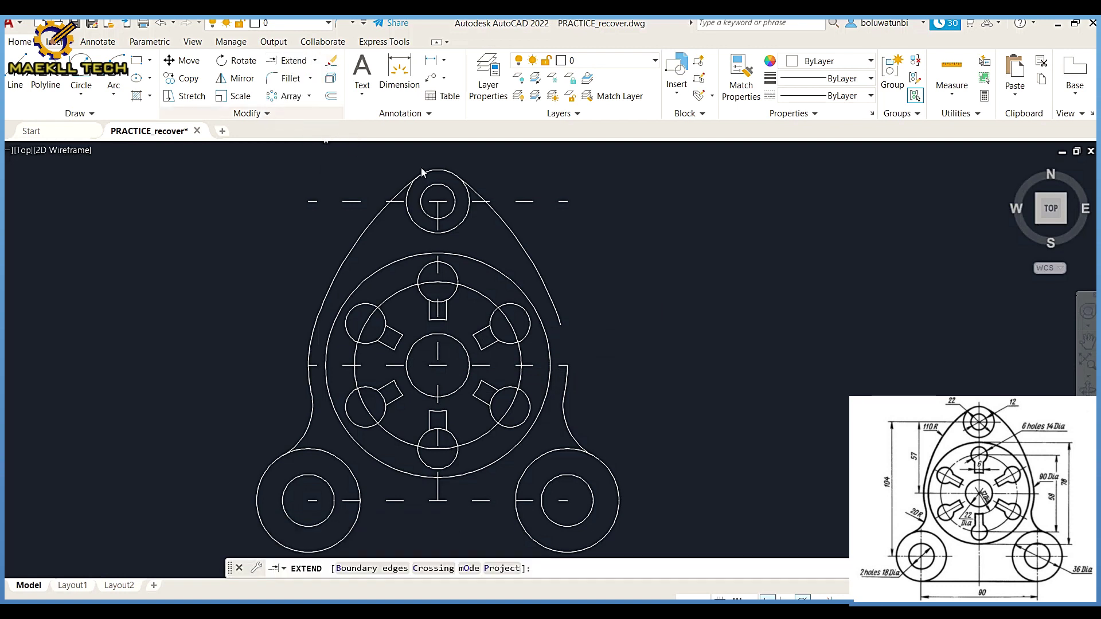
click(565, 377)
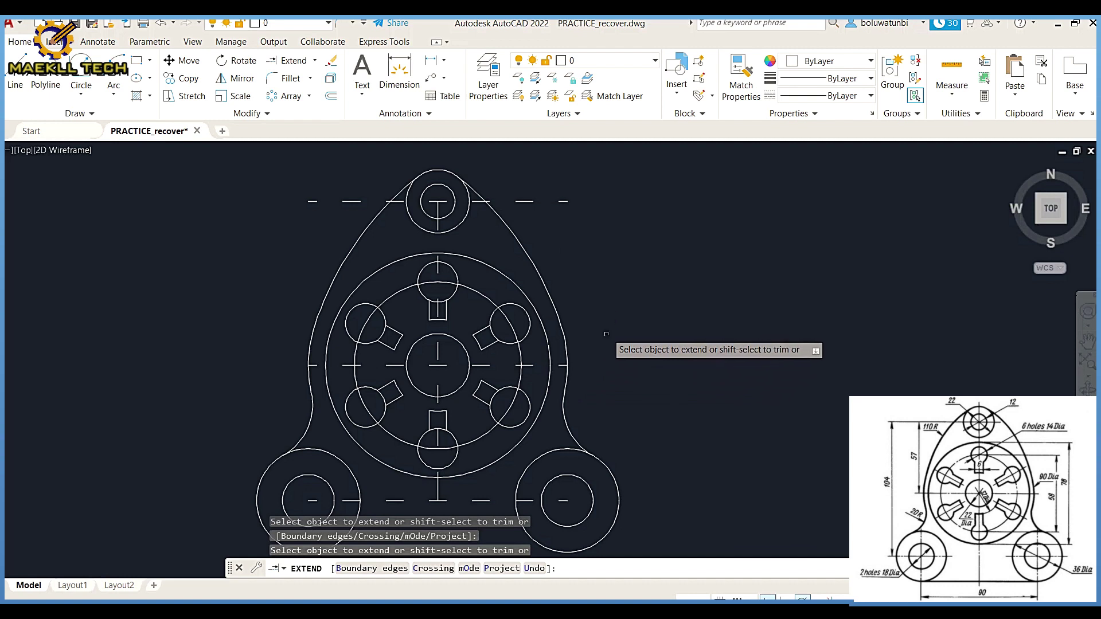
key(Escape)
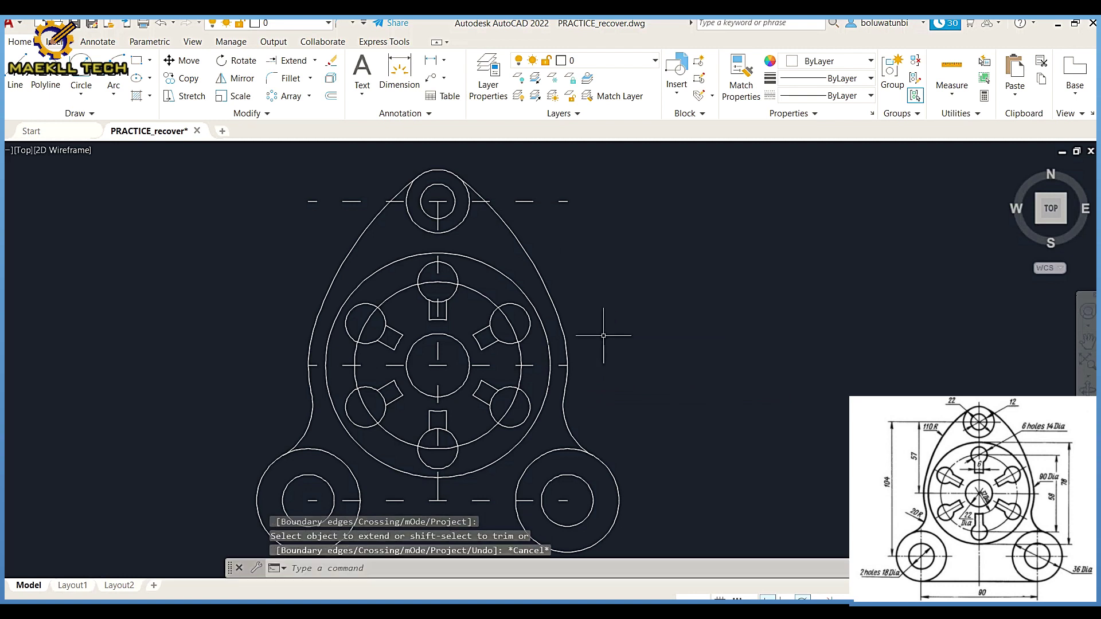
click(527, 250)
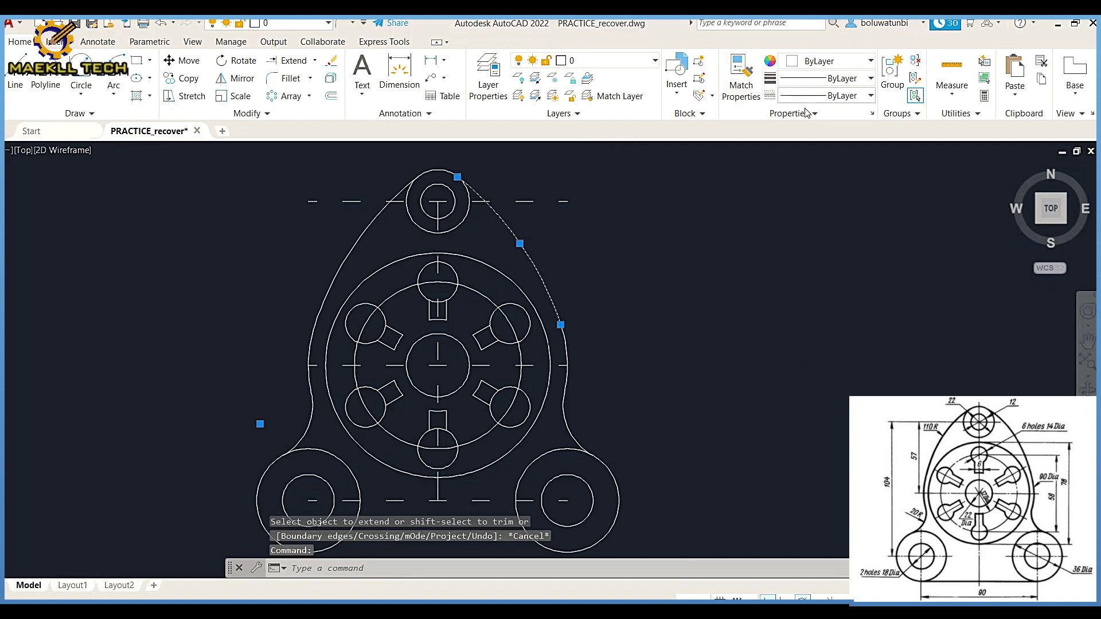
Give the right profile arc a 0.30 mm lineweight
click(832, 95)
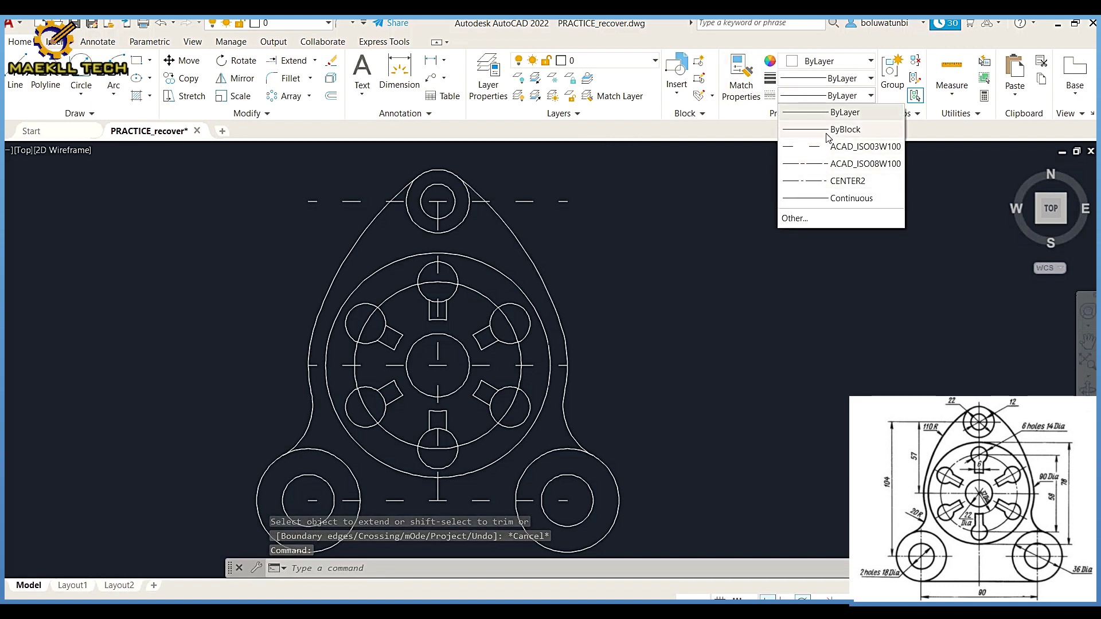
click(831, 83)
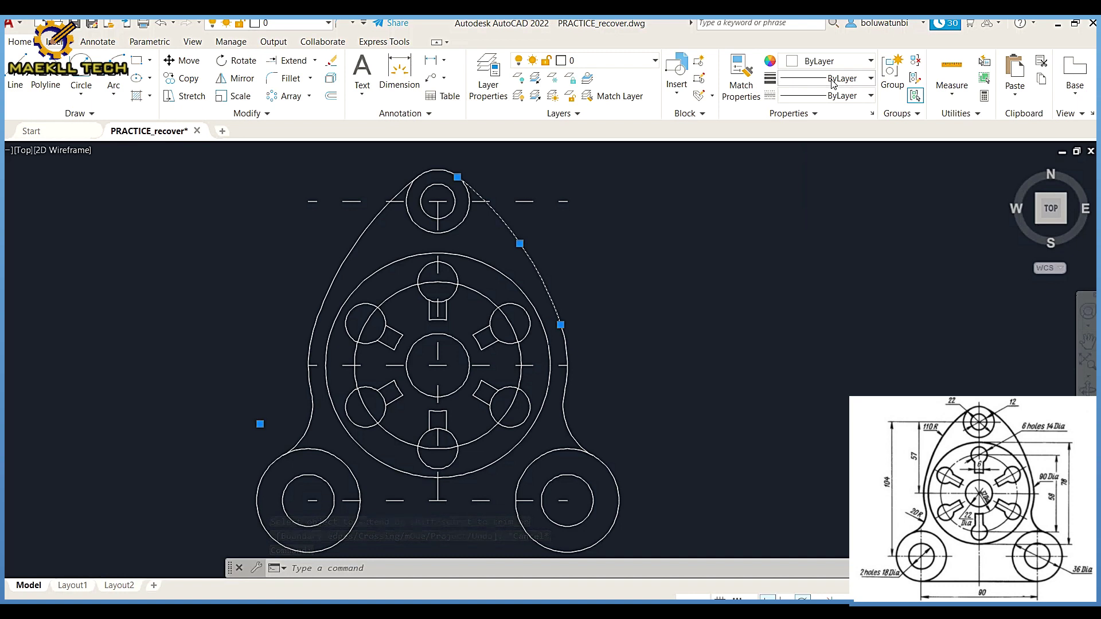
click(832, 81)
scroll(842, 256, down, 1)
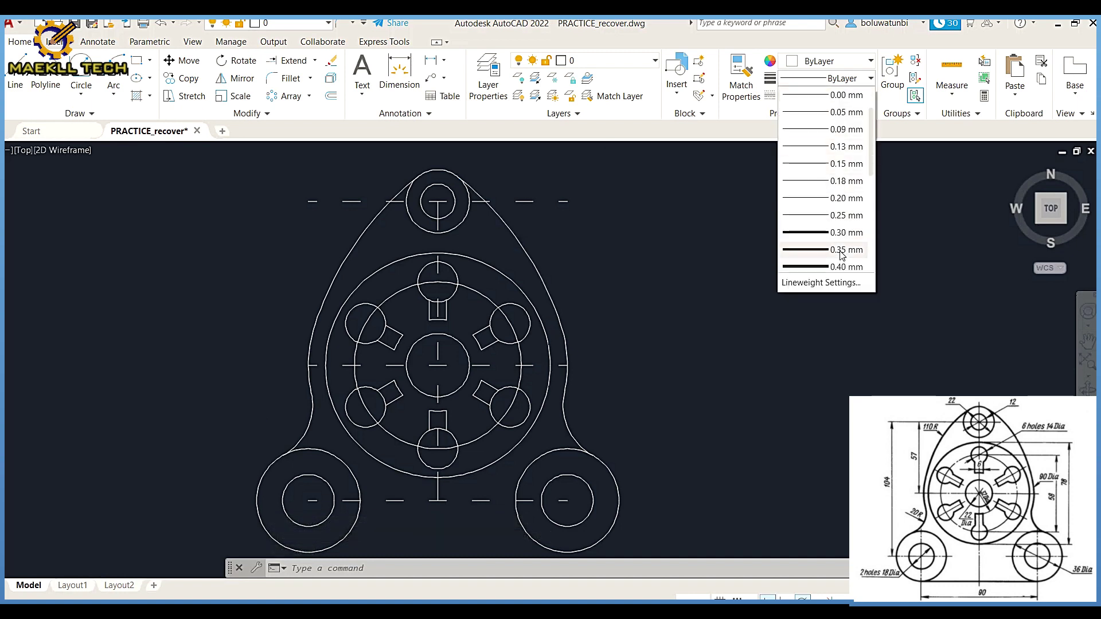
click(829, 233)
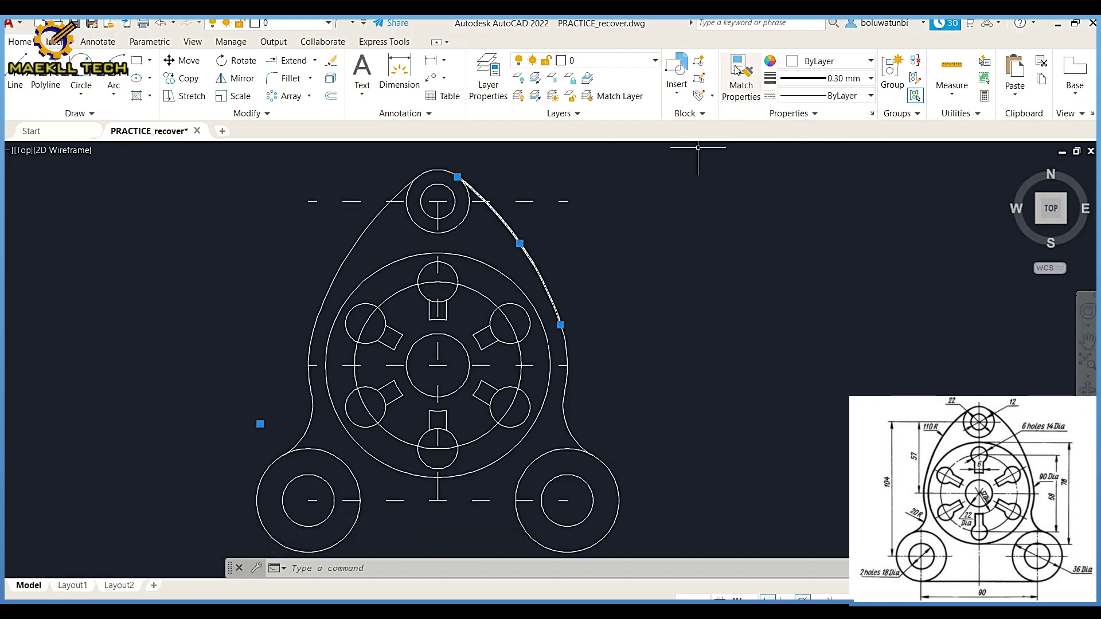
Match that thick lineweight onto the top boss circles, central circle, fillet arc and right arc
click(737, 69)
click(459, 166)
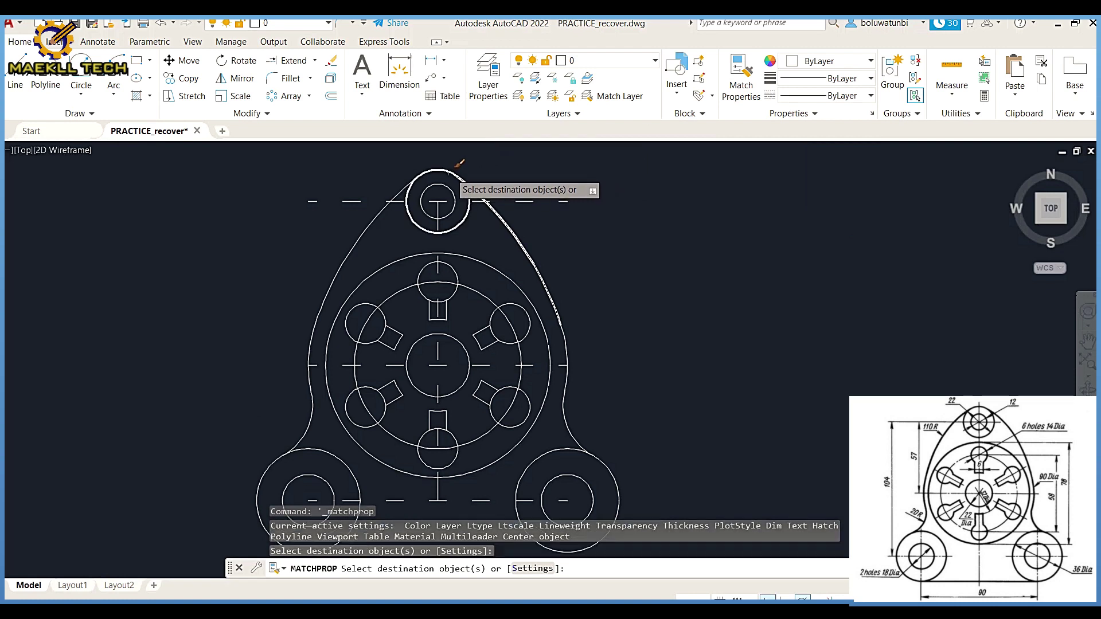
click(411, 182)
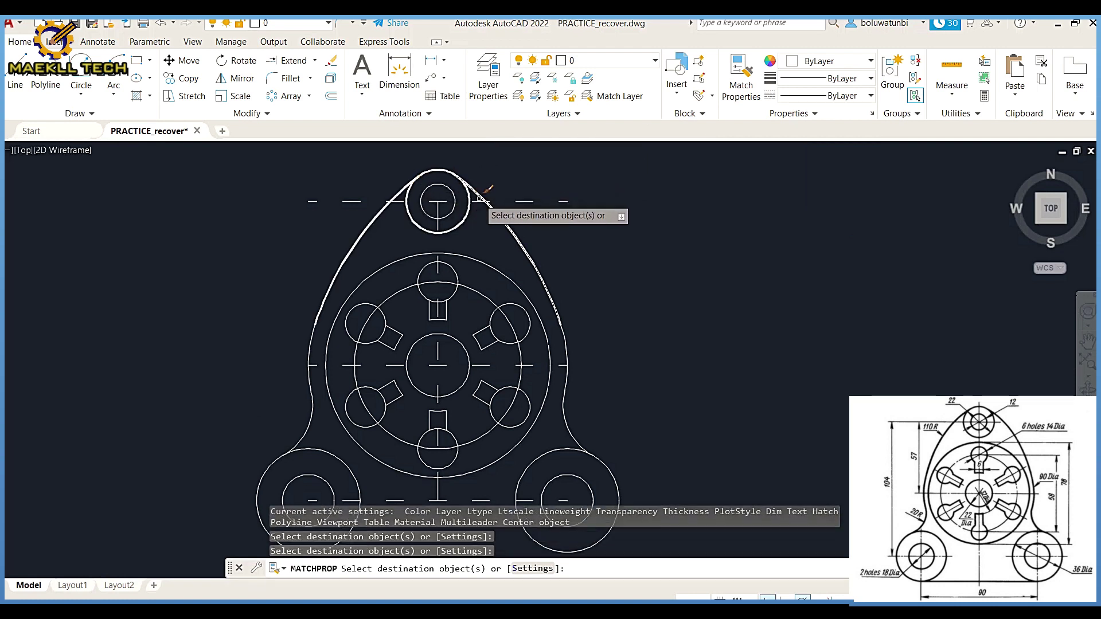
click(456, 197)
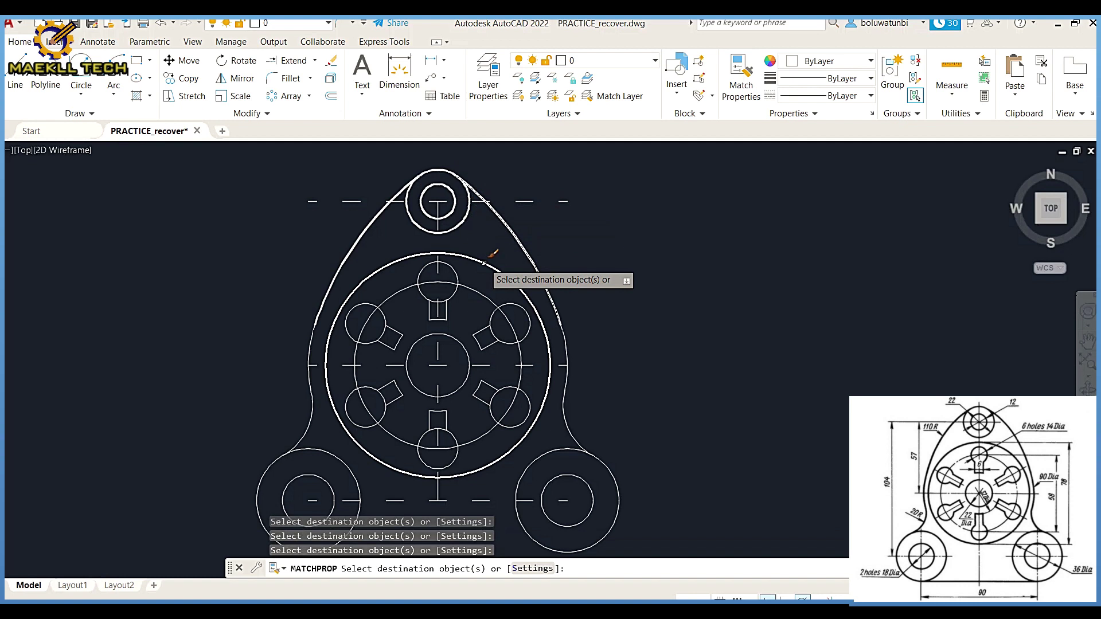
click(484, 262)
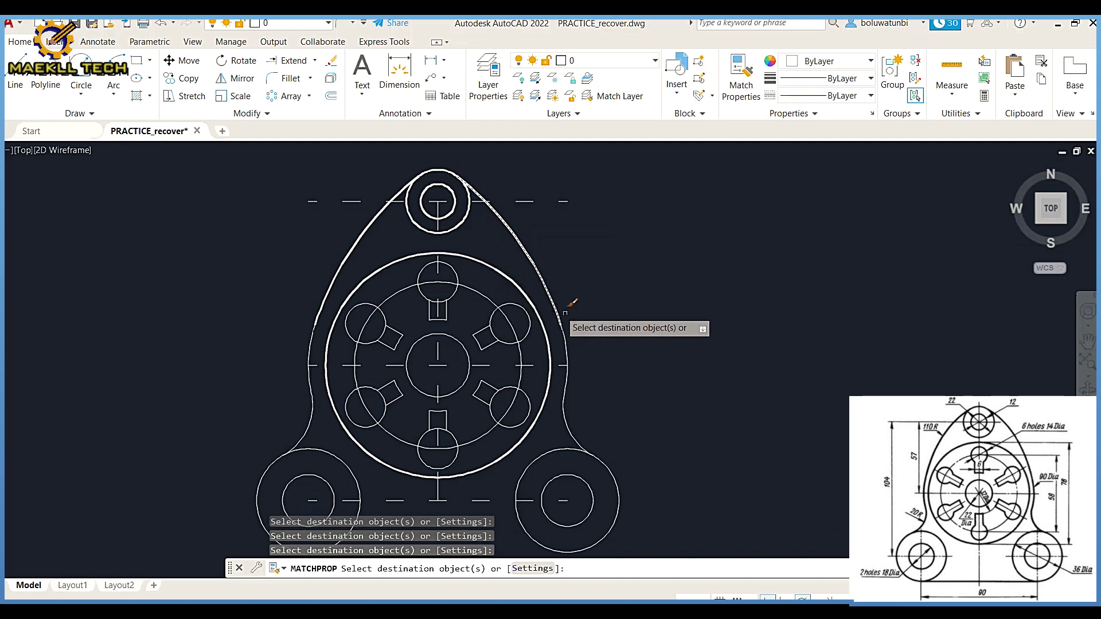
click(571, 435)
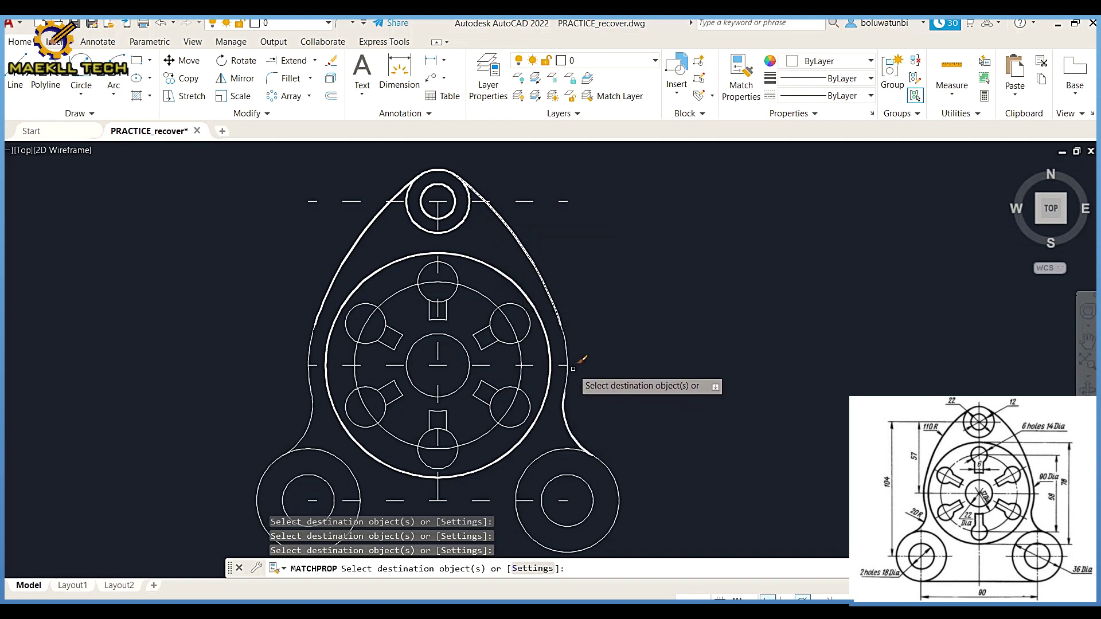
click(567, 352)
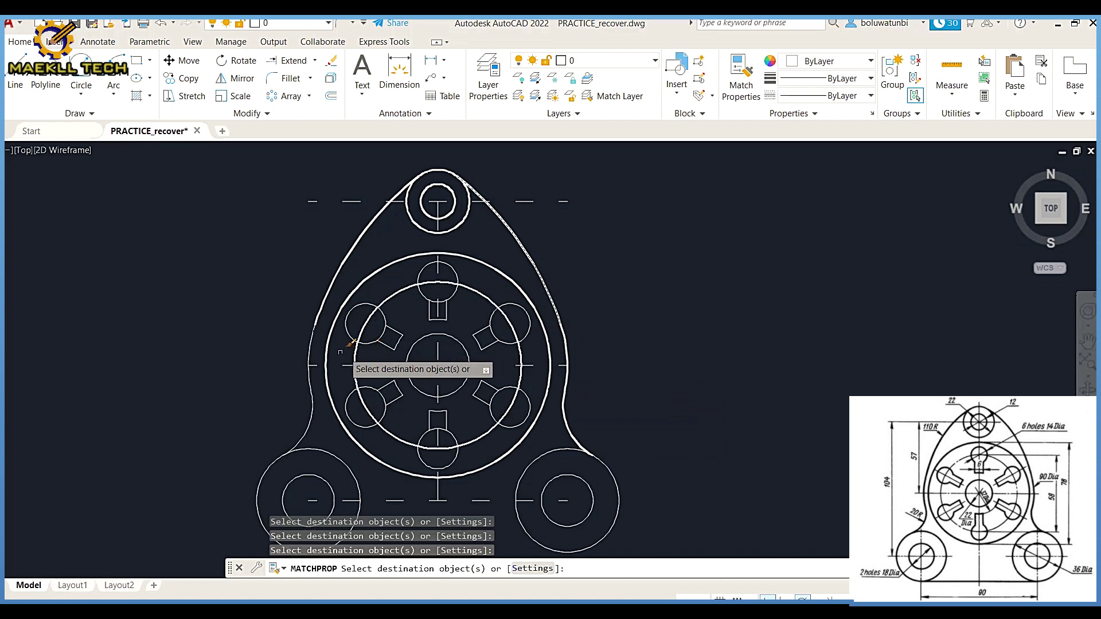
Thicken the left profile arc and both bottom lobes' outer and inner circles
click(307, 354)
click(318, 391)
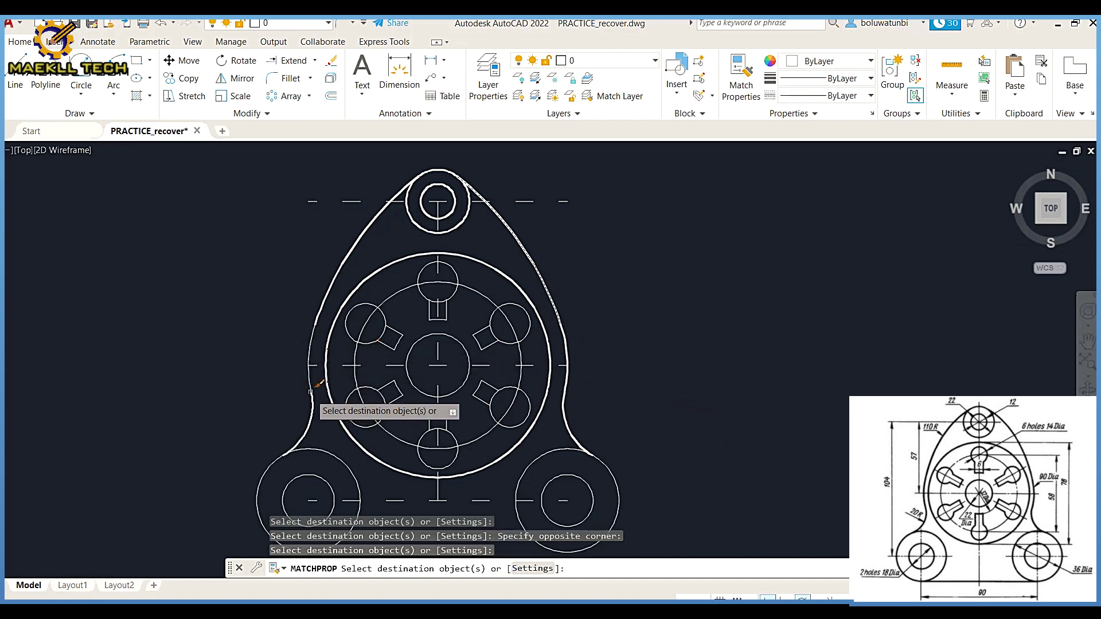
click(346, 465)
click(328, 482)
click(518, 477)
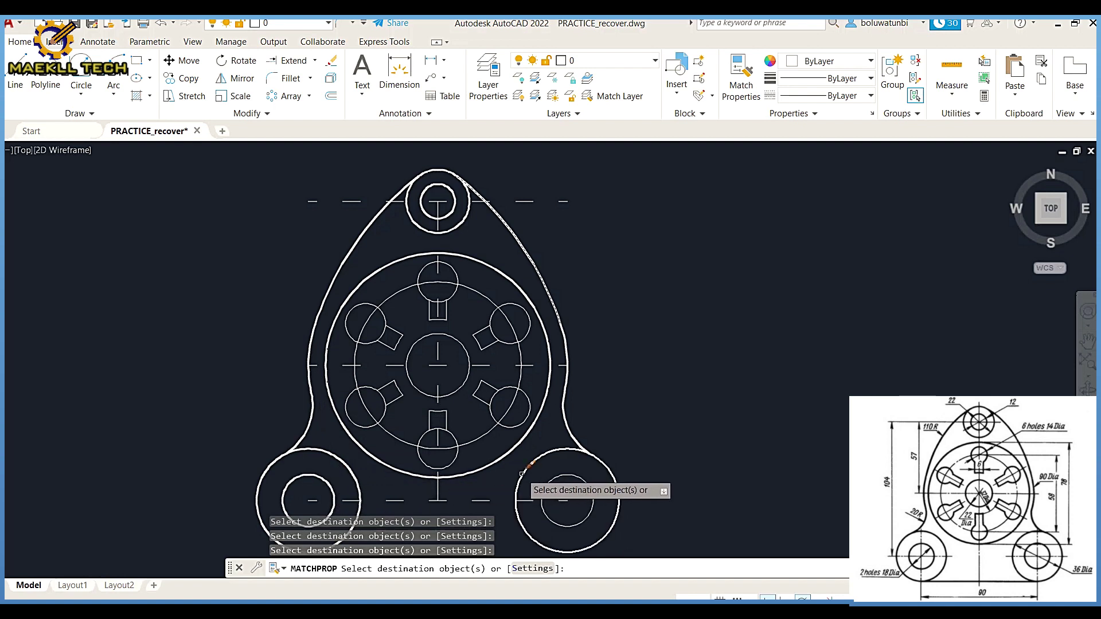
click(558, 478)
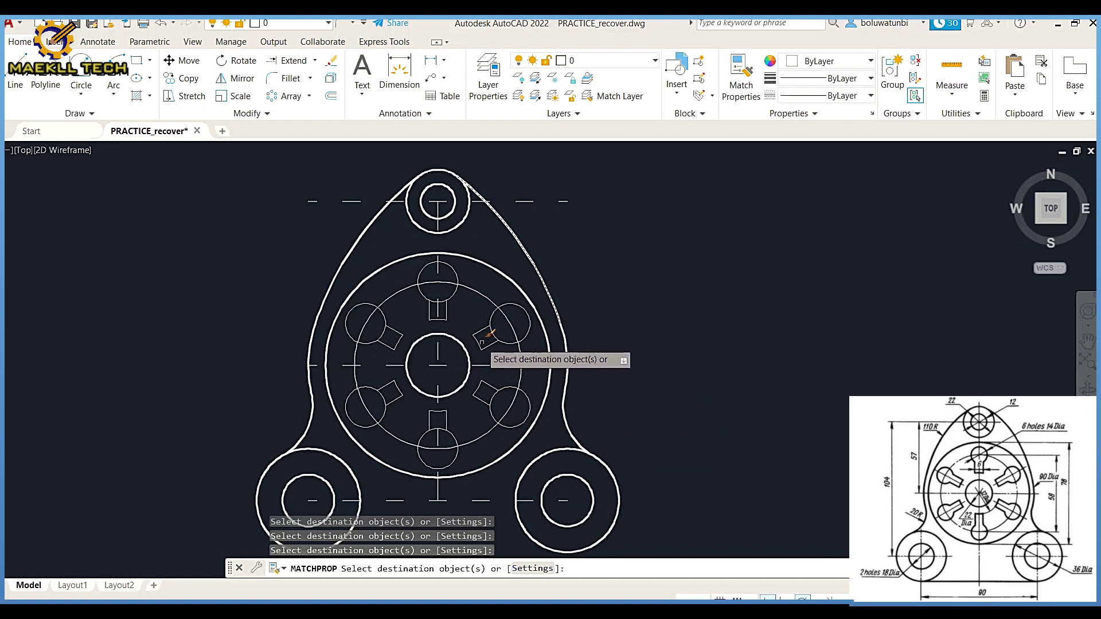
right_click(624, 287)
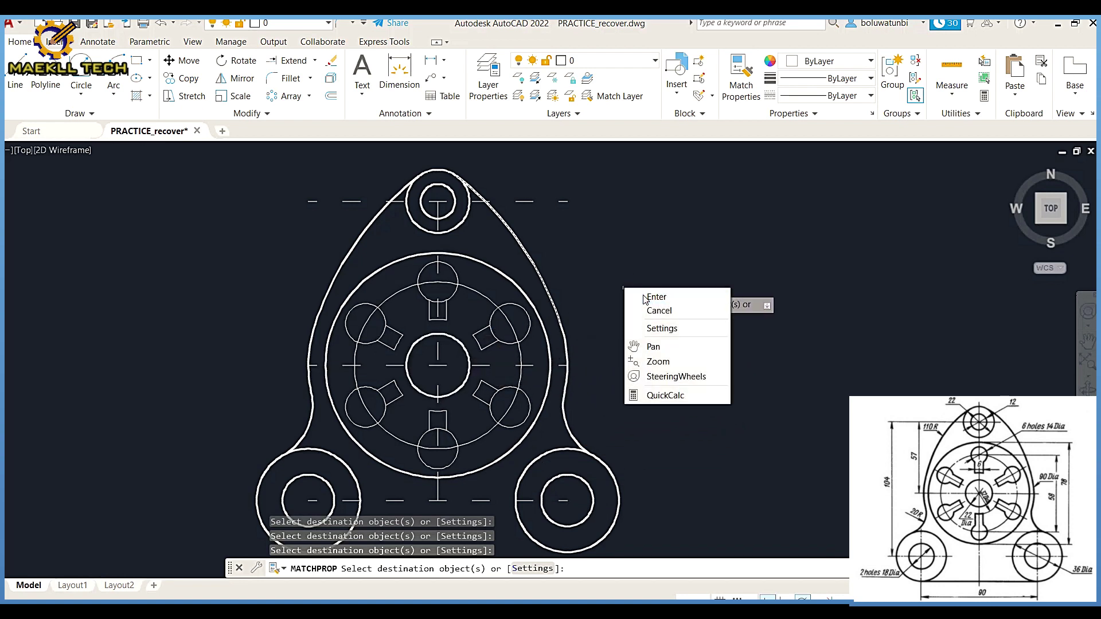
click(643, 297)
middle_drag(639, 290, 644, 211)
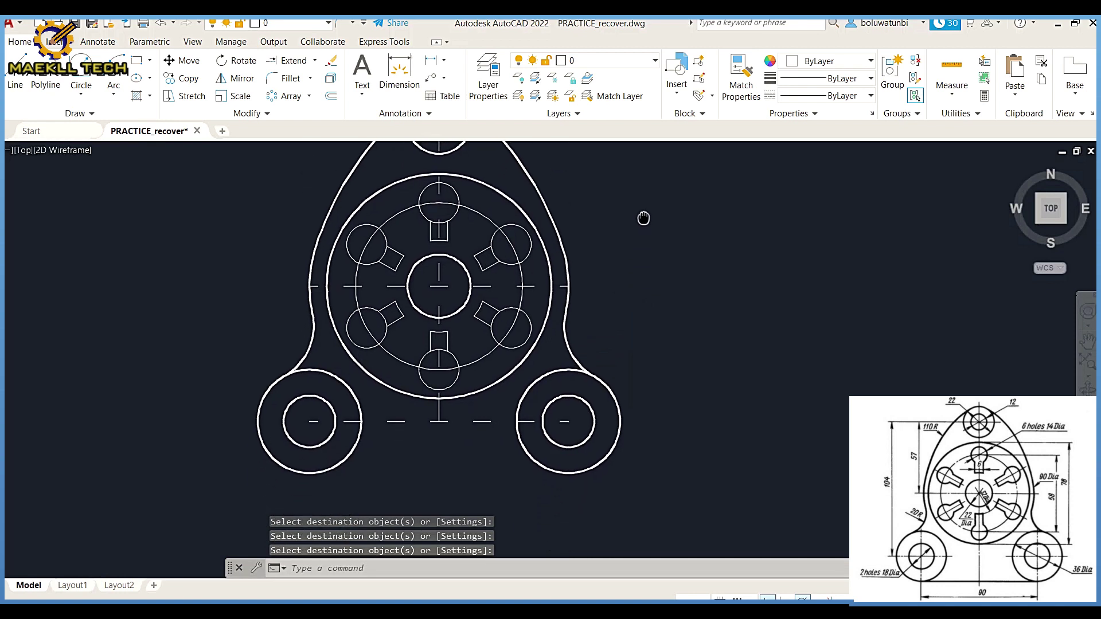
Draw a straight base line joining the bottoms of the left and right lobes
click(11, 77)
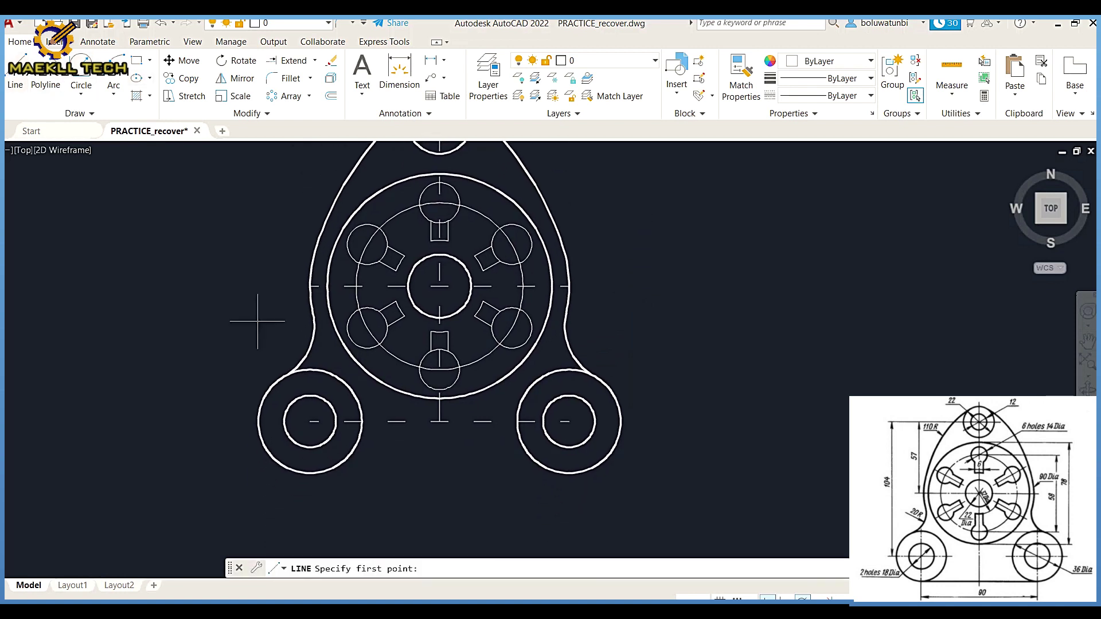
click(310, 473)
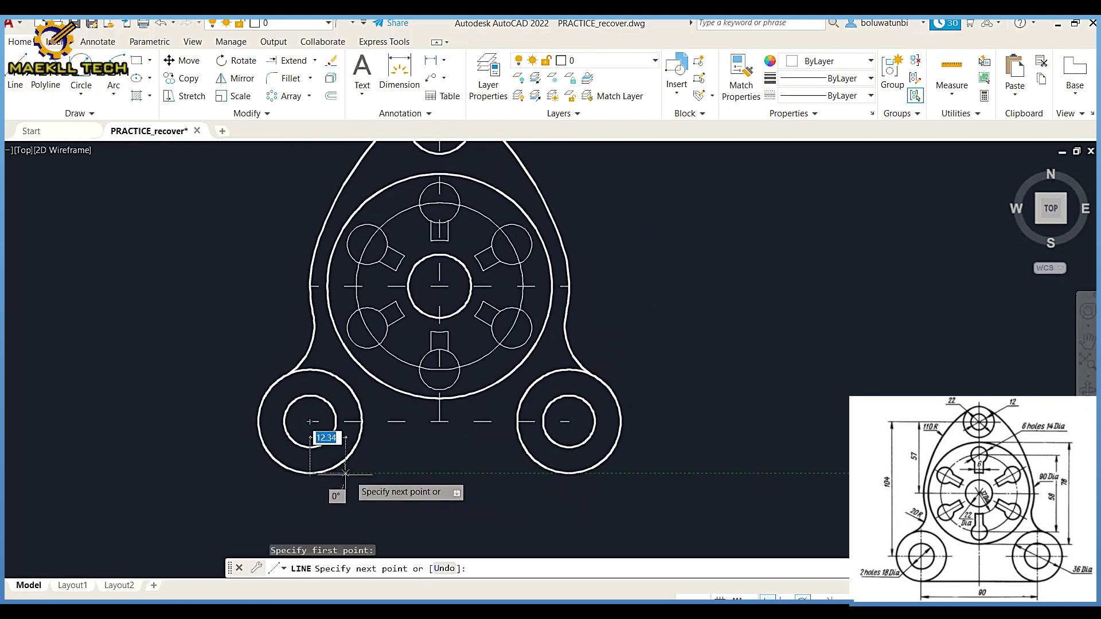
click(568, 474)
key(Escape)
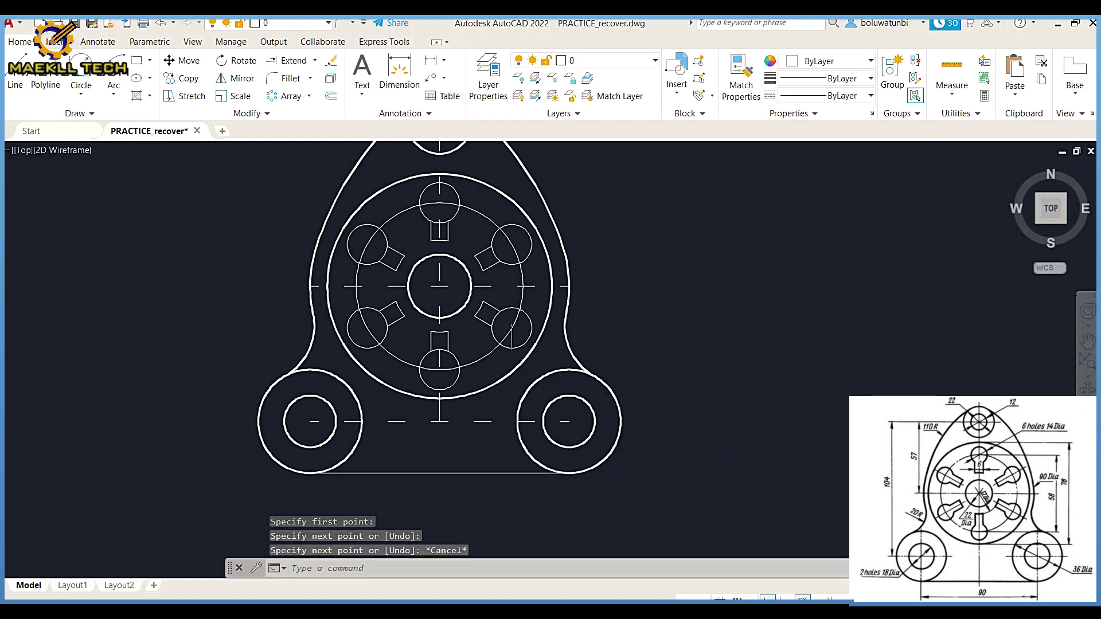
Explode the six-hole polar array into separate objects
click(330, 80)
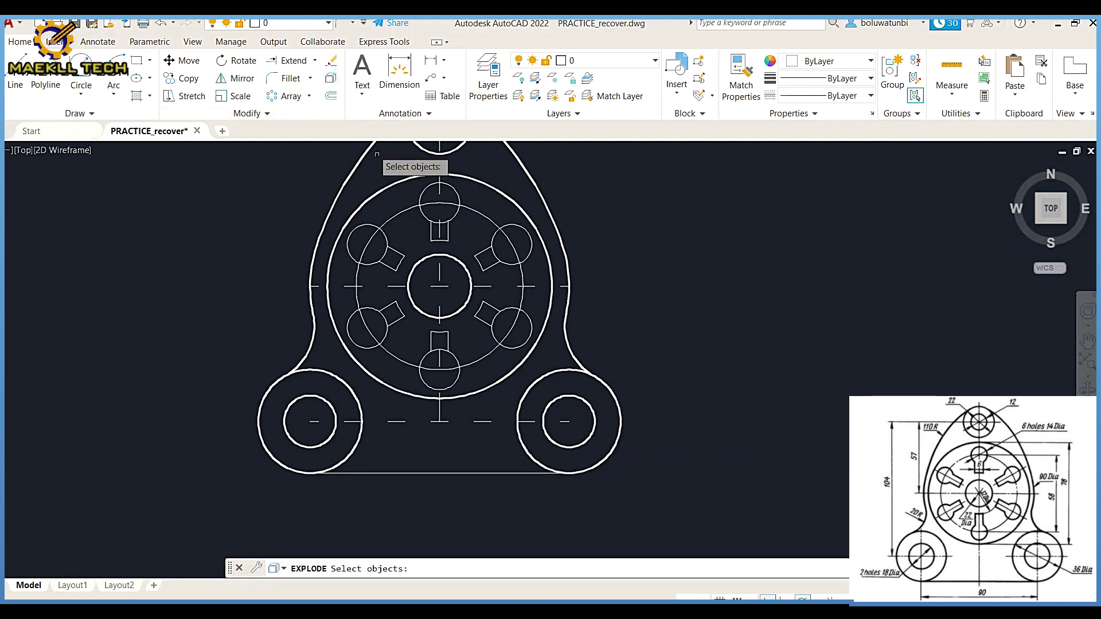
click(427, 188)
key(Return)
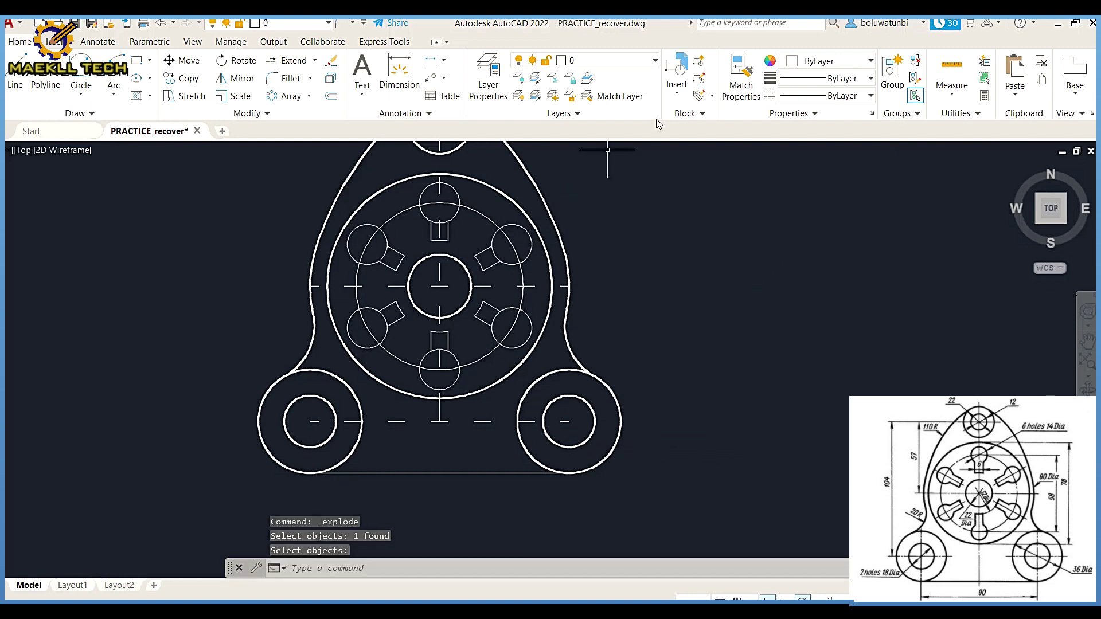
Match the thick profile lineweight onto the top and upper-left holes and their keyways
click(740, 78)
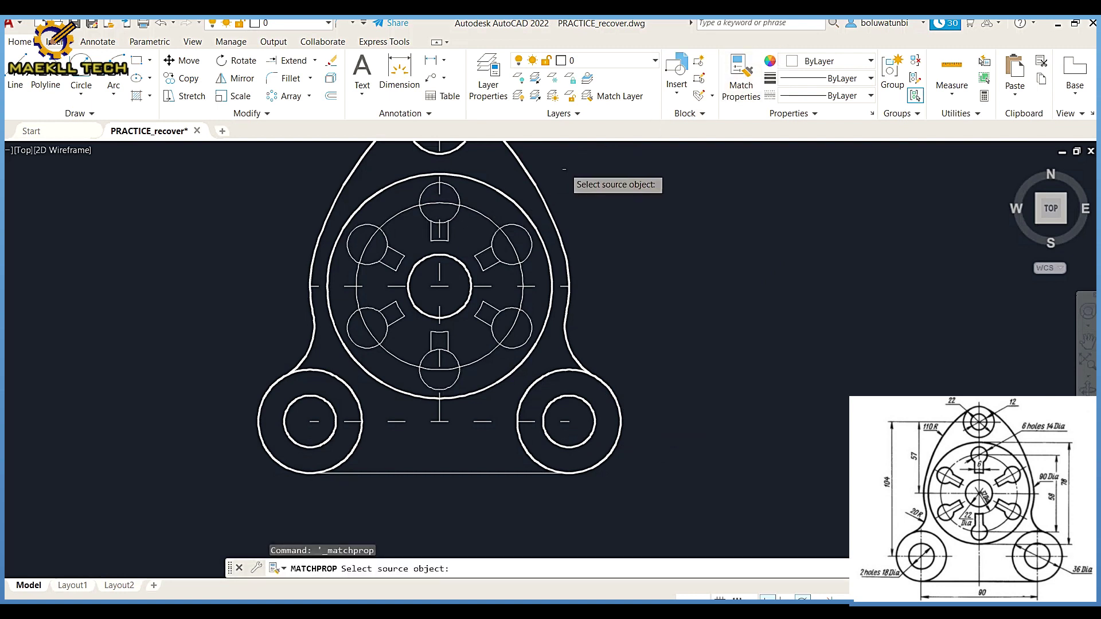
click(544, 191)
click(459, 201)
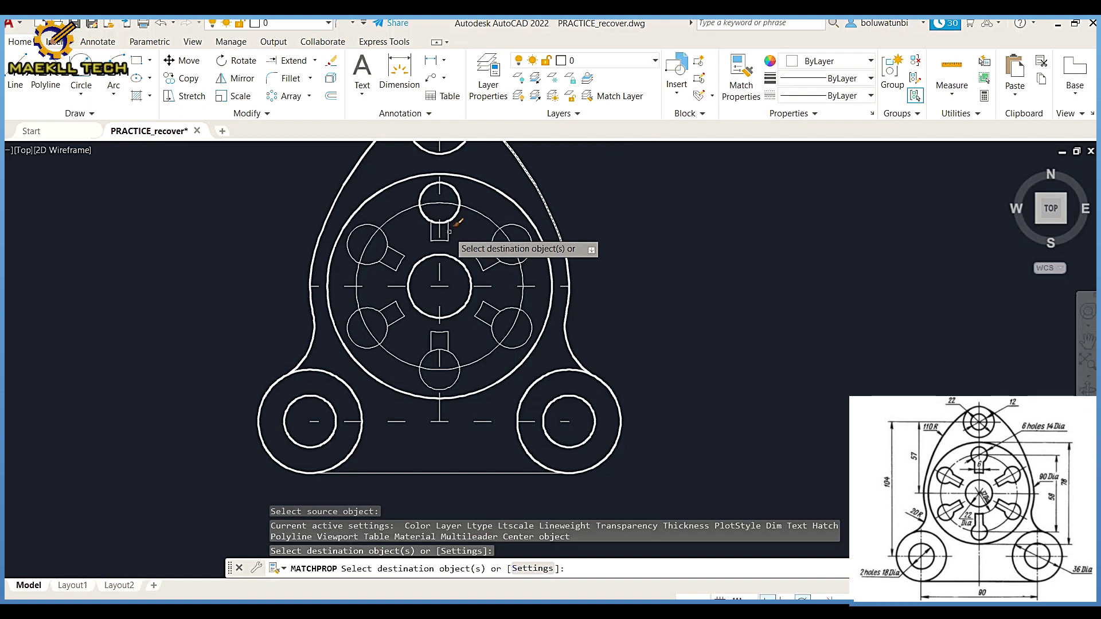
click(448, 234)
click(445, 240)
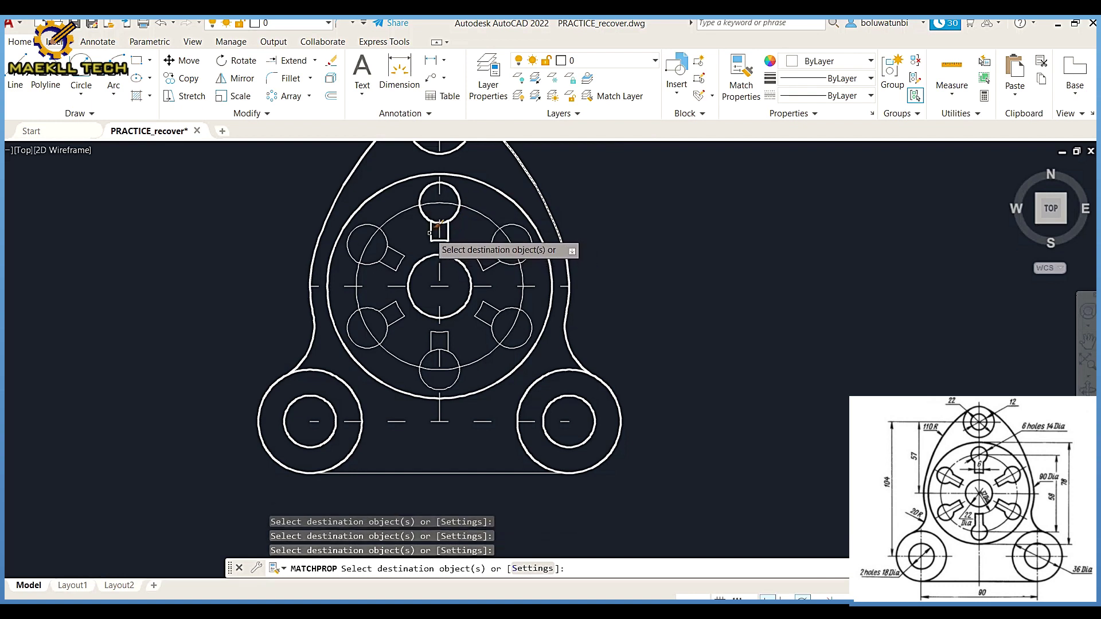
click(400, 259)
click(383, 256)
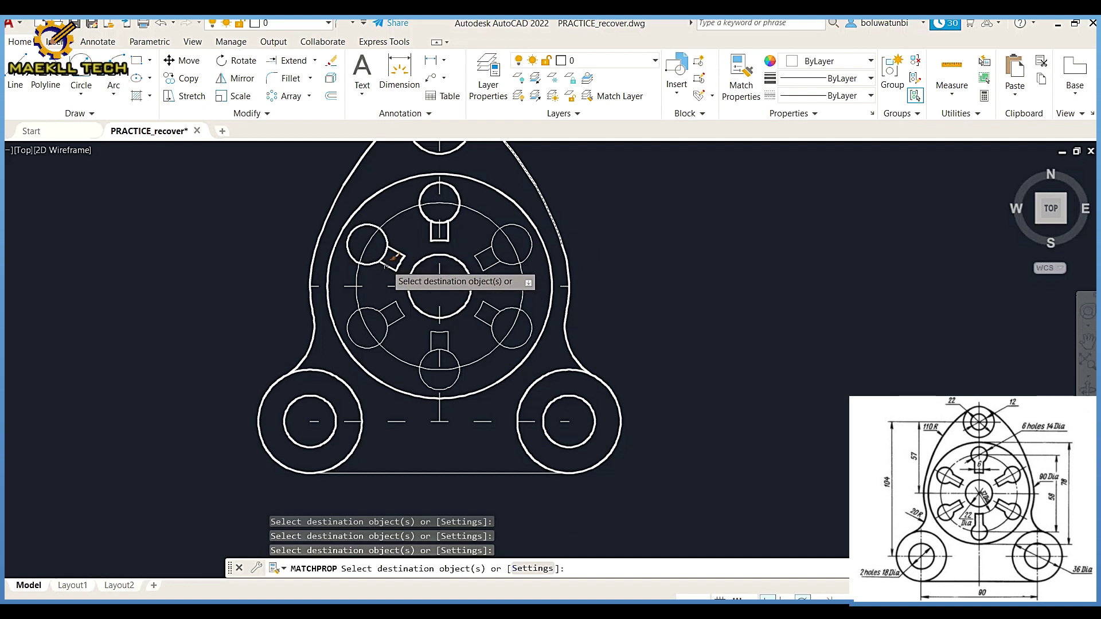
Thicken the lower-left, bottom, lower-right and upper-right keyways and holes
click(387, 306)
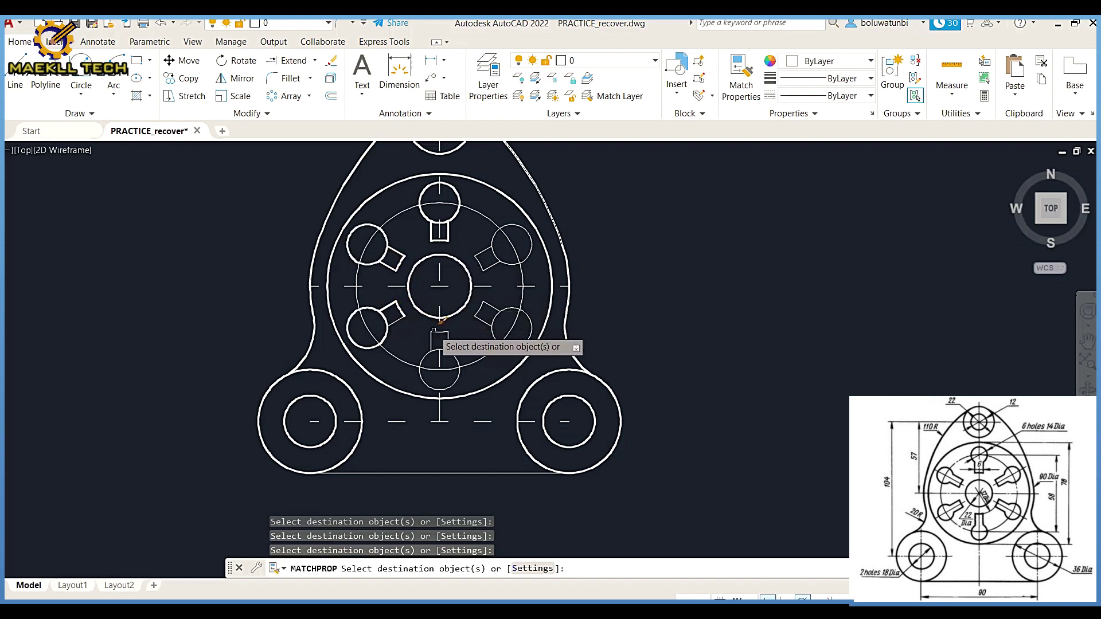
click(448, 340)
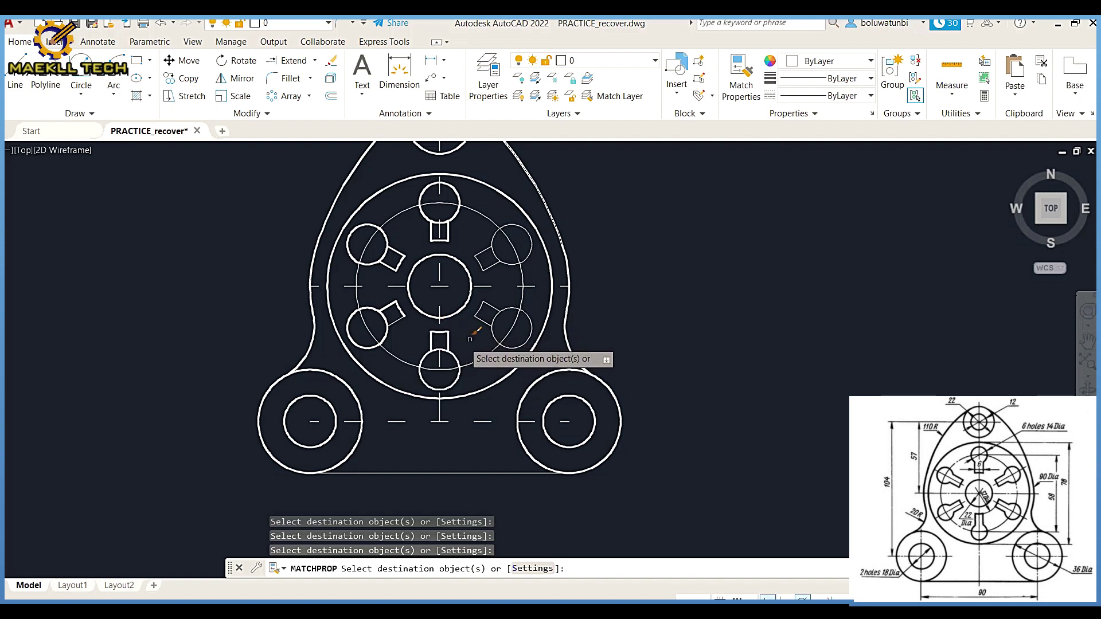
click(480, 310)
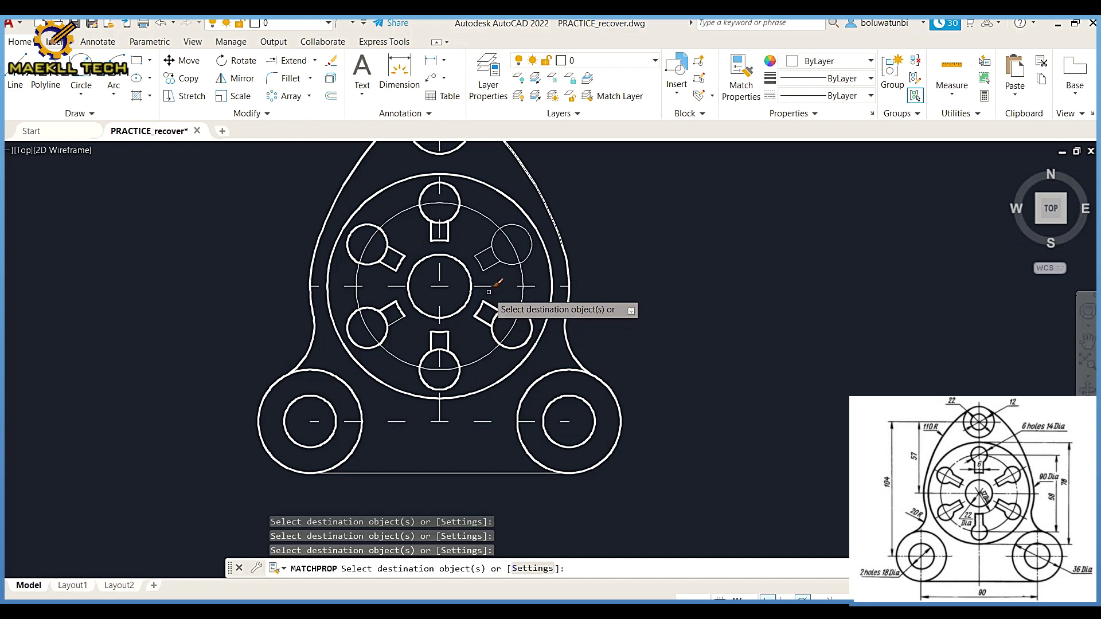
click(484, 267)
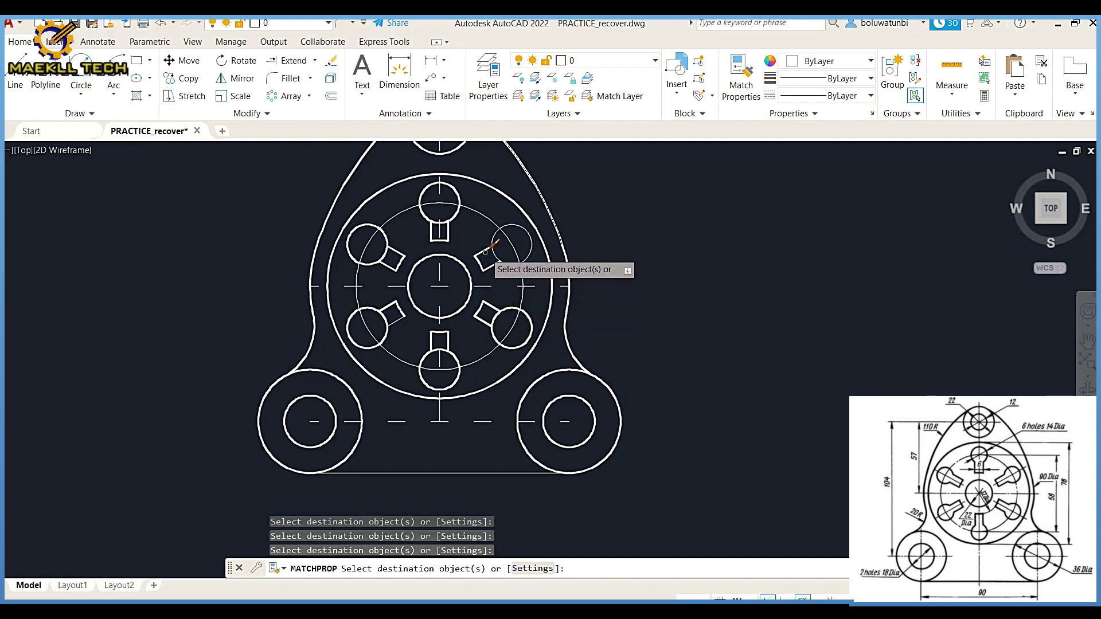
click(493, 243)
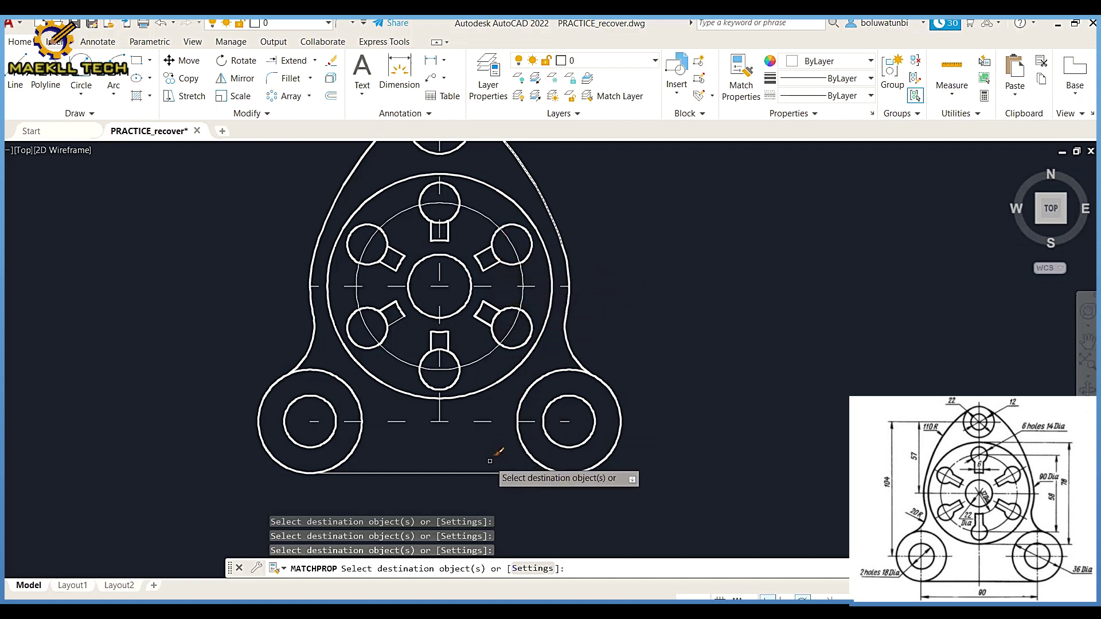
right_click(642, 322)
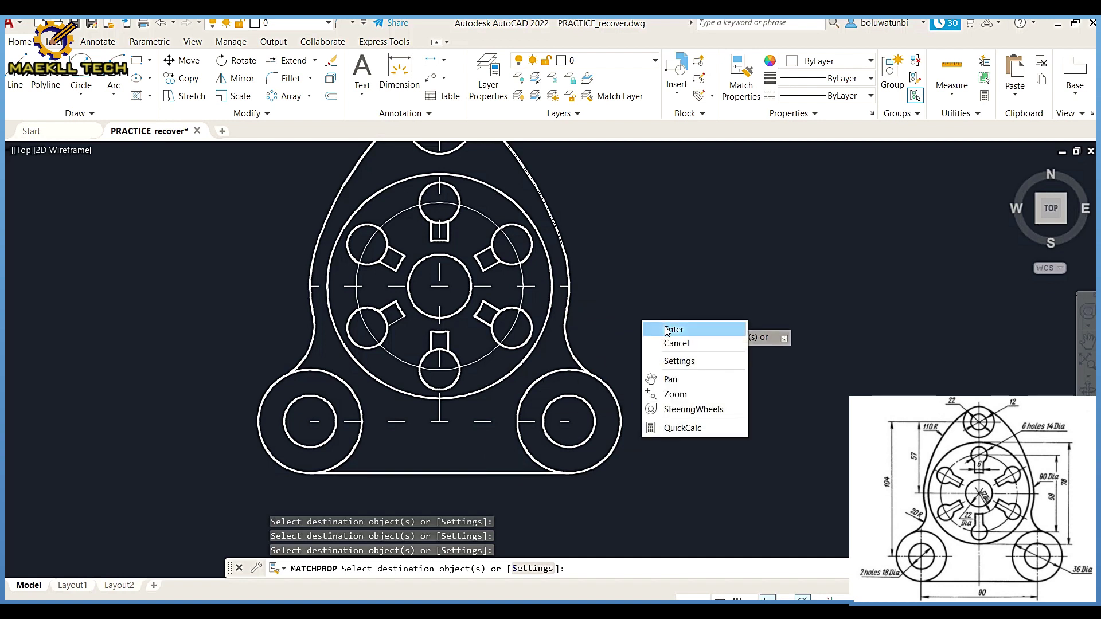
click(667, 332)
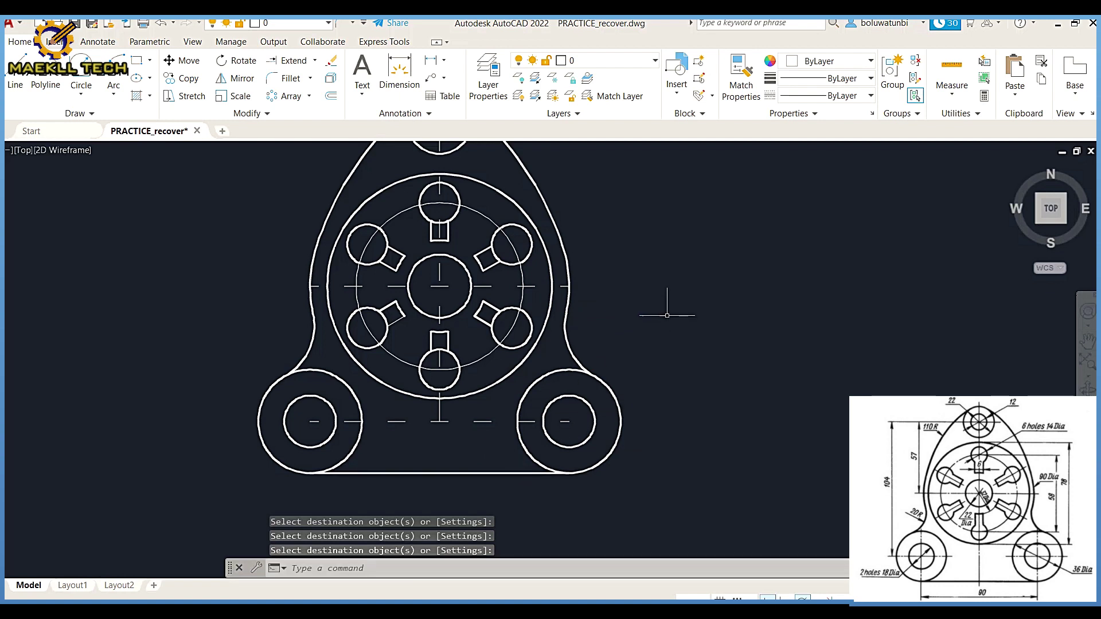
Match the dashed centreline properties onto the pitch circle
click(741, 80)
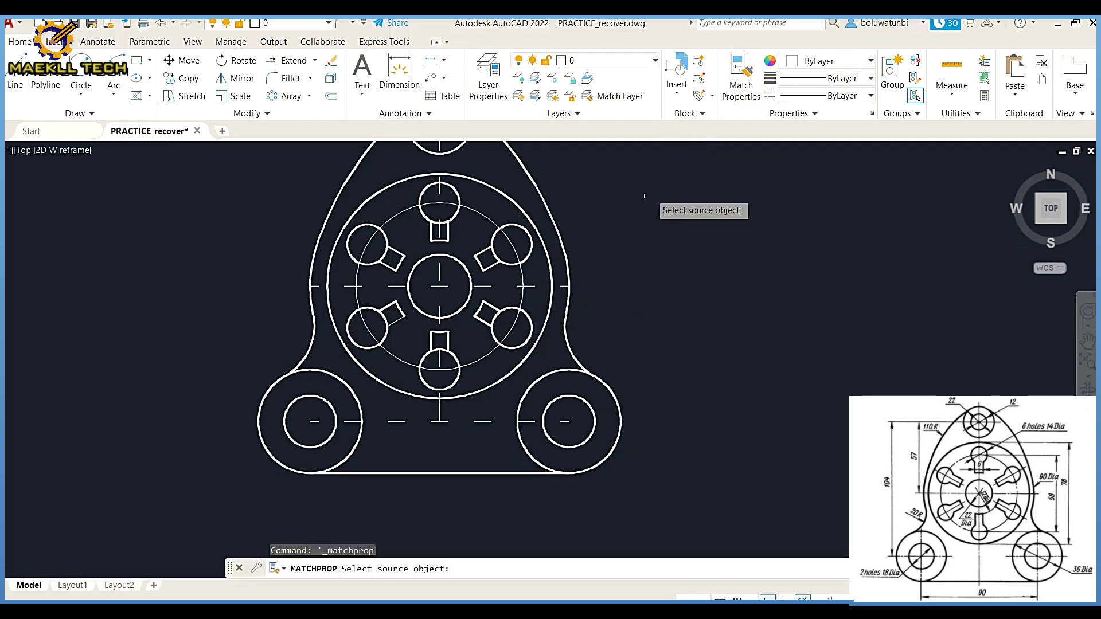
click(537, 280)
click(485, 217)
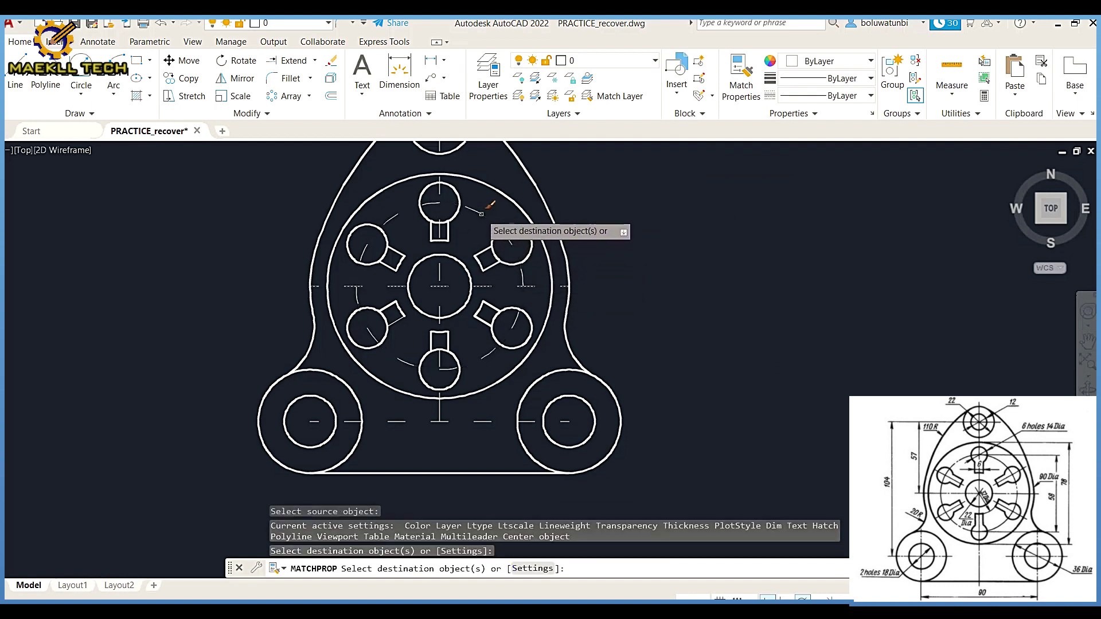
right_click(657, 183)
click(674, 184)
scroll(677, 204, up, 4)
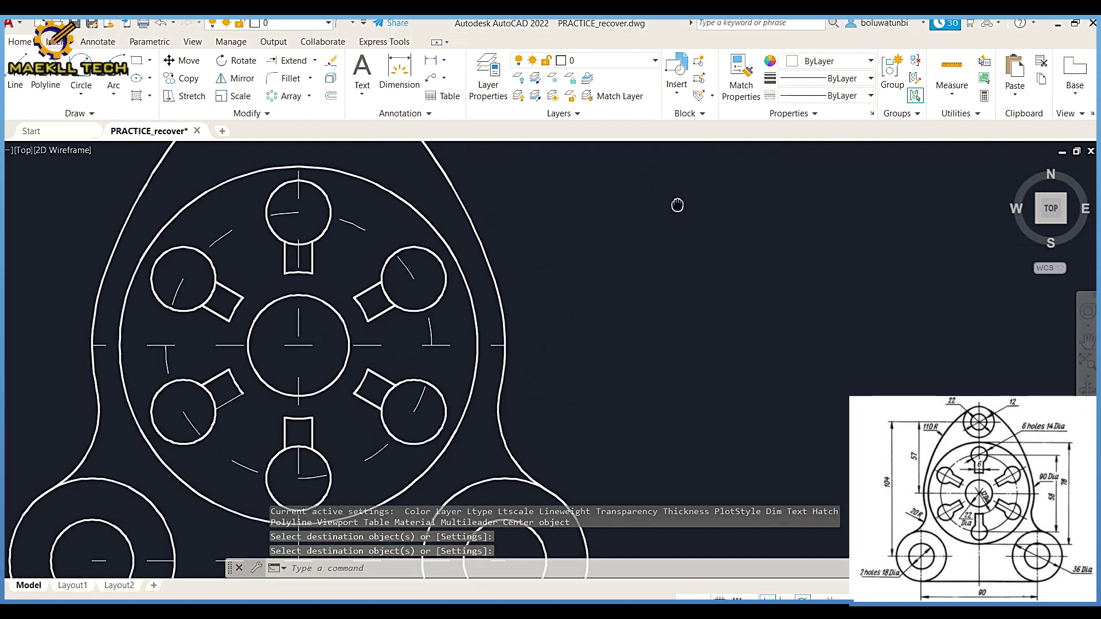
scroll(678, 204, down, 3)
scroll(679, 204, down, 2)
Pan to centre the whole finished link plate in view
mouse_move(679, 204)
middle_down()
mouse_move(654, 258)
mouse_move(593, 270)
mouse_move(525, 248)
middle_up()
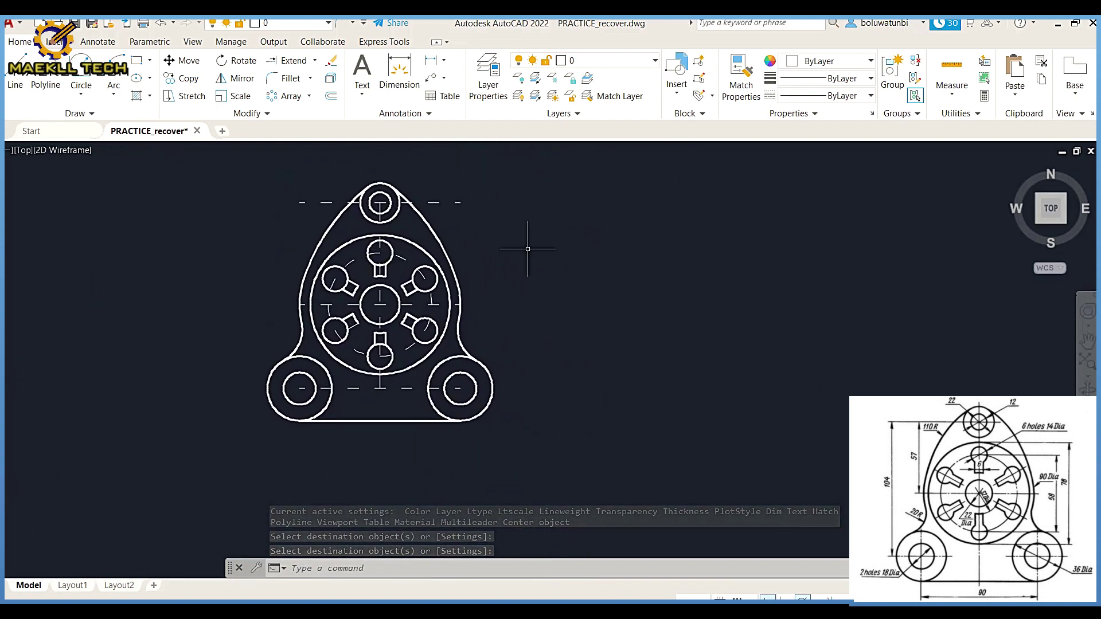